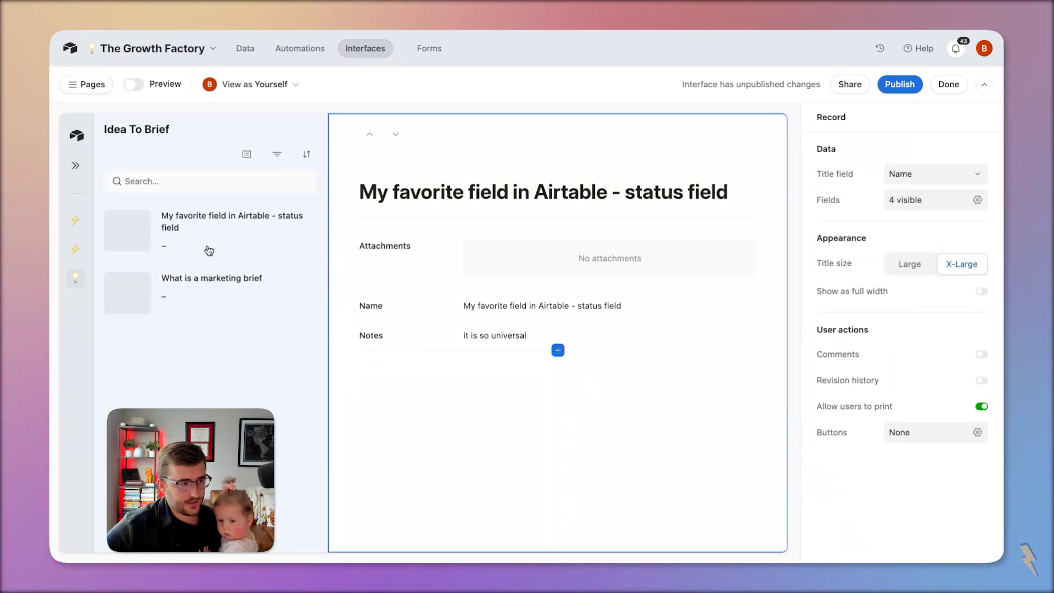
# Examine the page layouts offered for a new page in the Brief Dev interface.
pyautogui.click(231, 284)
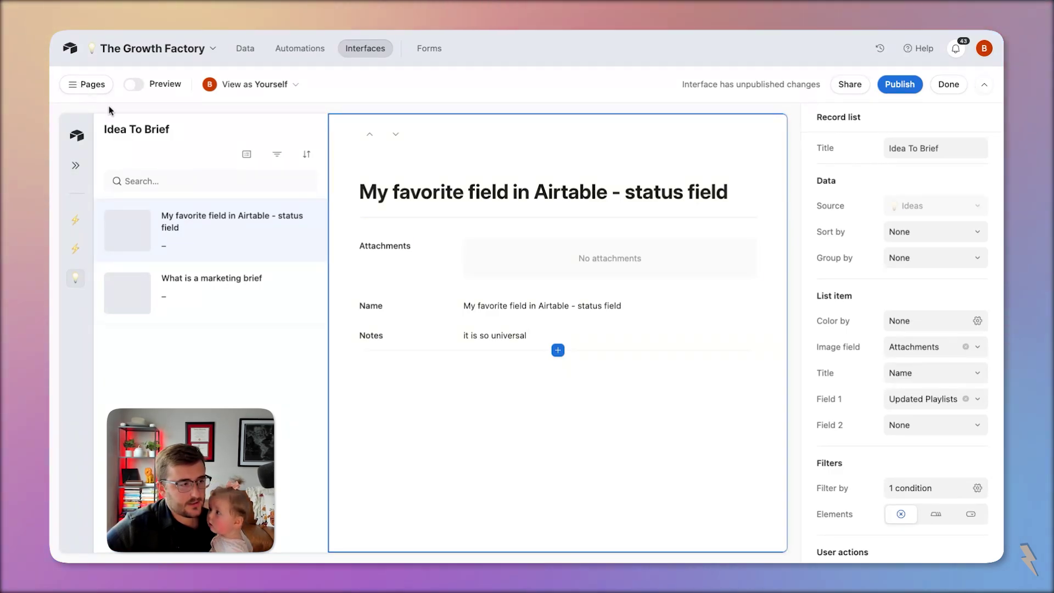
pyautogui.click(99, 90)
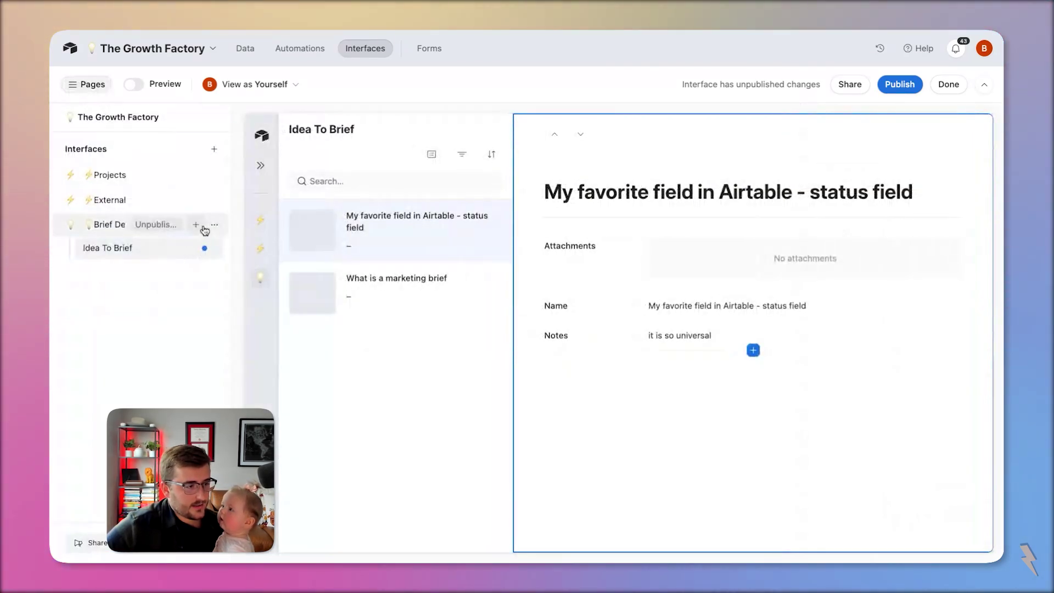
pyautogui.click(199, 229)
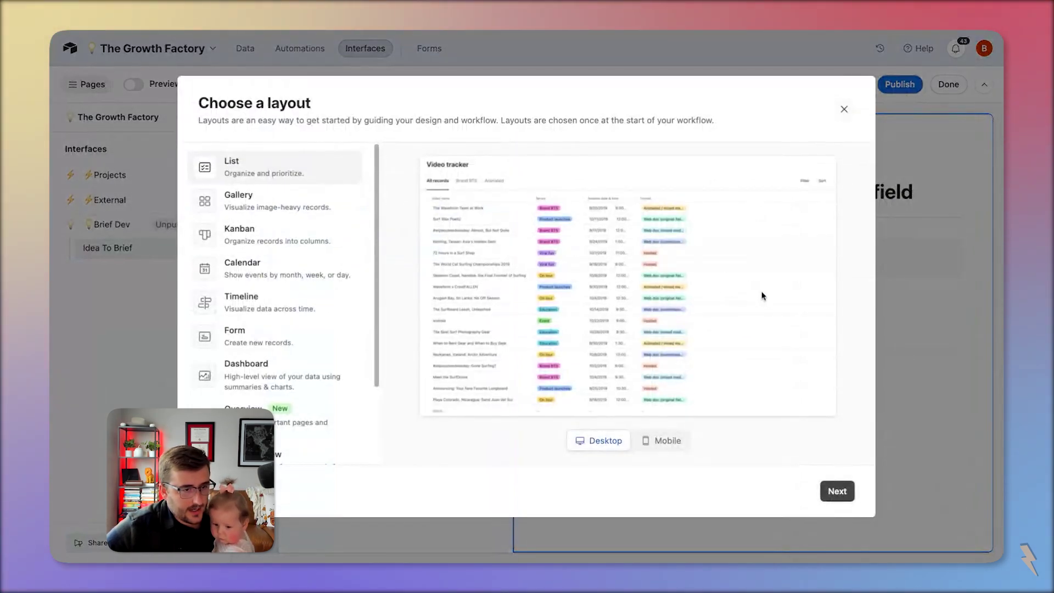
pyautogui.scroll(-2, 275, 428)
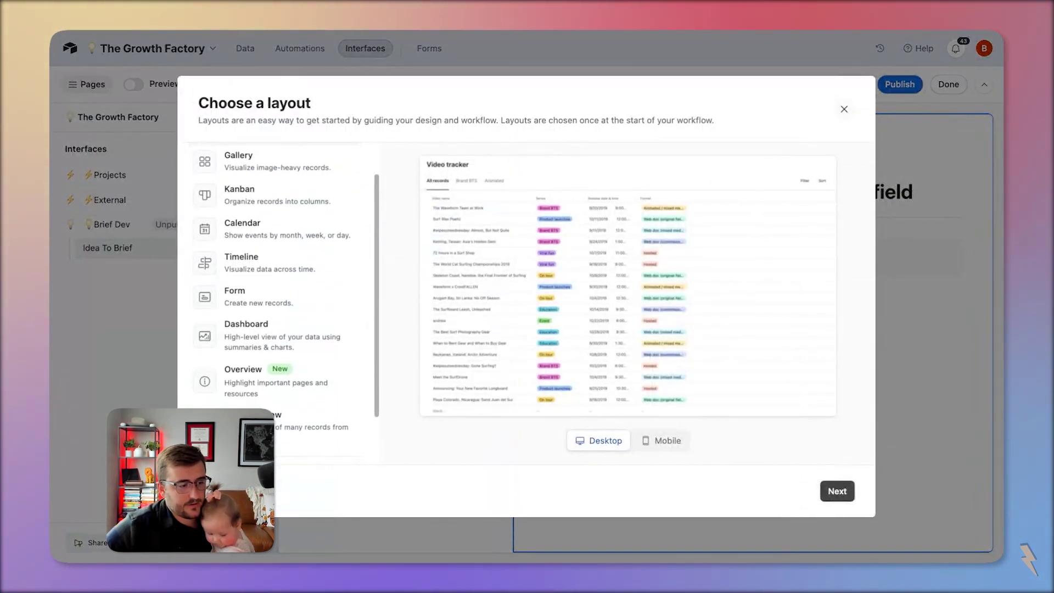
pyautogui.click(844, 112)
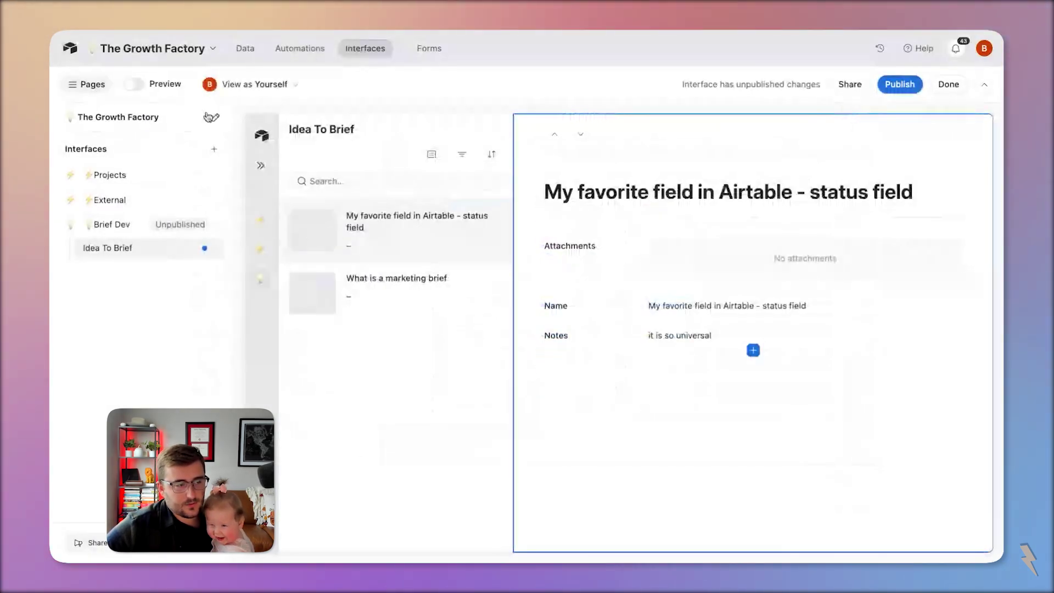
pyautogui.click(76, 91)
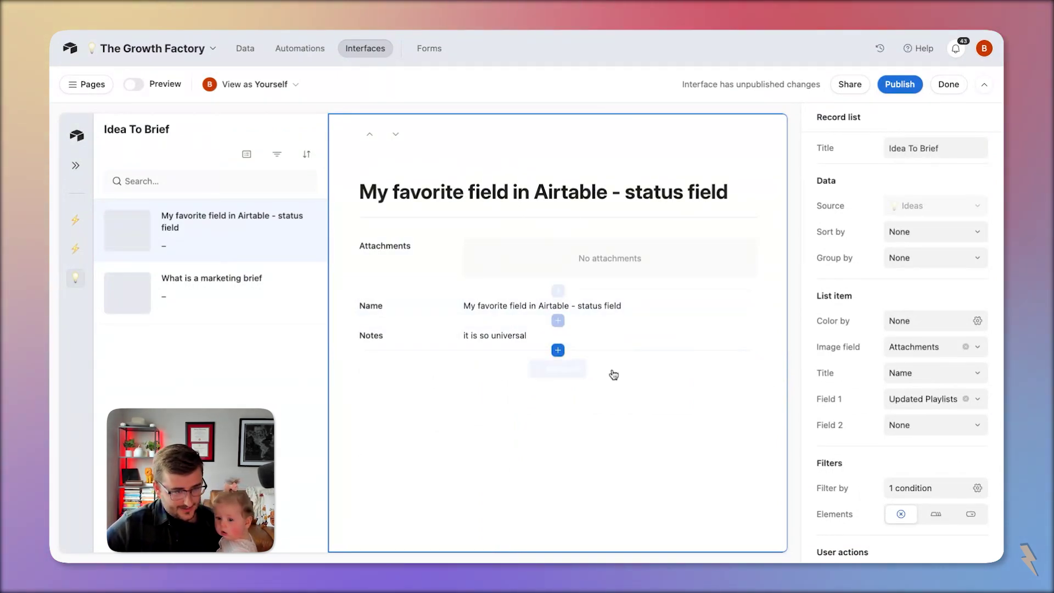
# Make the record title, Name and Notes fields editable on the Idea To Brief page.
pyautogui.click(519, 178)
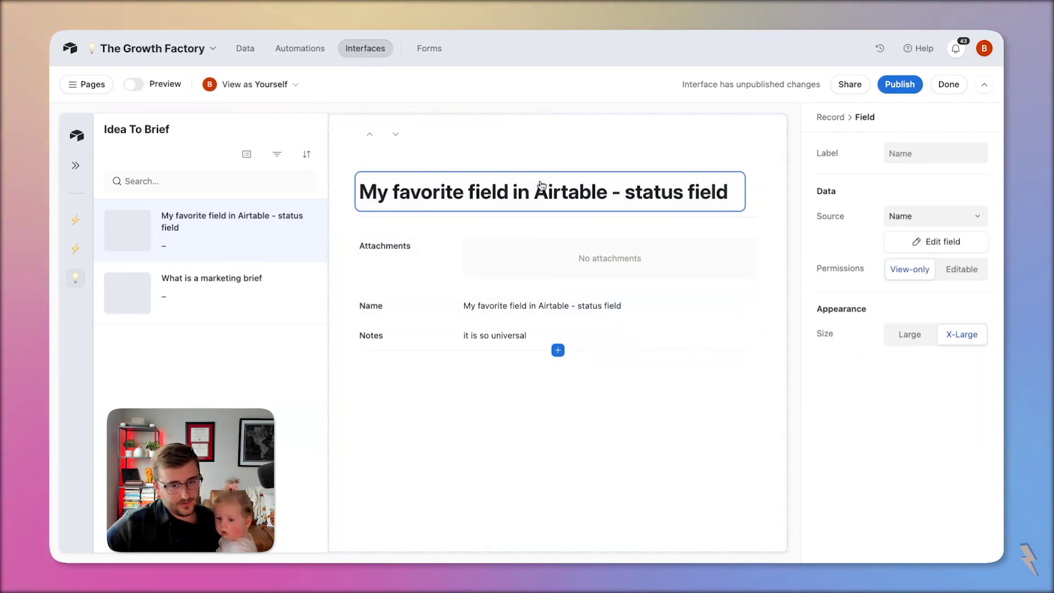
pyautogui.click(943, 268)
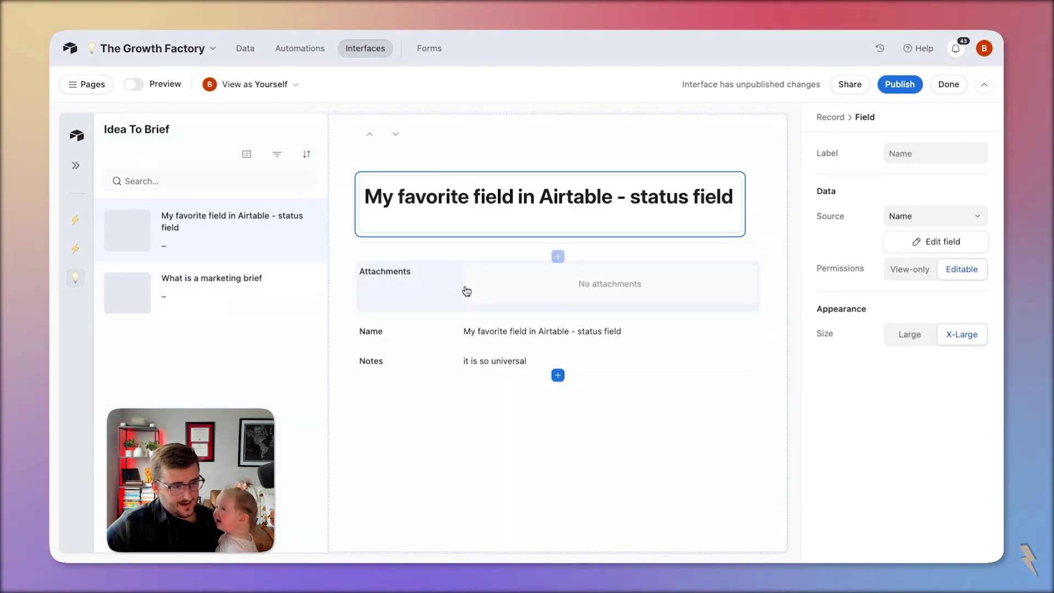
pyautogui.click(492, 331)
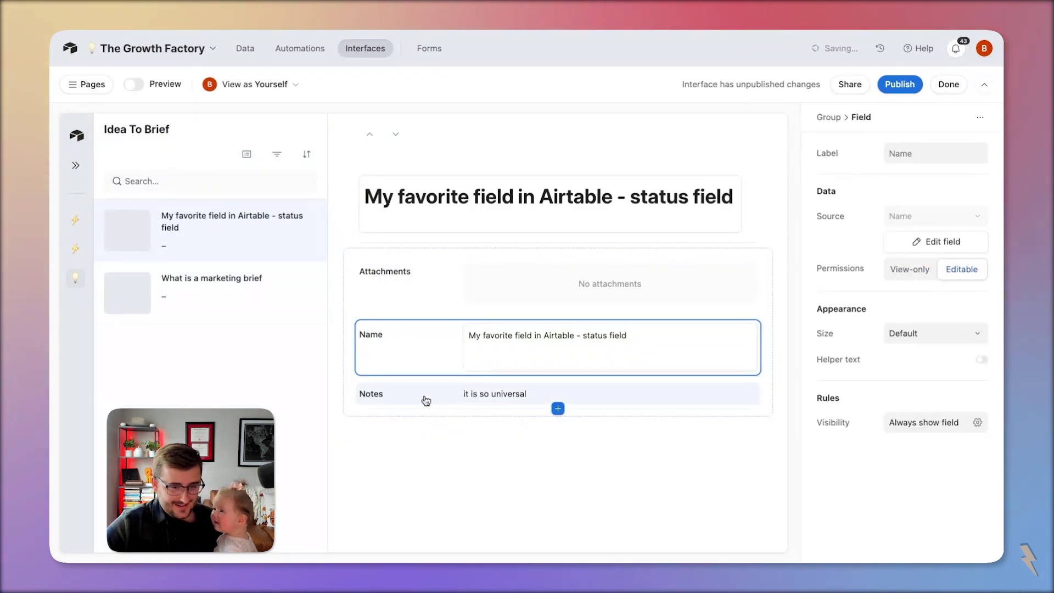
pyautogui.click(426, 400)
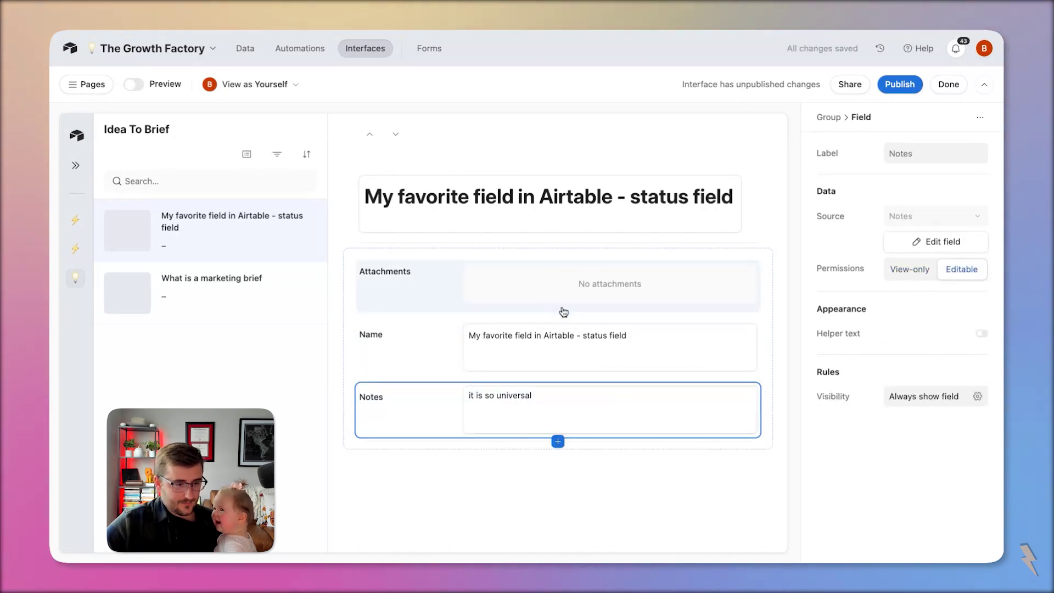
# Start a new single select field named Stage between Attachments and Name in the record layout.
pyautogui.click(557, 316)
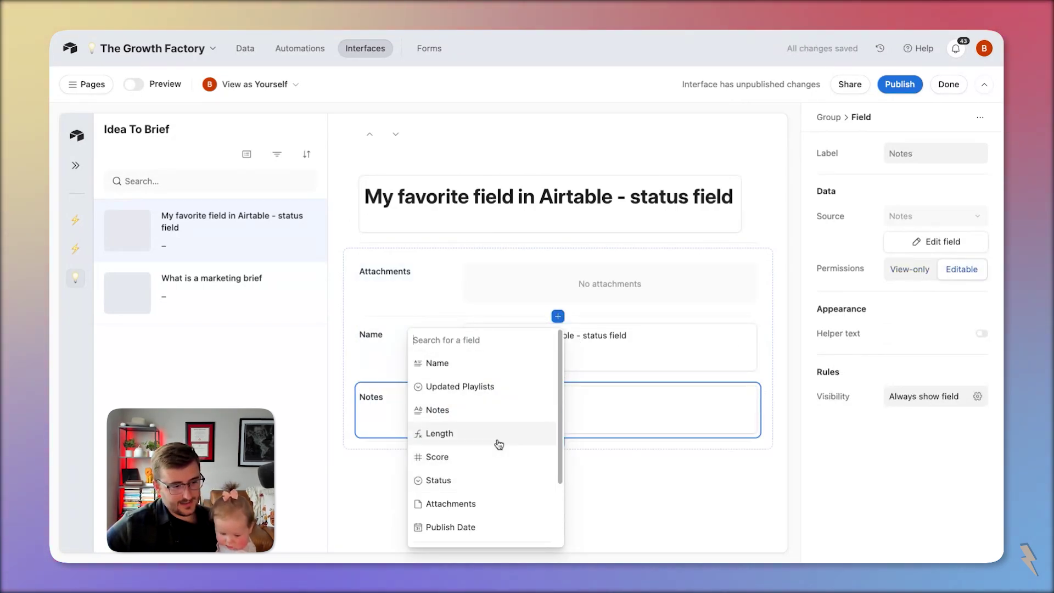
pyautogui.scroll(-6, 483, 467)
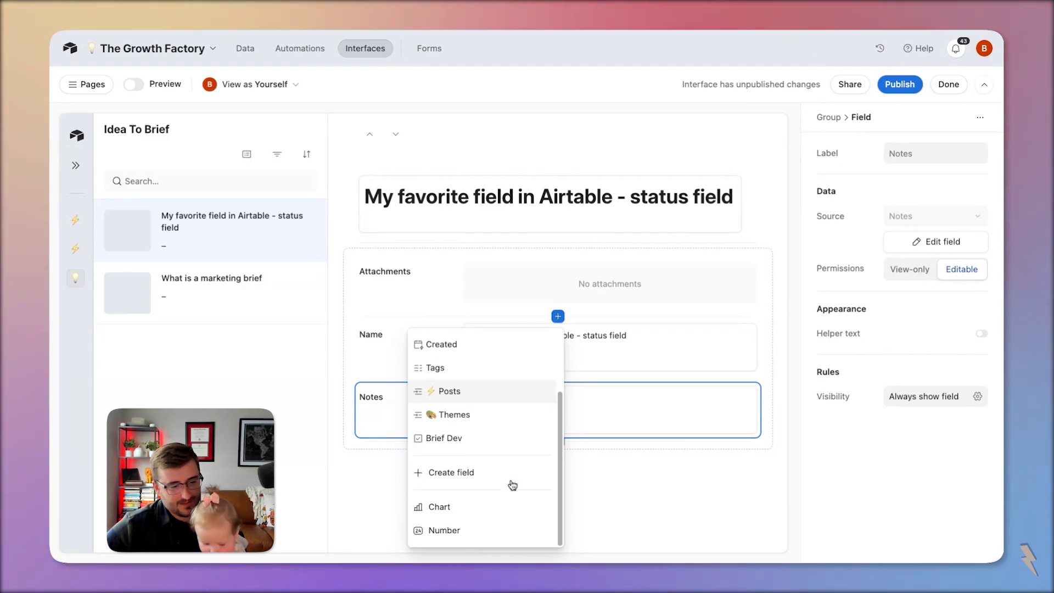
pyautogui.click(466, 473)
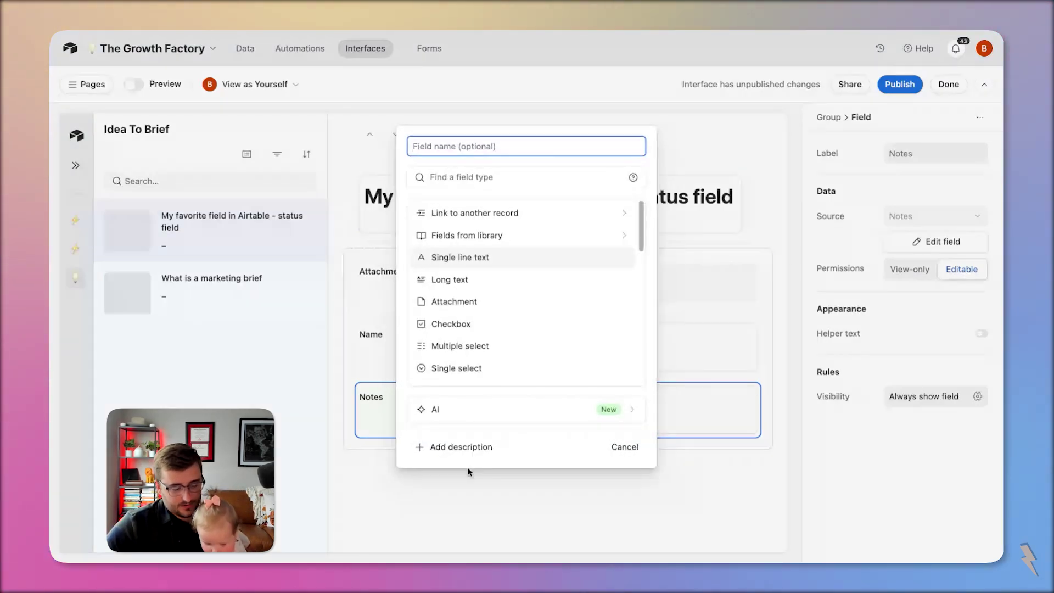
pyautogui.write('Stage')
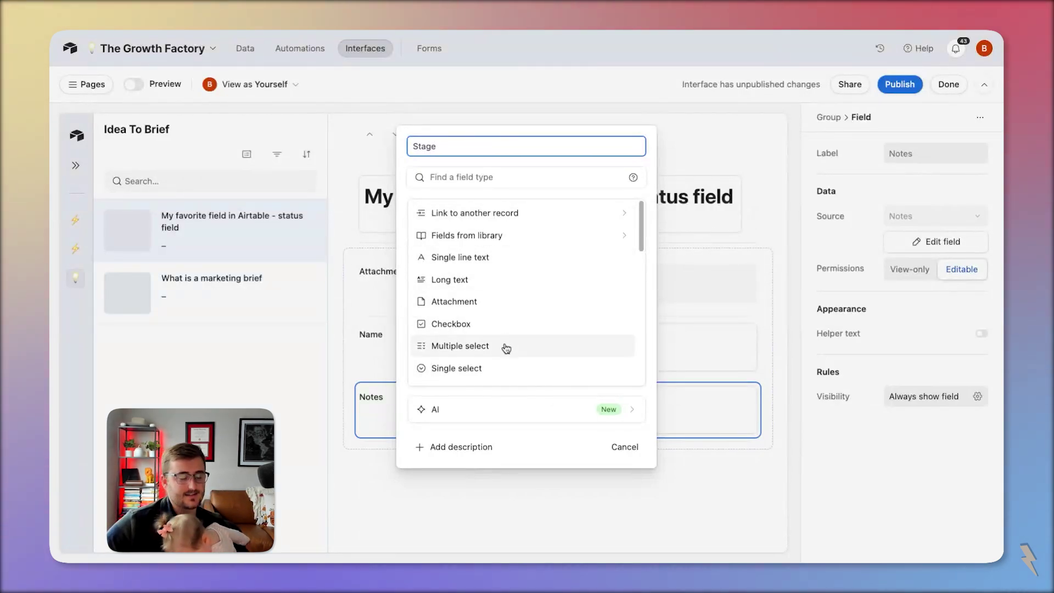
pyautogui.click(516, 364)
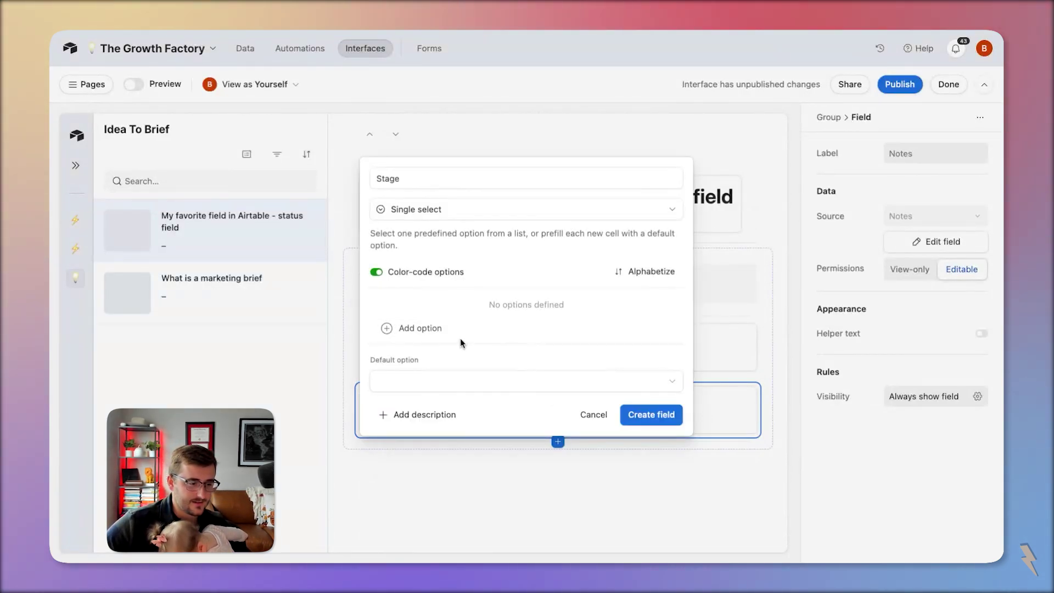
# Add the options Idea and Brief to the Stage field, with Idea as the default option.
pyautogui.click(424, 330)
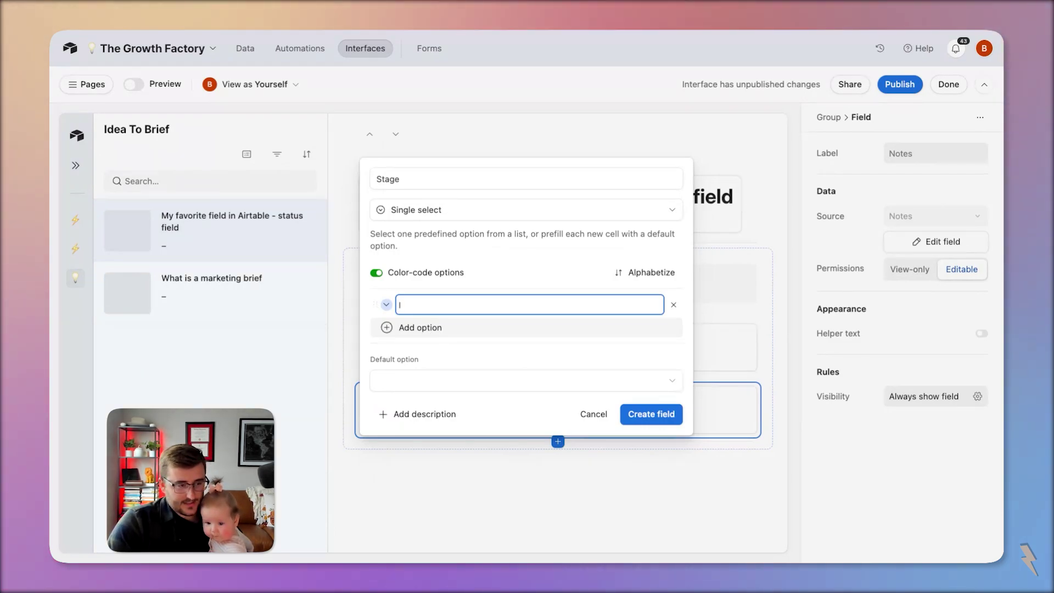
pyautogui.write('Idea')
pyautogui.click(421, 383)
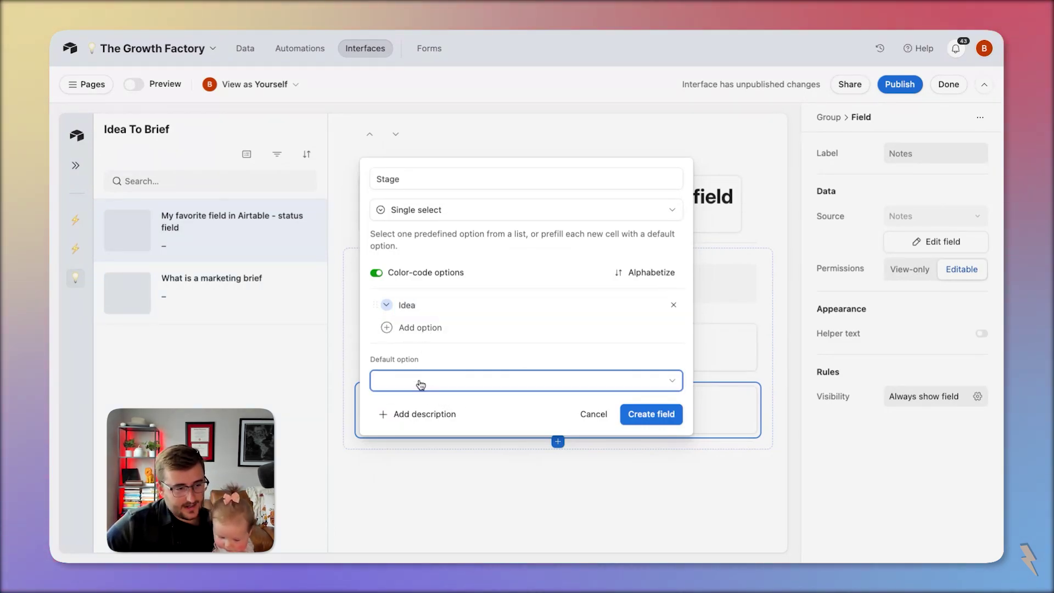
pyautogui.click(462, 388)
pyautogui.click(463, 390)
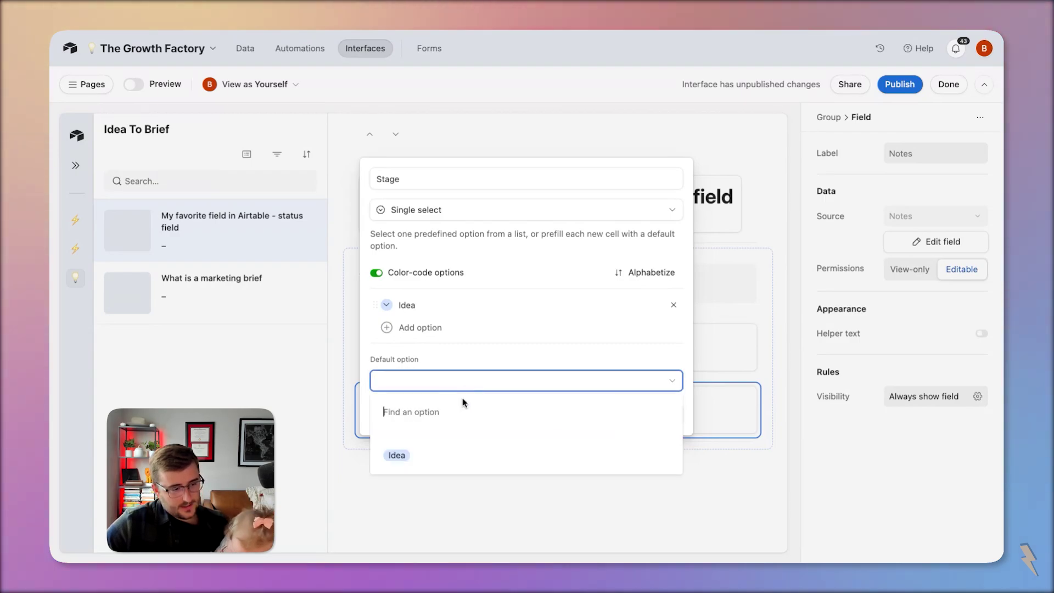
pyautogui.click(461, 453)
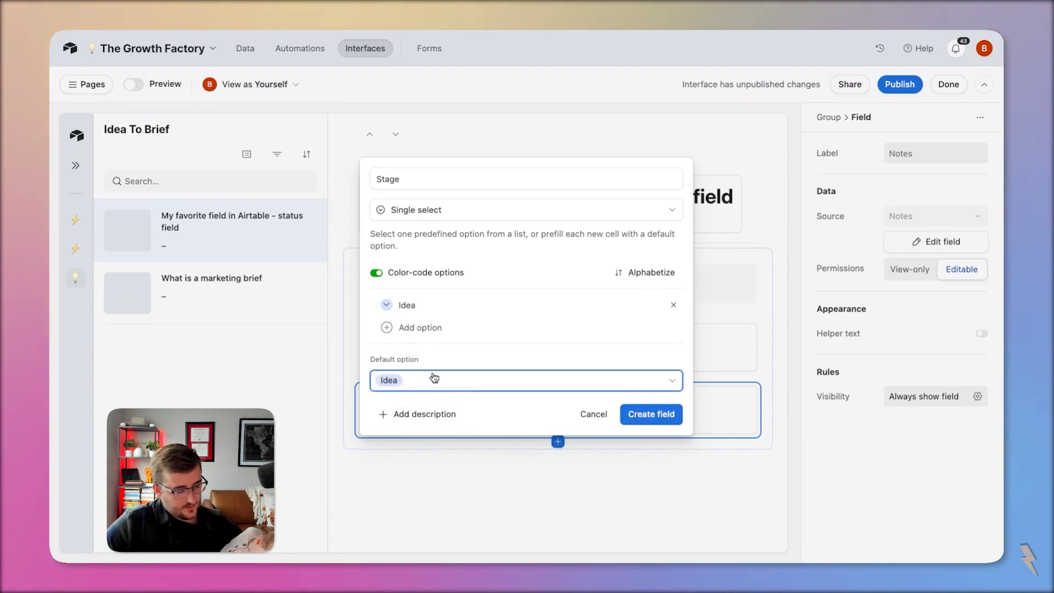
pyautogui.write('z')
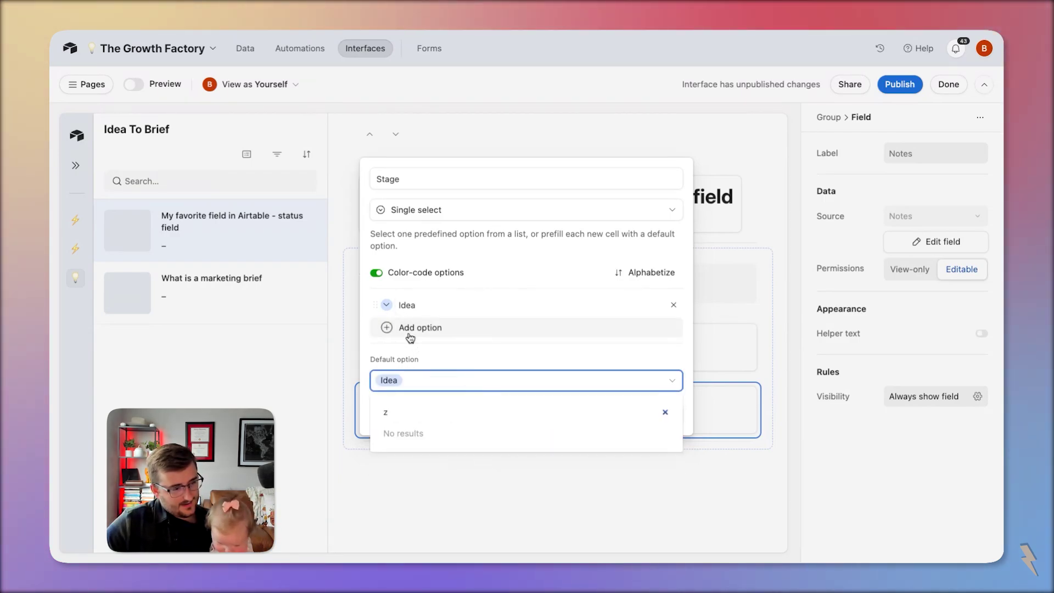
pyautogui.click(427, 328)
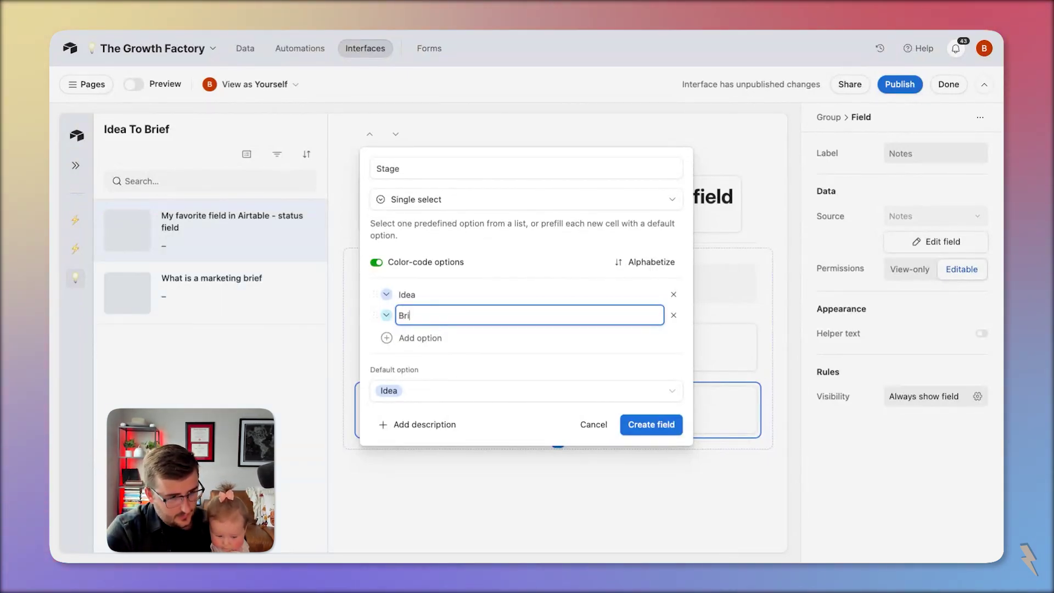
# Color the Idea option yellow and the Brief option blue, and create the Stage field.
pyautogui.click(386, 294)
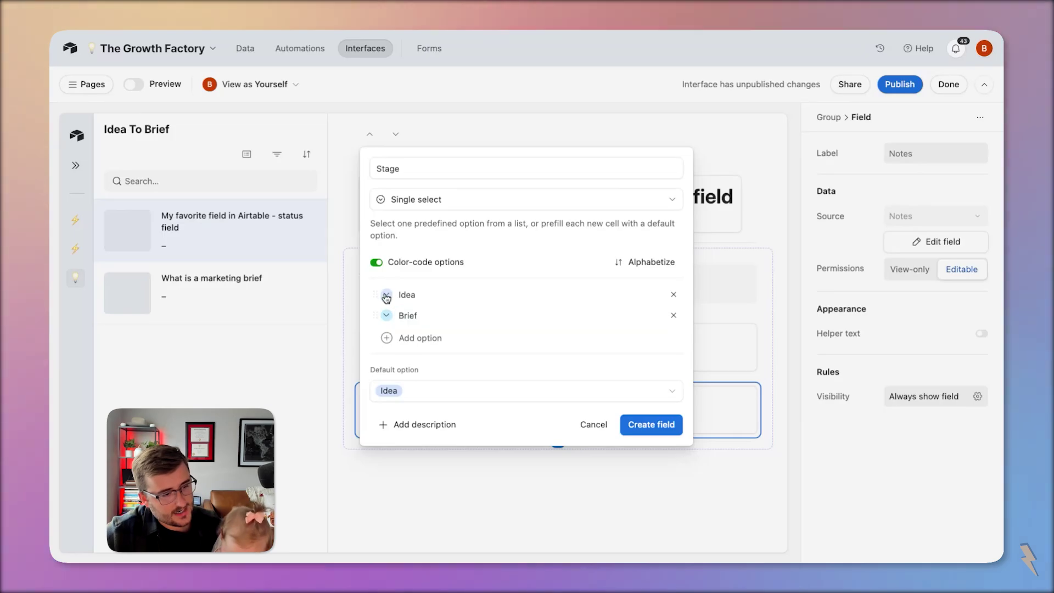
pyautogui.click(544, 359)
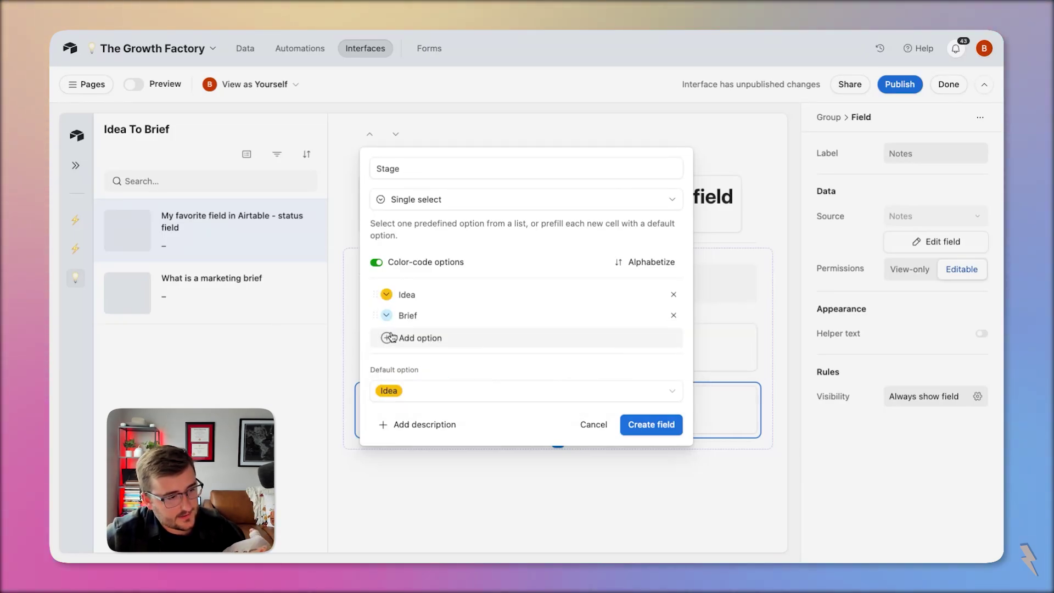
pyautogui.click(386, 315)
pyautogui.click(391, 379)
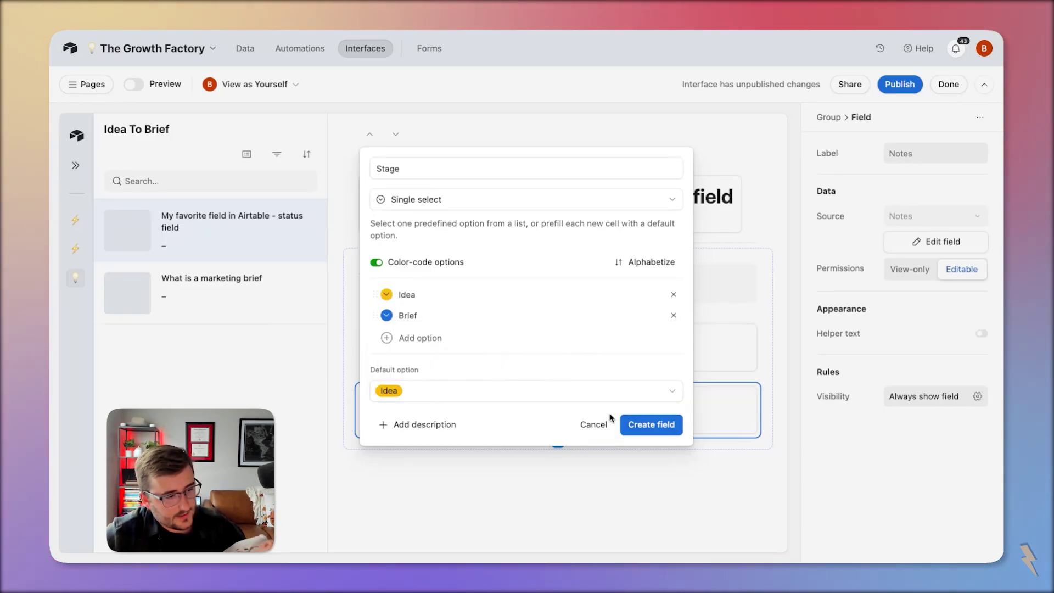
pyautogui.click(651, 424)
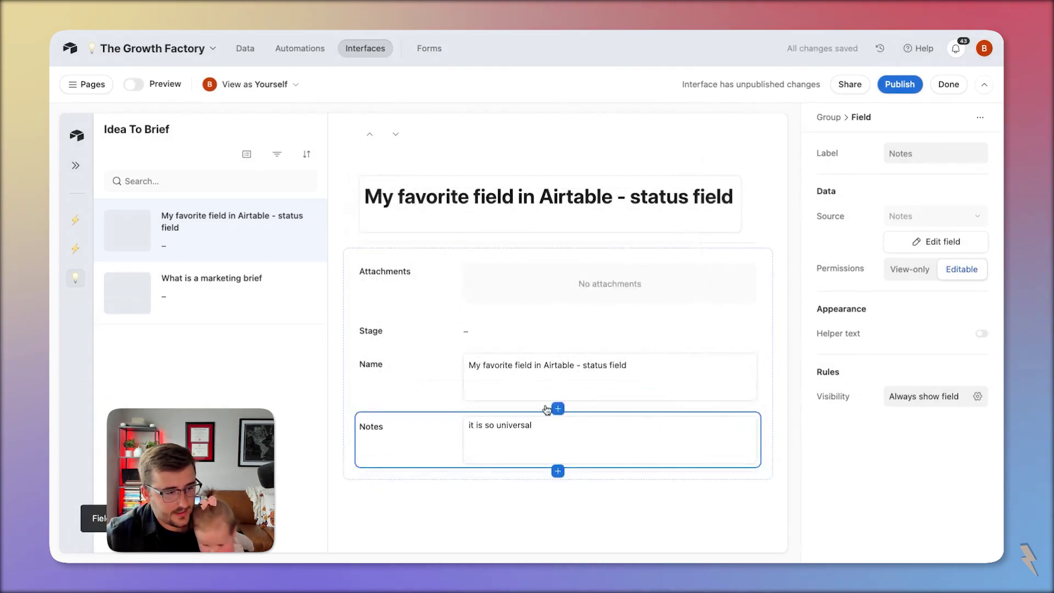
# Move the Stage field below Notes in the record layout.
pyautogui.click(439, 332)
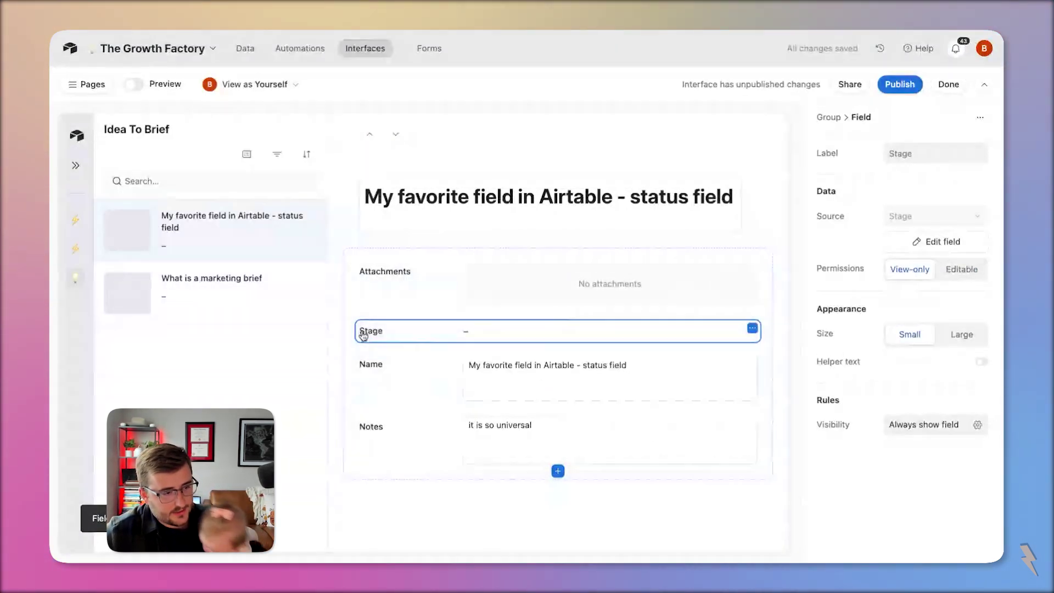
pyautogui.moveTo(358, 334); pyautogui.dragTo(395, 472)
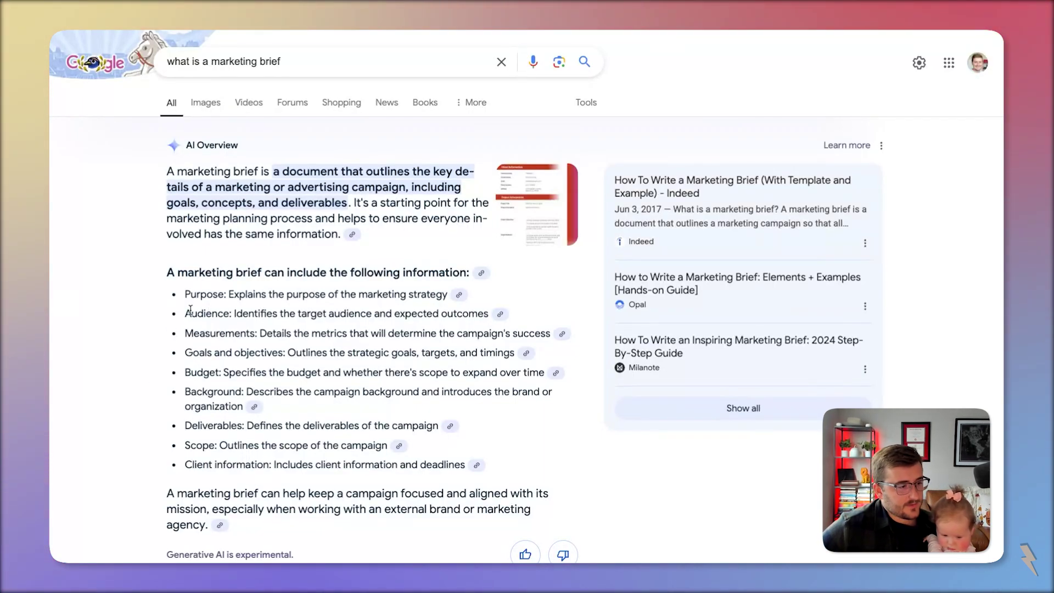
# Copy the word Audience from the Google marketing brief results, and create a single line text field below Stage in Airtable.
pyautogui.moveTo(187, 314); pyautogui.dragTo(230, 315)
pyautogui.press('super+c')
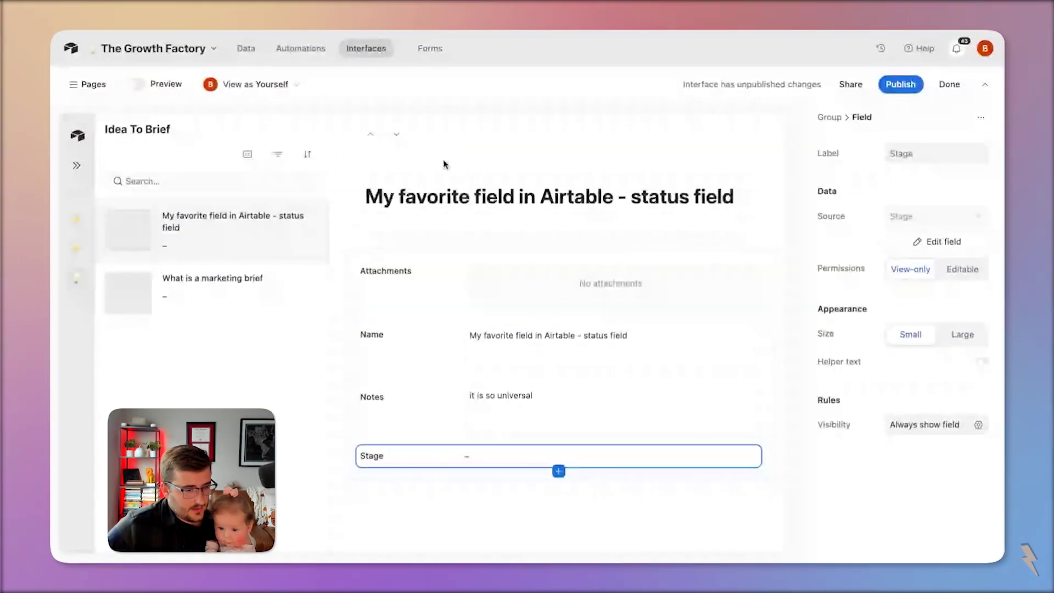
pyautogui.click(557, 470)
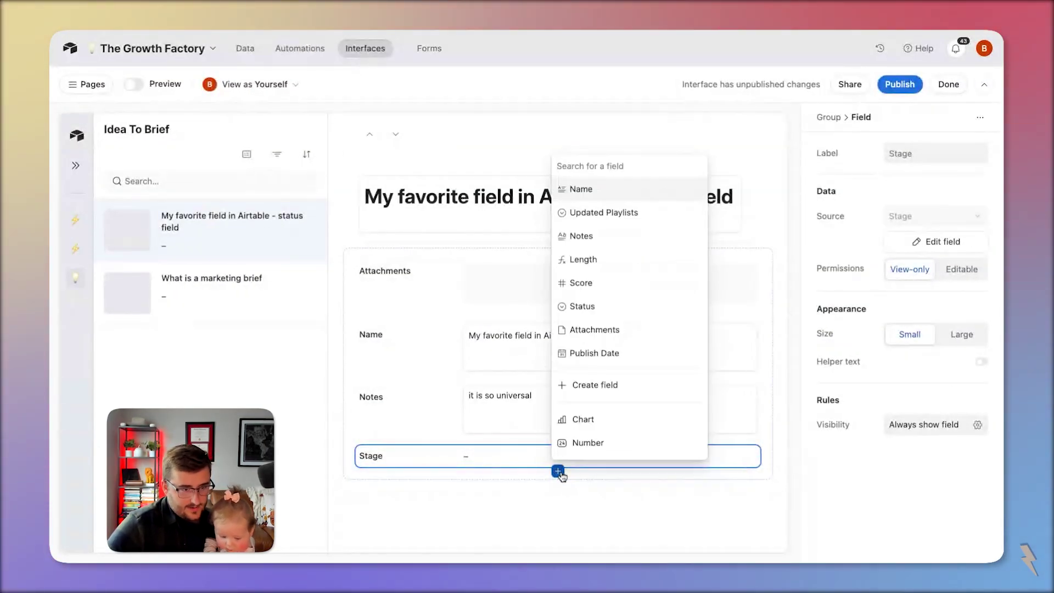
pyautogui.press('super+v')
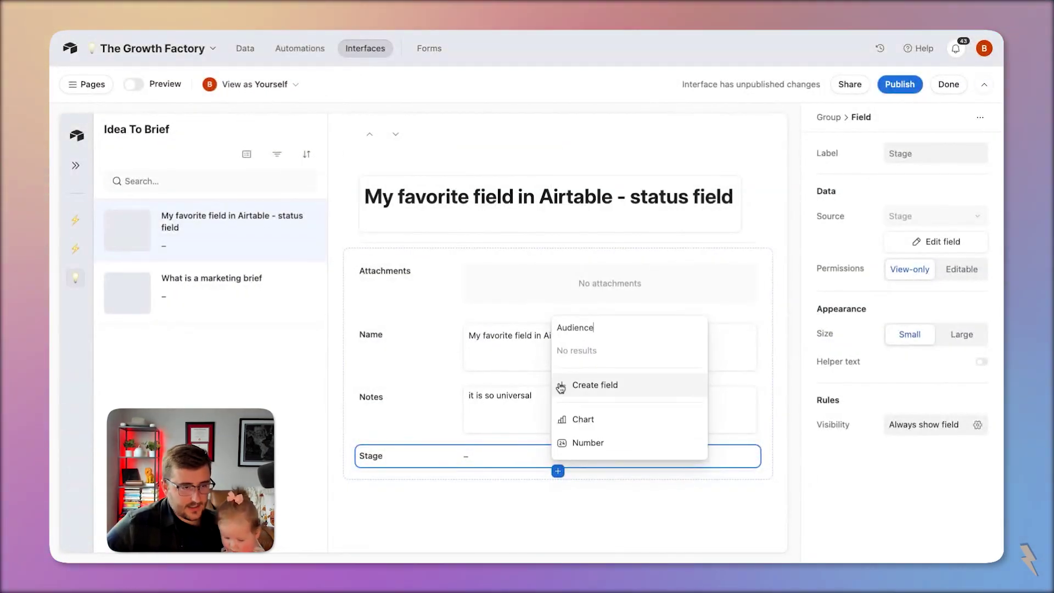
pyautogui.click(652, 384)
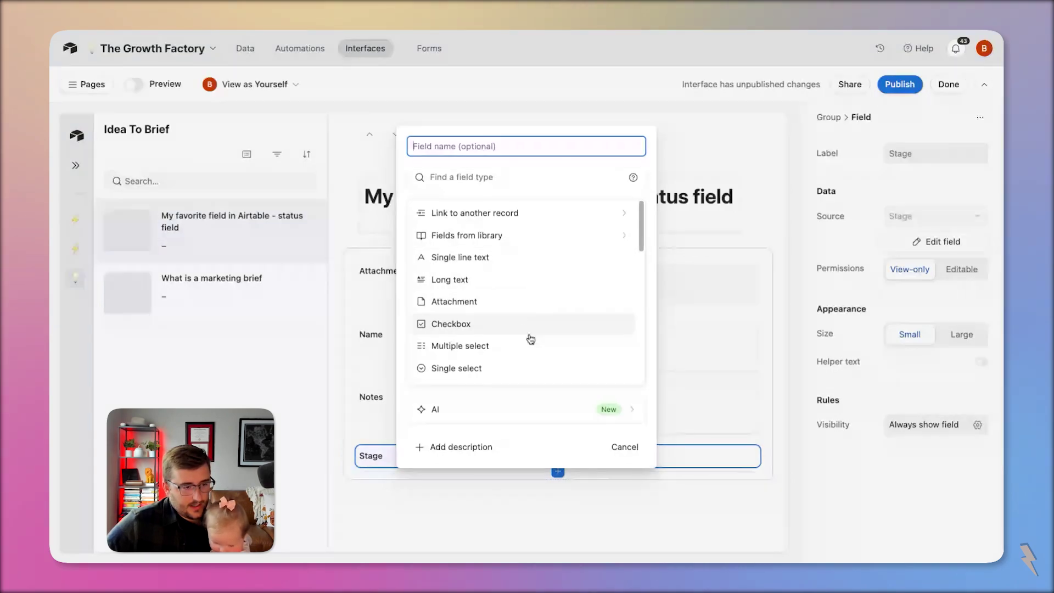
pyautogui.click(461, 257)
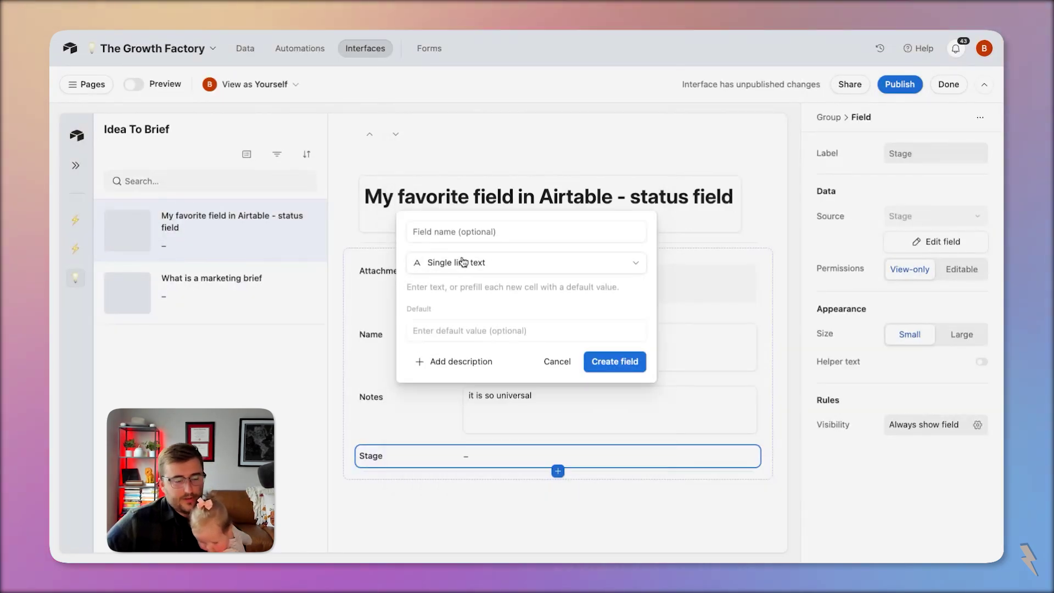
pyautogui.click(634, 362)
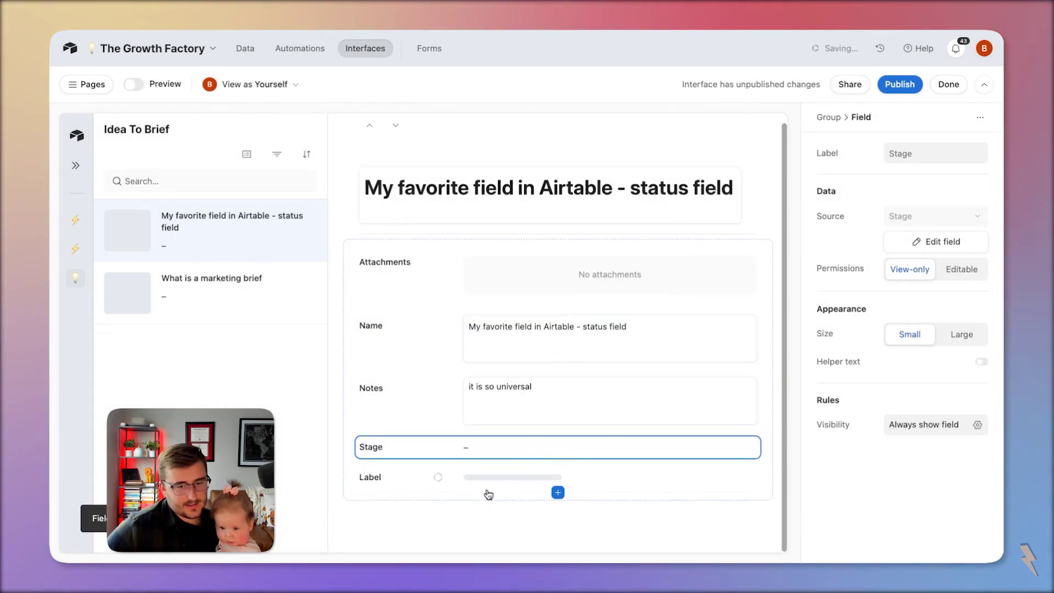
# Rename the new single line text field below Stage as Audience and save it.
pyautogui.click(472, 483)
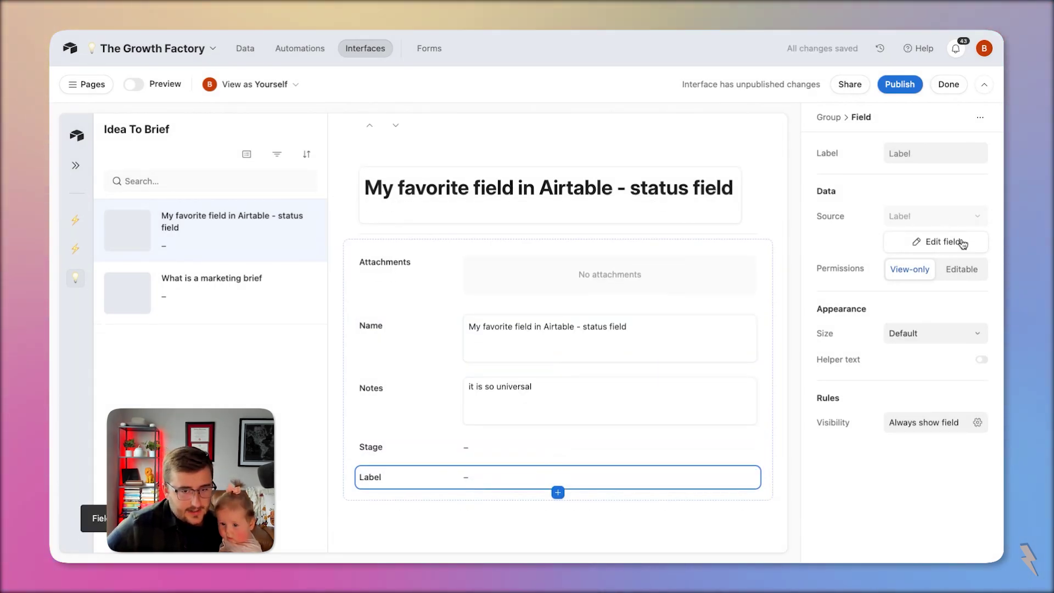
pyautogui.click(927, 246)
pyautogui.click(699, 187)
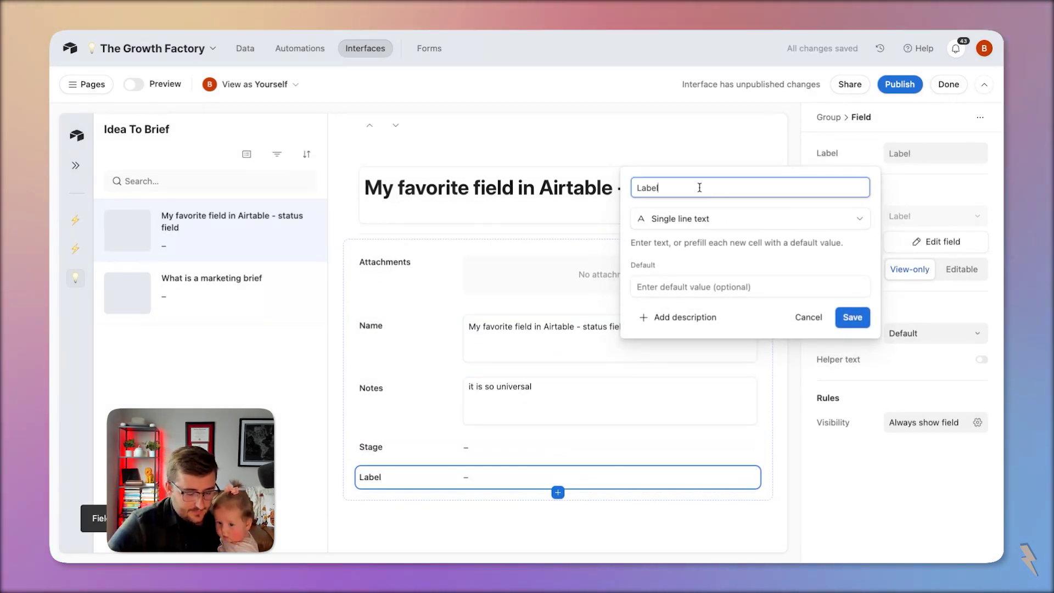
pyautogui.hotkey('ctrl', 'a')
pyautogui.write('Audience')
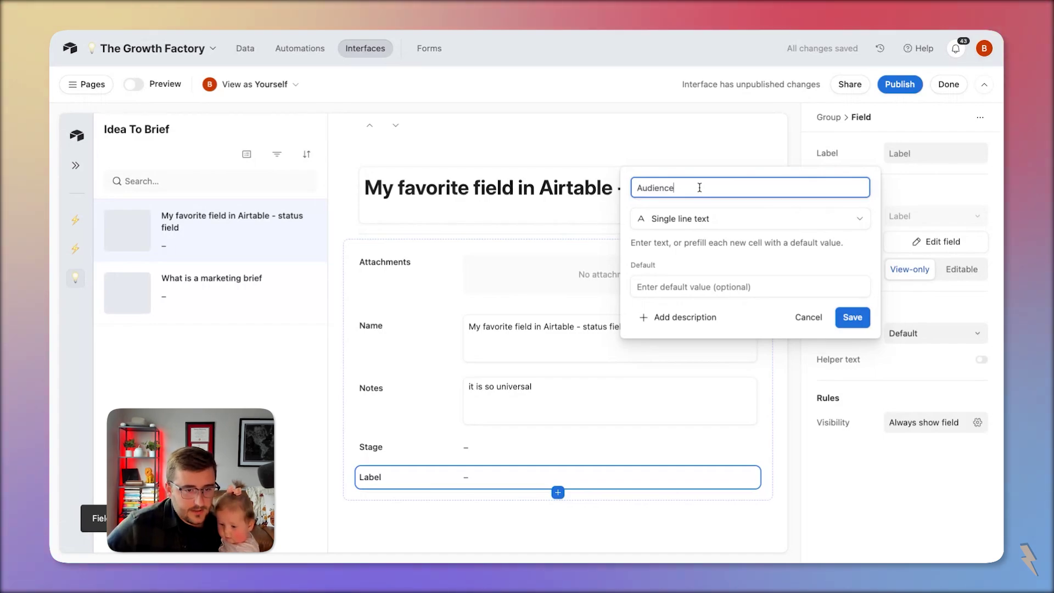
pyautogui.click(853, 316)
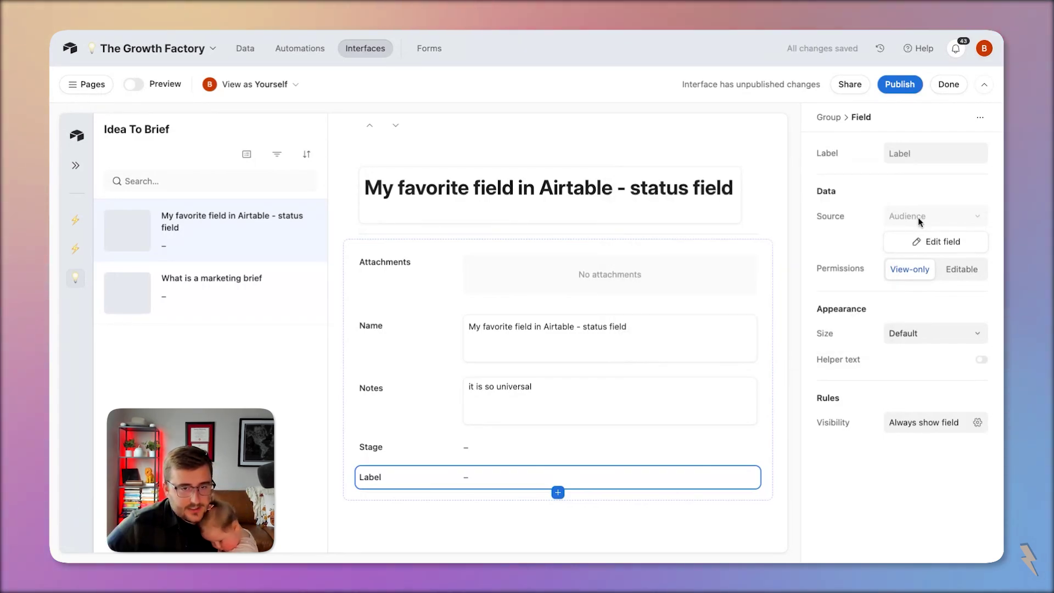
# Make the Audience field editable and move the Stage field below it.
pyautogui.click(895, 152)
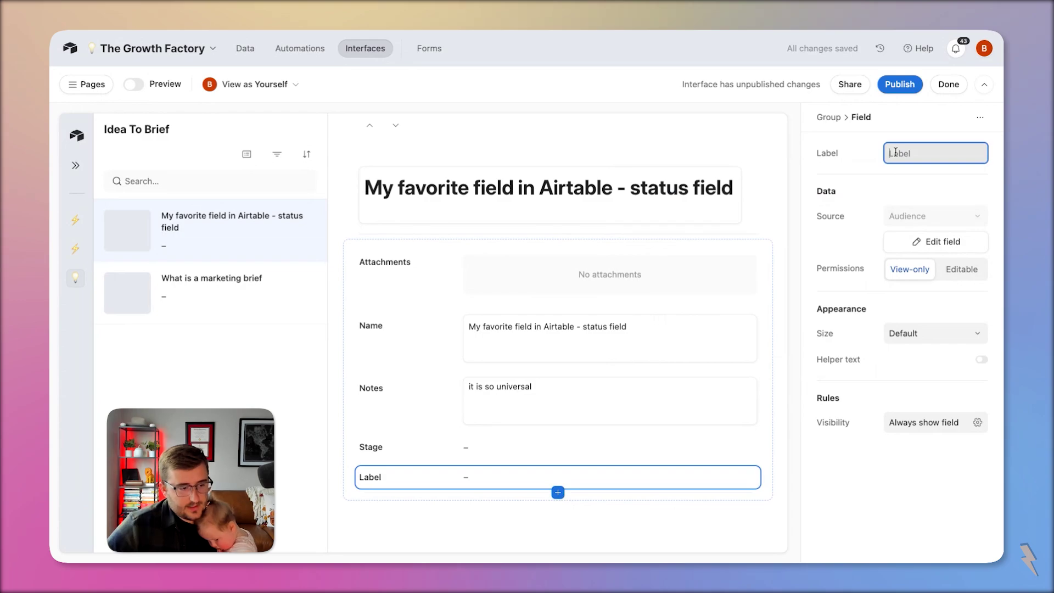
pyautogui.click(855, 199)
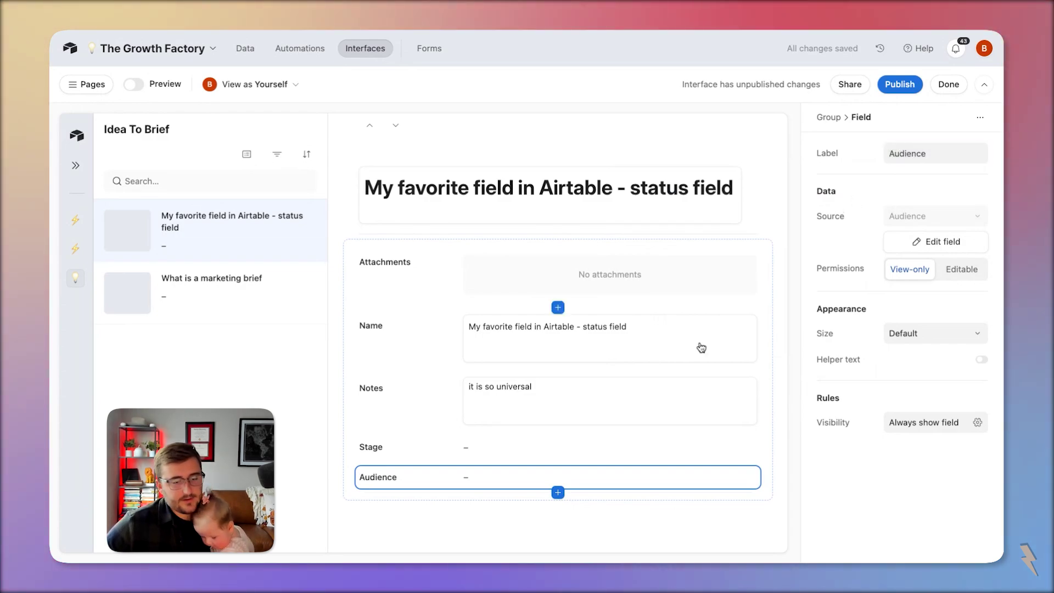
pyautogui.click(972, 279)
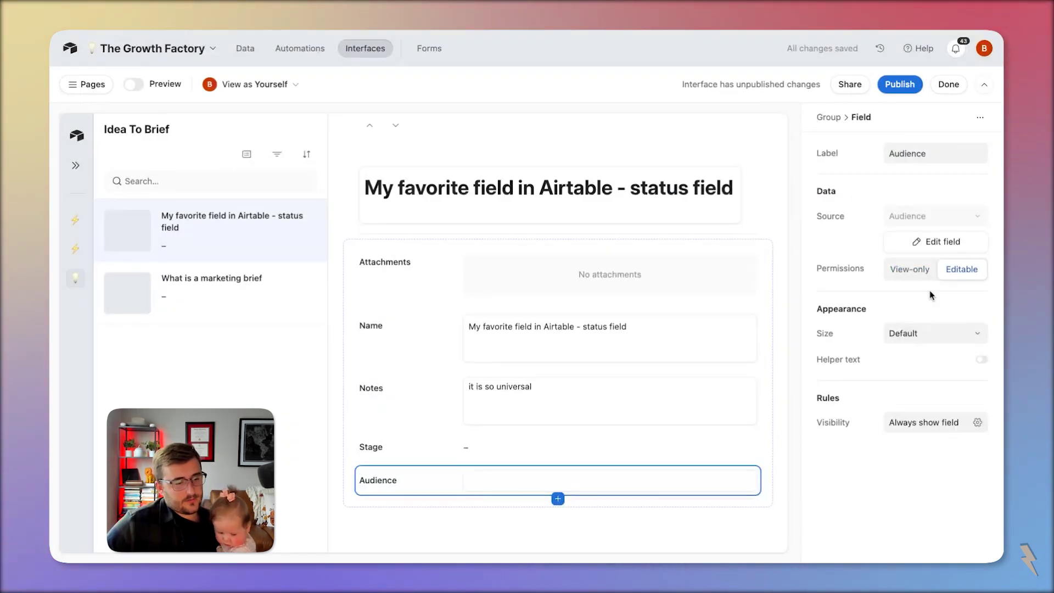
pyautogui.moveTo(471, 447); pyautogui.dragTo(478, 491)
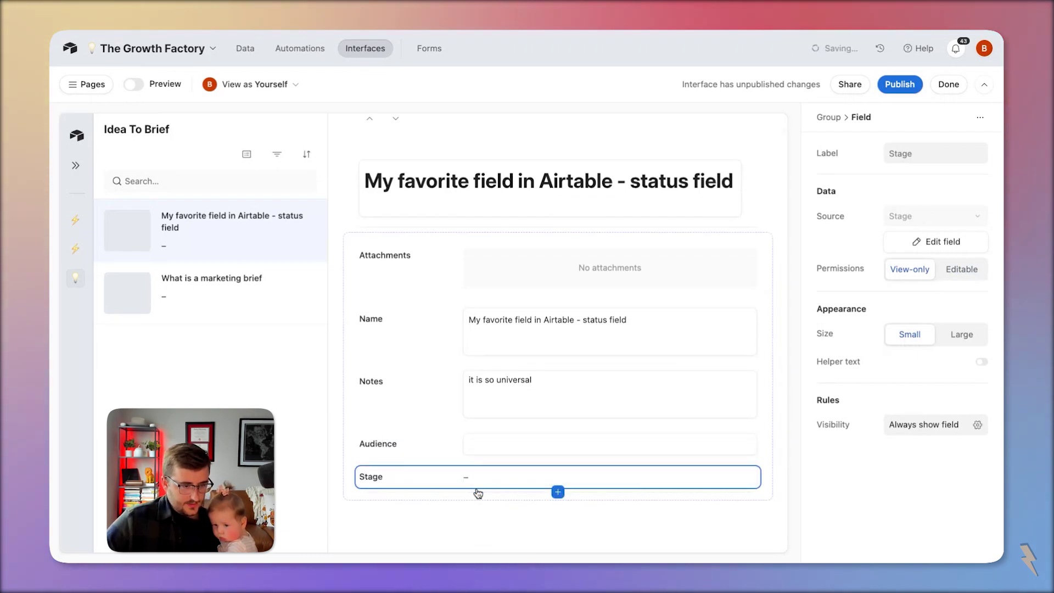
# Create a long text field named Purpose between Audience and Stage, and make it editable.
pyautogui.click(558, 462)
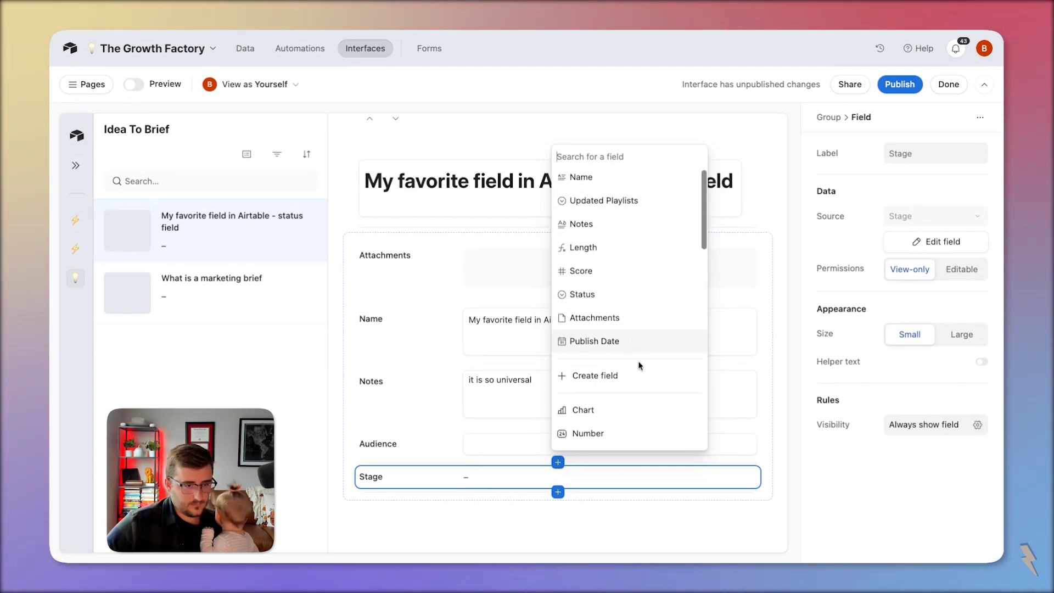
pyautogui.click(641, 379)
pyautogui.click(488, 279)
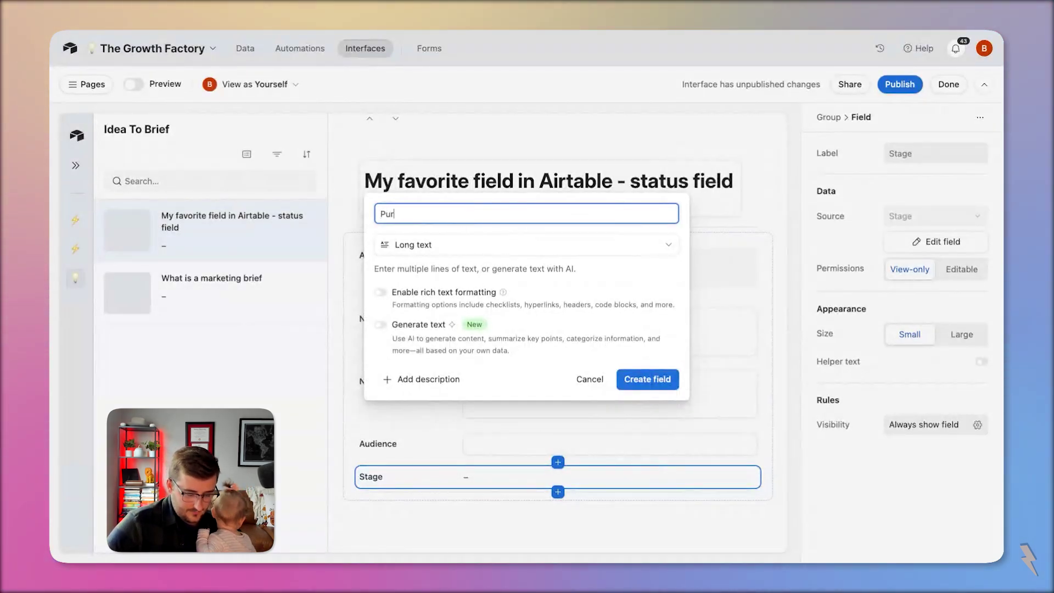
pyautogui.click(647, 378)
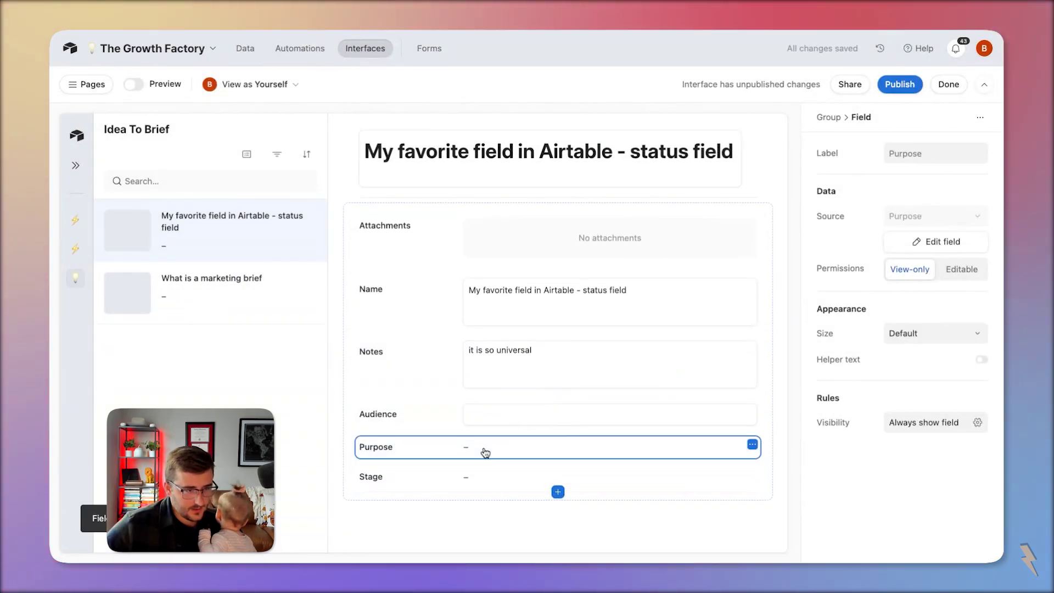
pyautogui.click(961, 270)
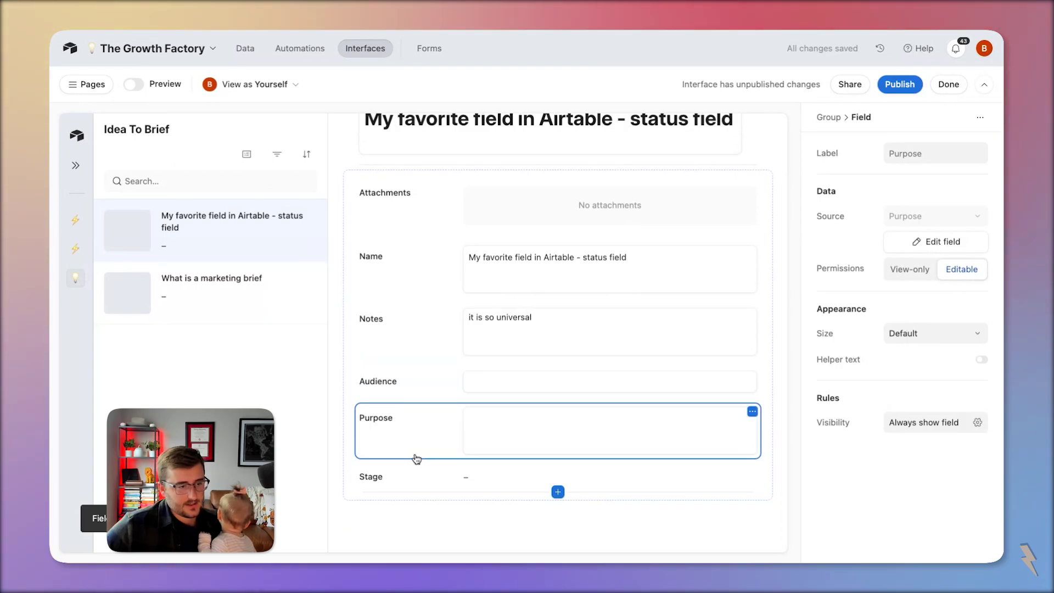
# Remove the duplicate Name field between Attachments and Notes, keeping the record's title.
pyautogui.scroll(2, 415, 459)
pyautogui.scroll(-1, 442, 459)
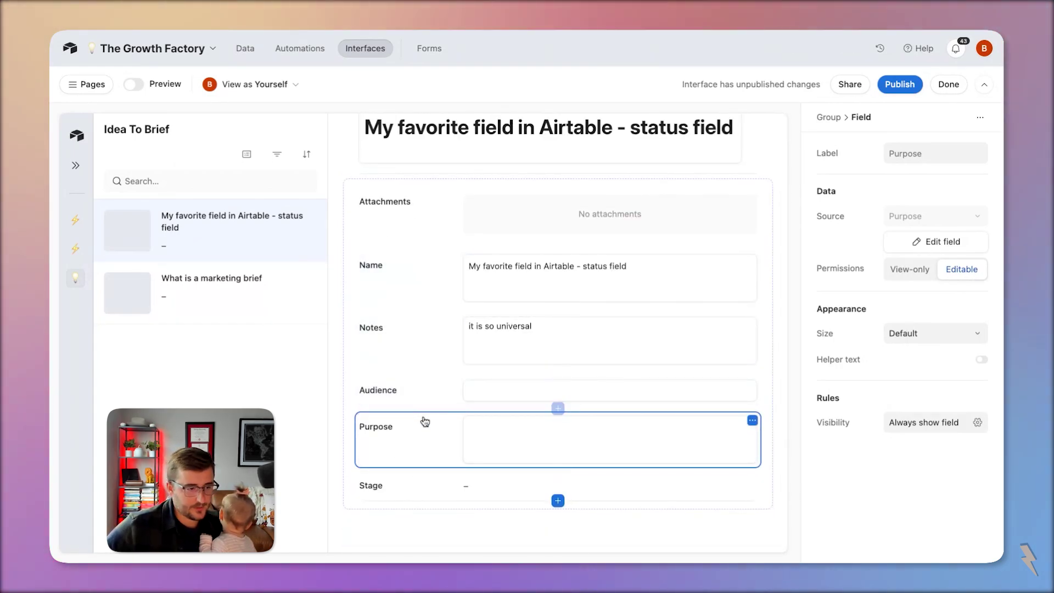
pyautogui.click(424, 394)
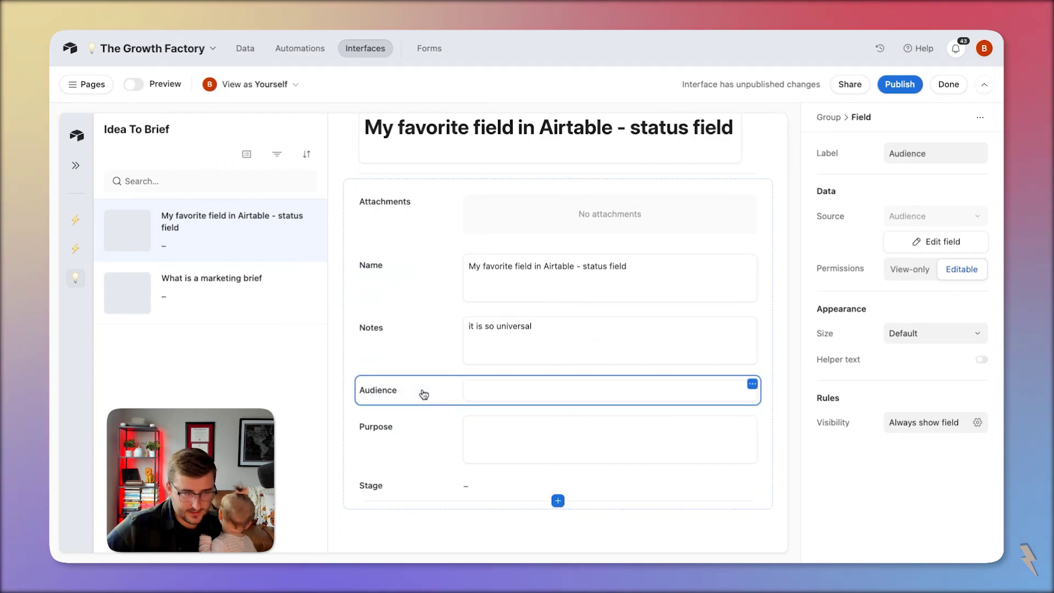
pyautogui.click(406, 342)
pyautogui.click(412, 285)
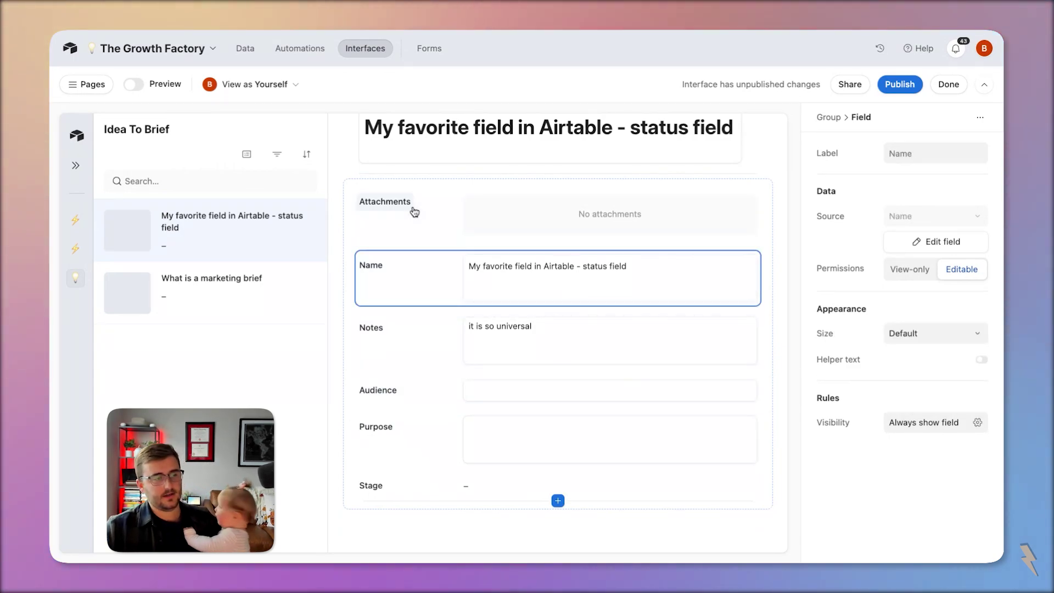
pyautogui.scroll(2, 412, 209)
pyautogui.click(404, 193)
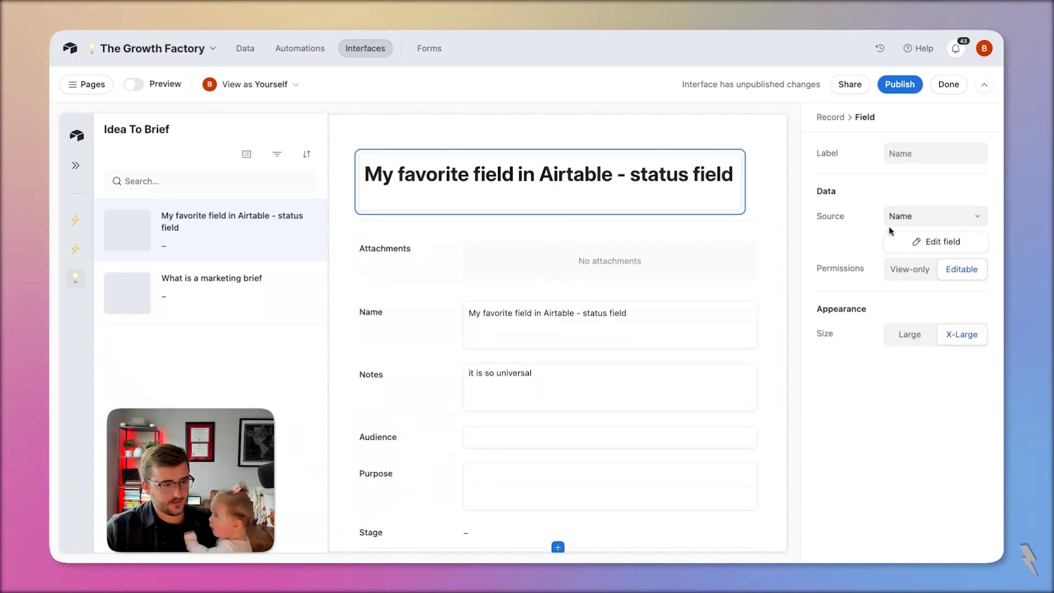
pyautogui.click(551, 323)
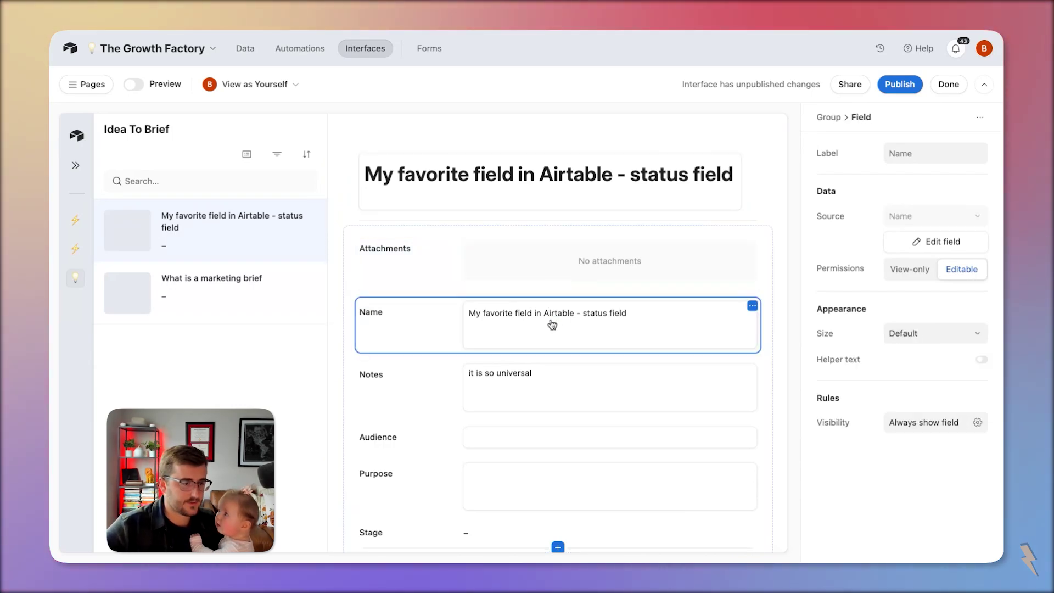
pyautogui.press('BackSpace')
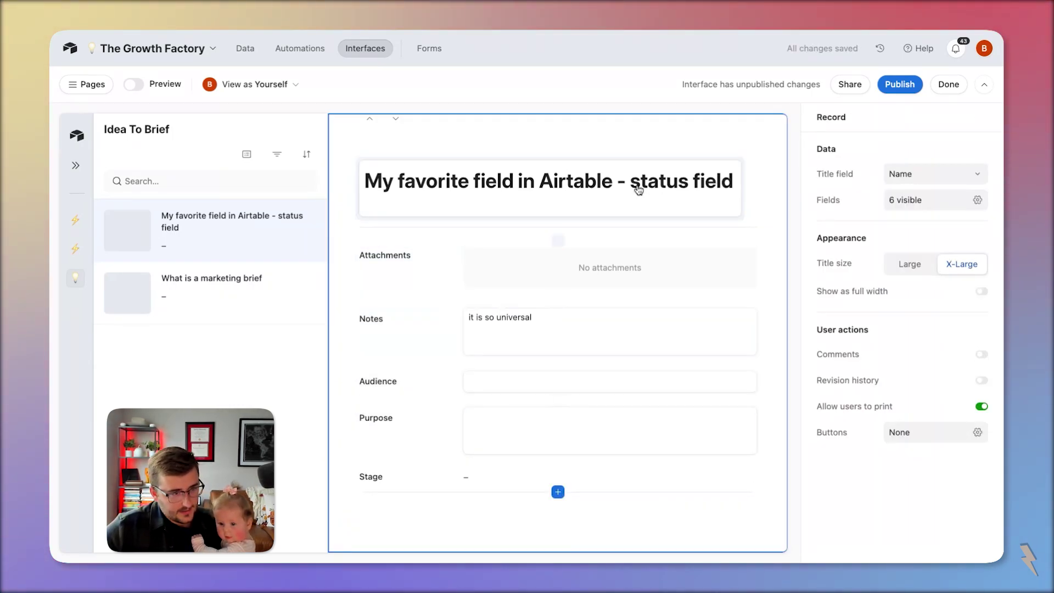
# Make the Stage field editable and set it to Idea for the record about the favorite Airtable field.
pyautogui.click(494, 482)
pyautogui.click(973, 275)
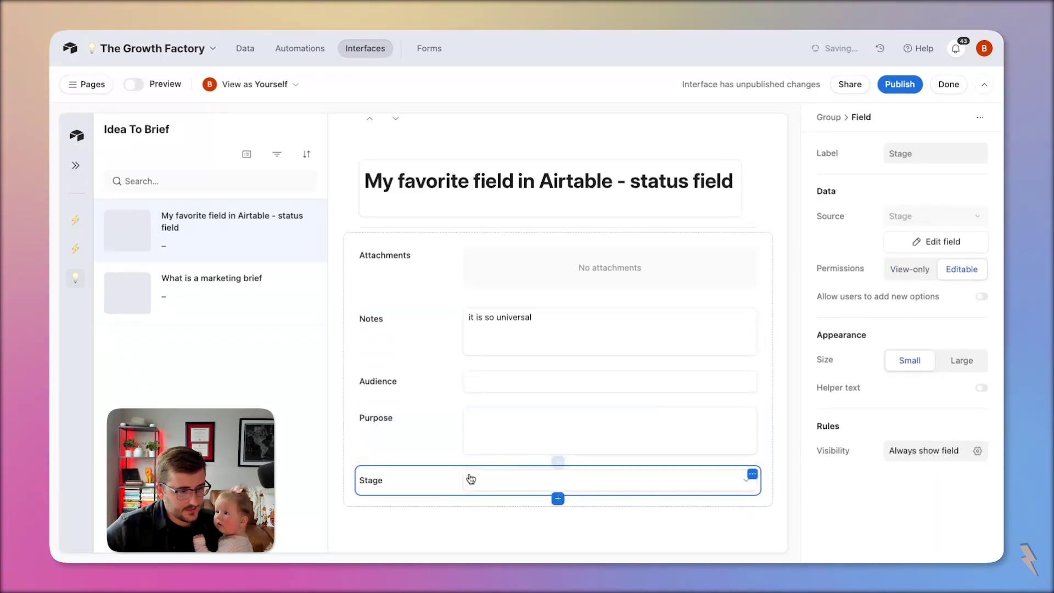
pyautogui.click(472, 480)
pyautogui.click(529, 526)
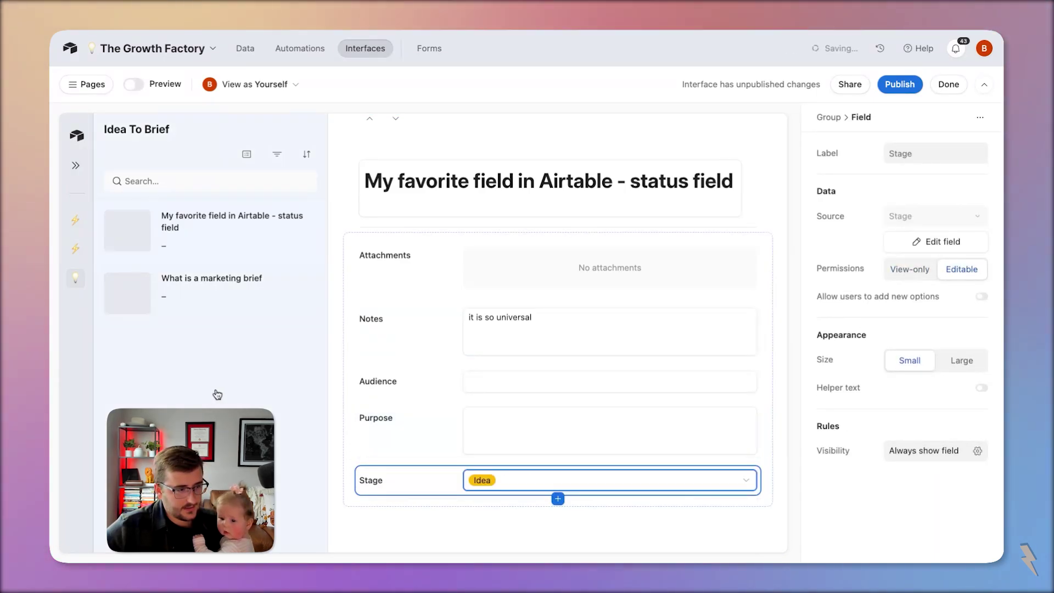
# Set the Stage of the "What is a marketing brief" record to Idea.
pyautogui.click(226, 294)
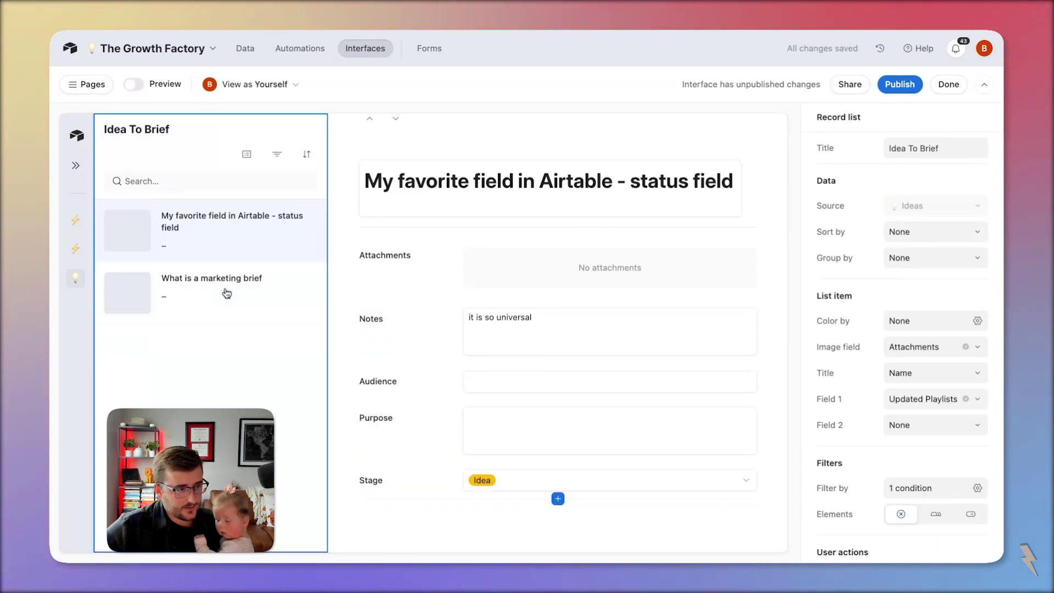
pyautogui.click(258, 293)
pyautogui.click(505, 483)
pyautogui.click(498, 519)
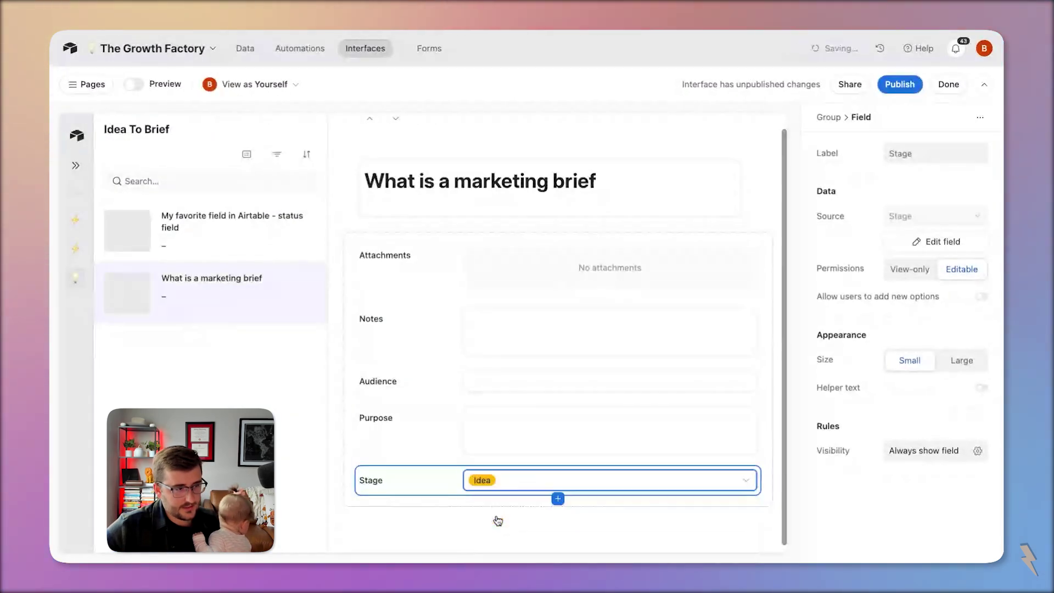
# Group the Idea To Brief record list by the Stage field.
pyautogui.click(308, 164)
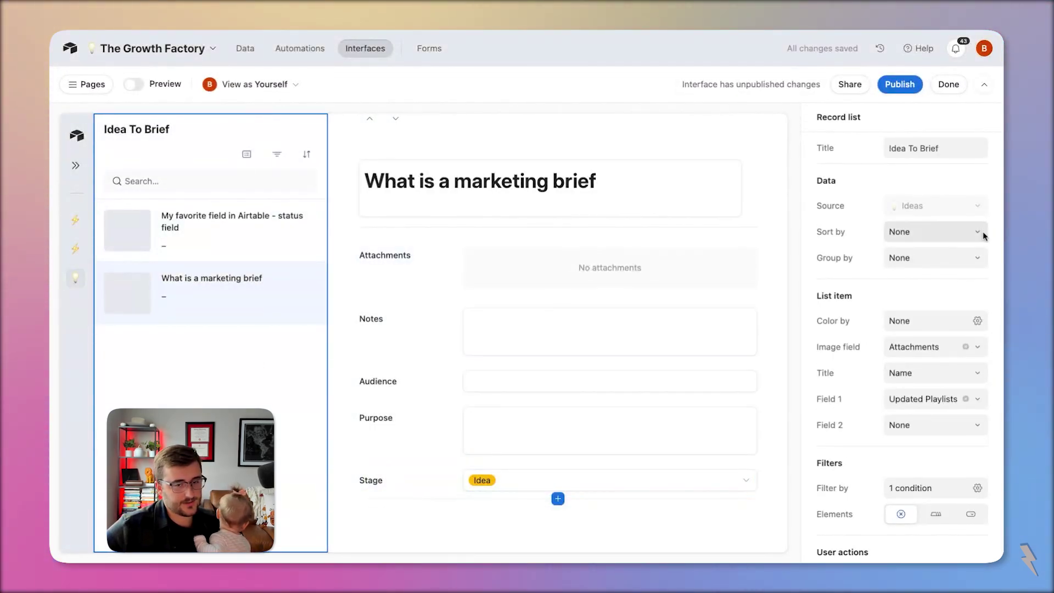
pyautogui.click(925, 258)
pyautogui.click(741, 351)
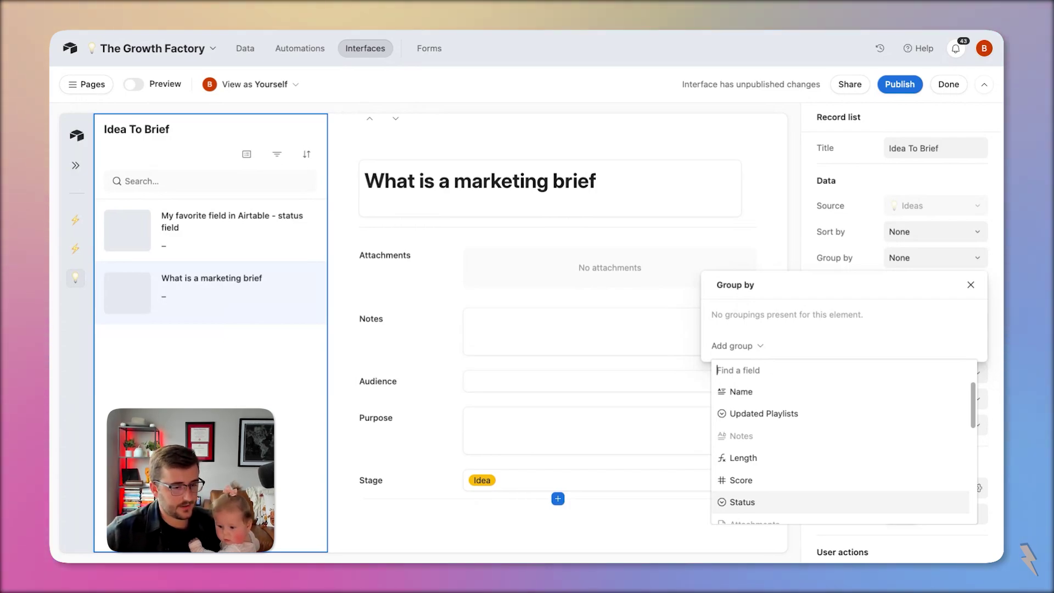
pyautogui.scroll(-3, 840, 466)
pyautogui.click(747, 468)
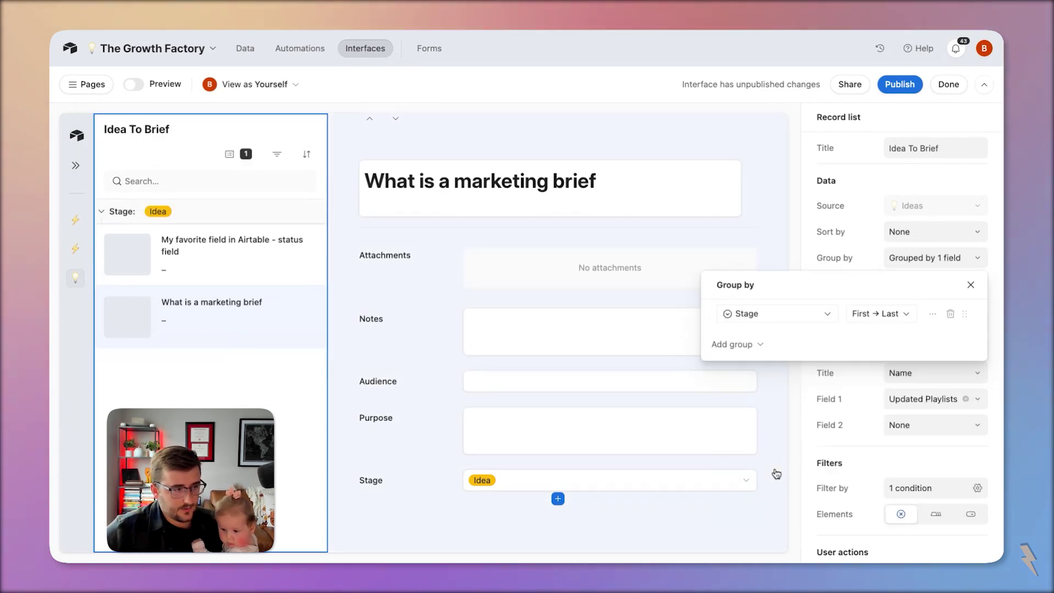
pyautogui.click(194, 407)
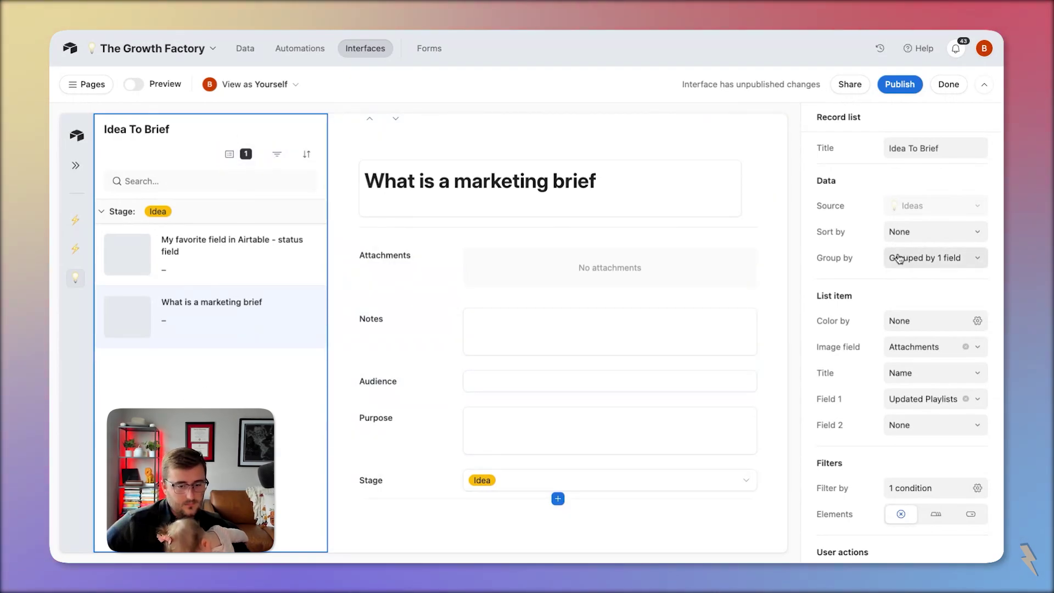
# Add a second filter condition to the record list, based on the Stage field.
pyautogui.scroll(-2, 899, 257)
pyautogui.click(883, 415)
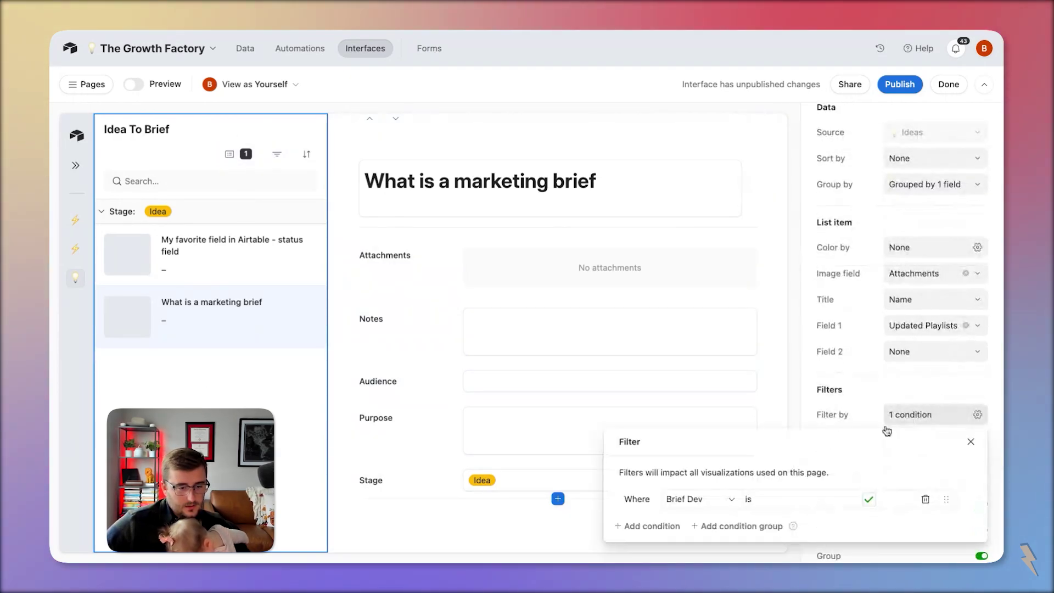
pyautogui.click(653, 526)
pyautogui.click(674, 363)
pyautogui.write('s')
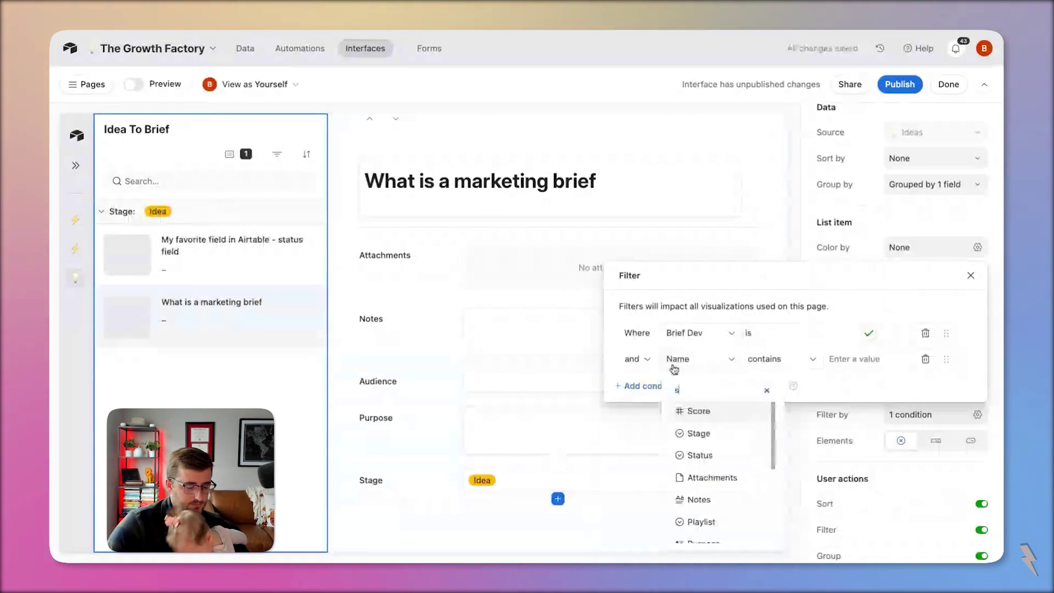
pyautogui.write('ta')
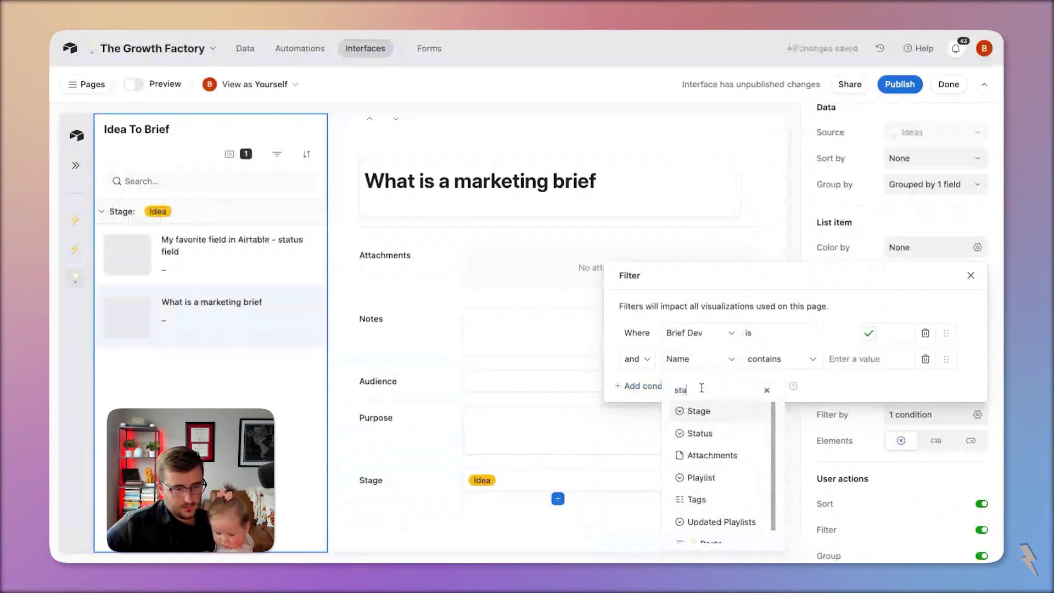
pyautogui.click(714, 412)
# Set the Stage filter condition to "is any of" with the options Idea and Brief, and close the filter settings.
pyautogui.click(719, 362)
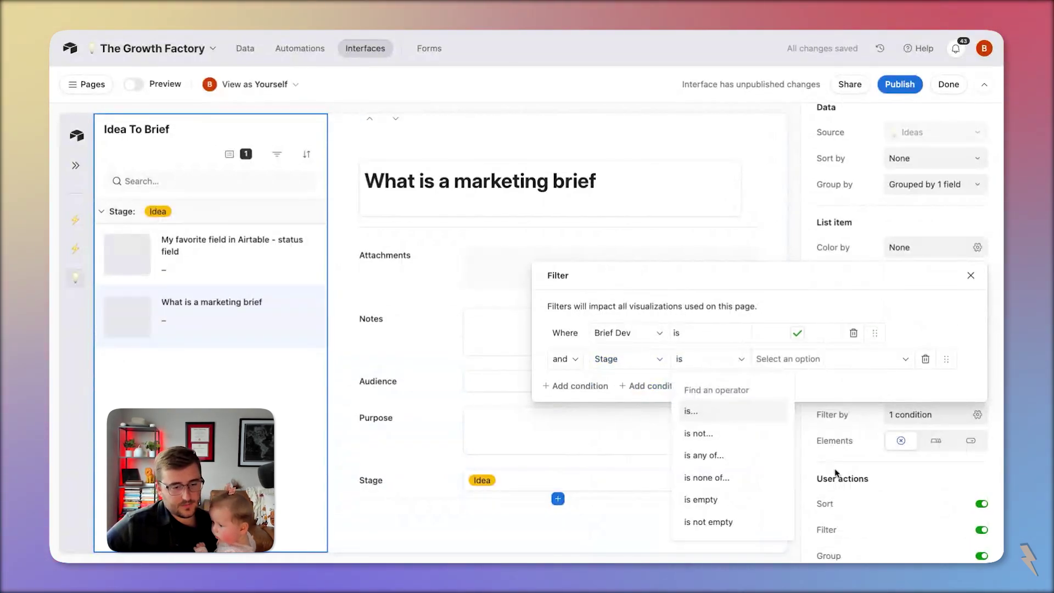
pyautogui.click(714, 456)
pyautogui.click(798, 360)
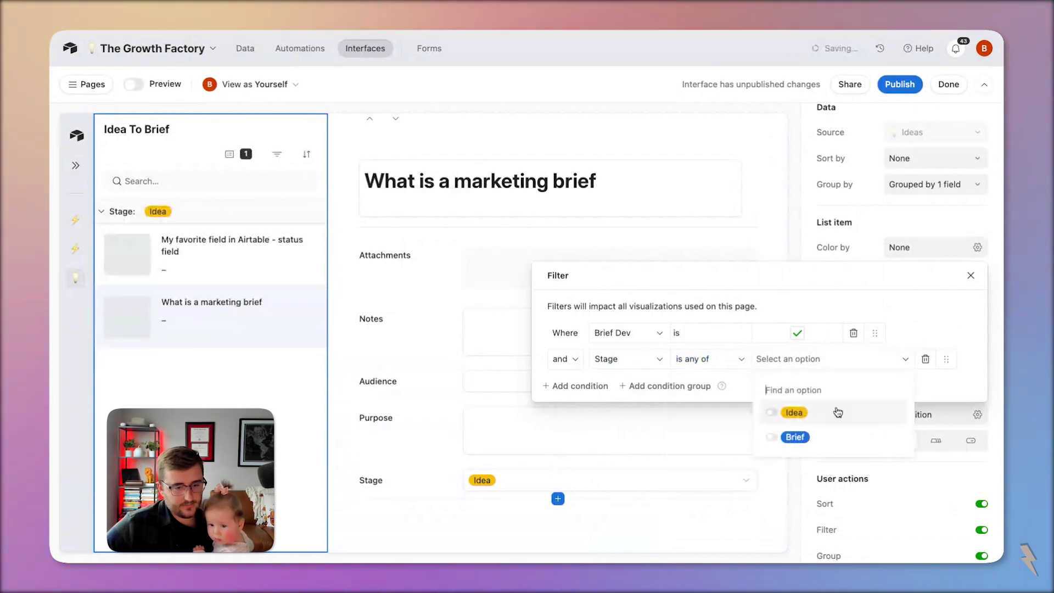
pyautogui.click(837, 412)
pyautogui.click(843, 437)
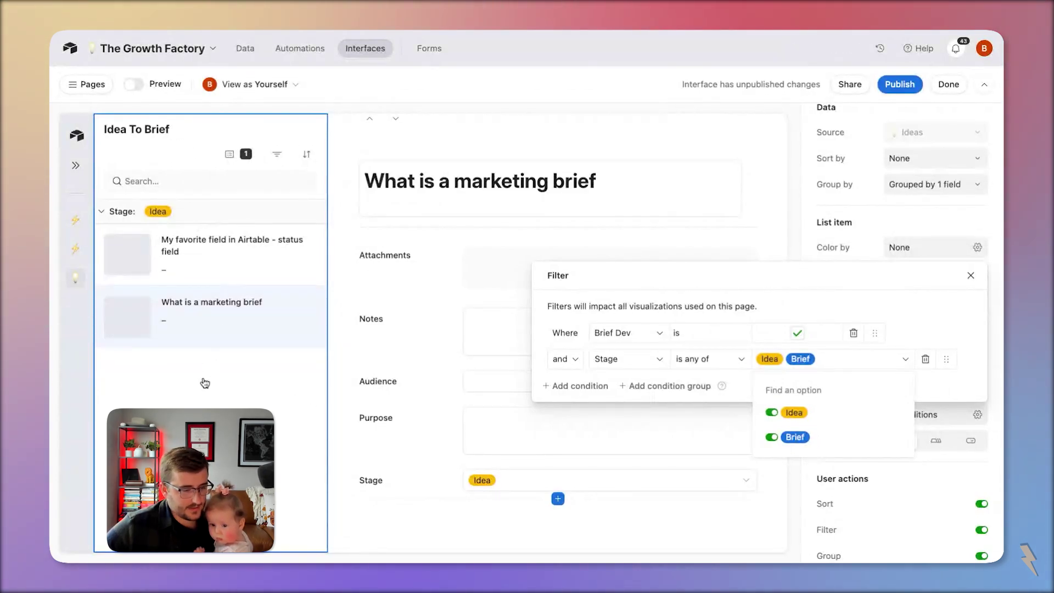
pyautogui.press('Escape')
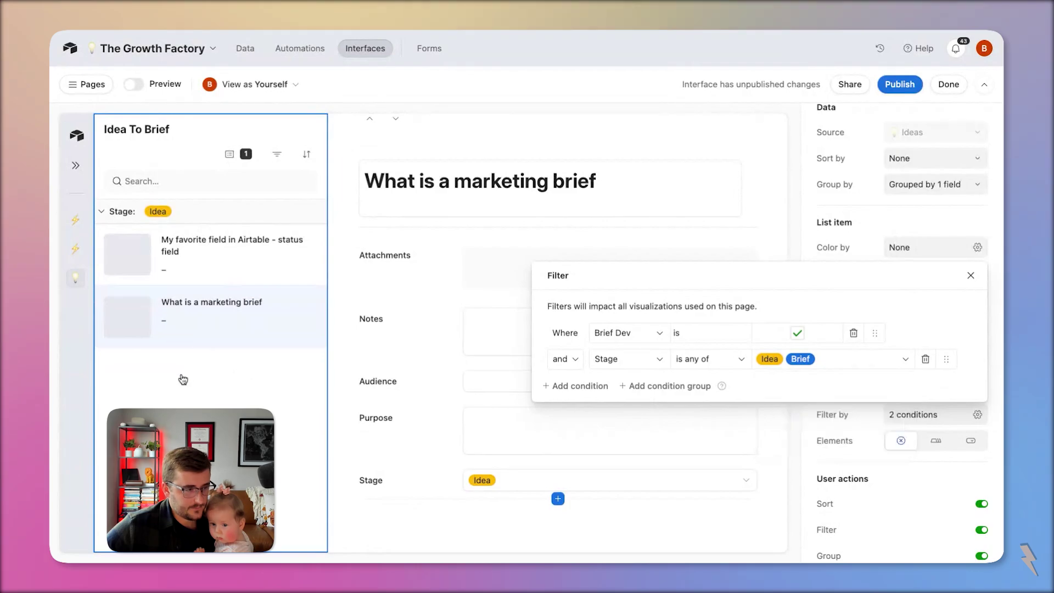
pyautogui.click(221, 248)
pyautogui.click(221, 247)
pyautogui.click(241, 303)
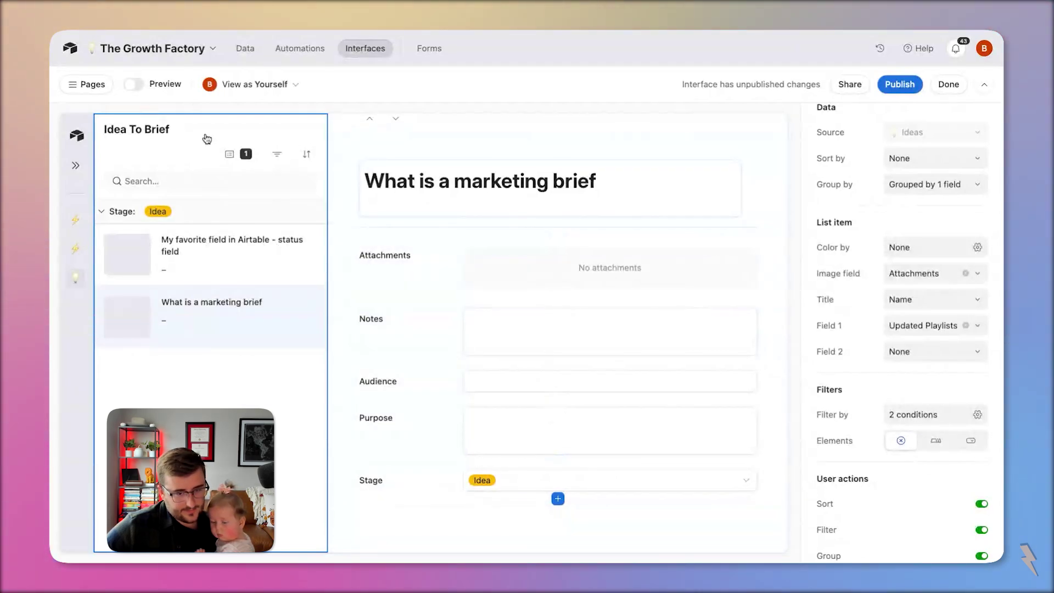
pyautogui.scroll(-2, 875, 430)
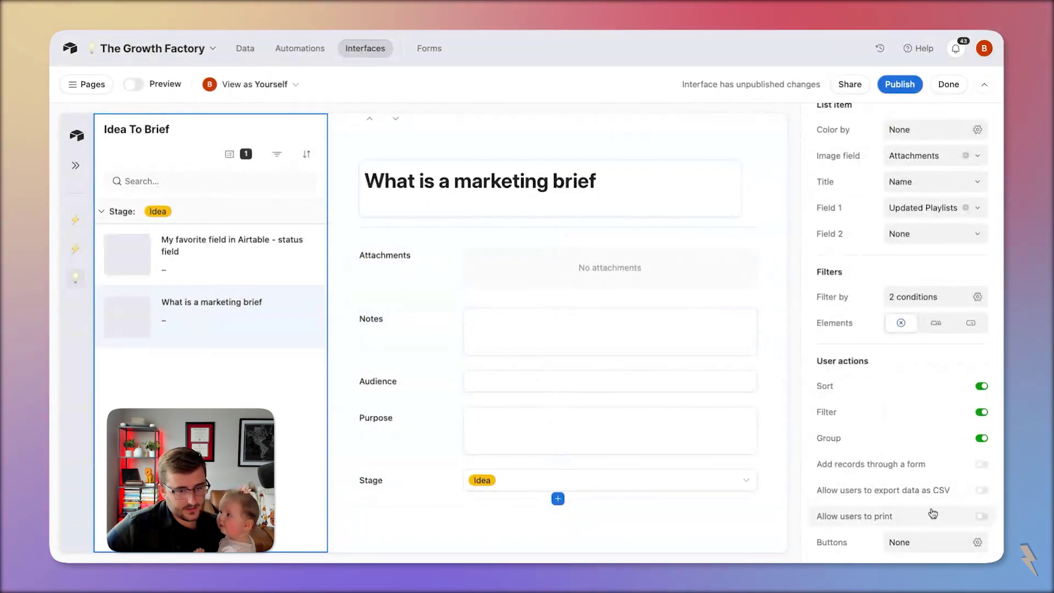
# Allow adding records to the Idea To Brief list through a form, and open the Idea Form for editing.
pyautogui.click(899, 467)
pyautogui.click(309, 133)
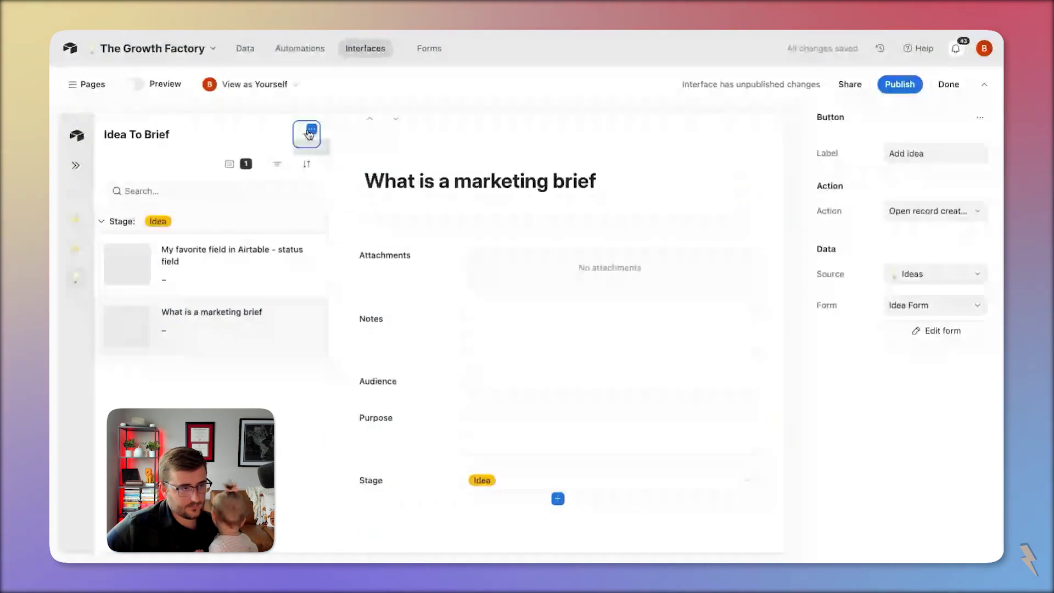
pyautogui.click(301, 140)
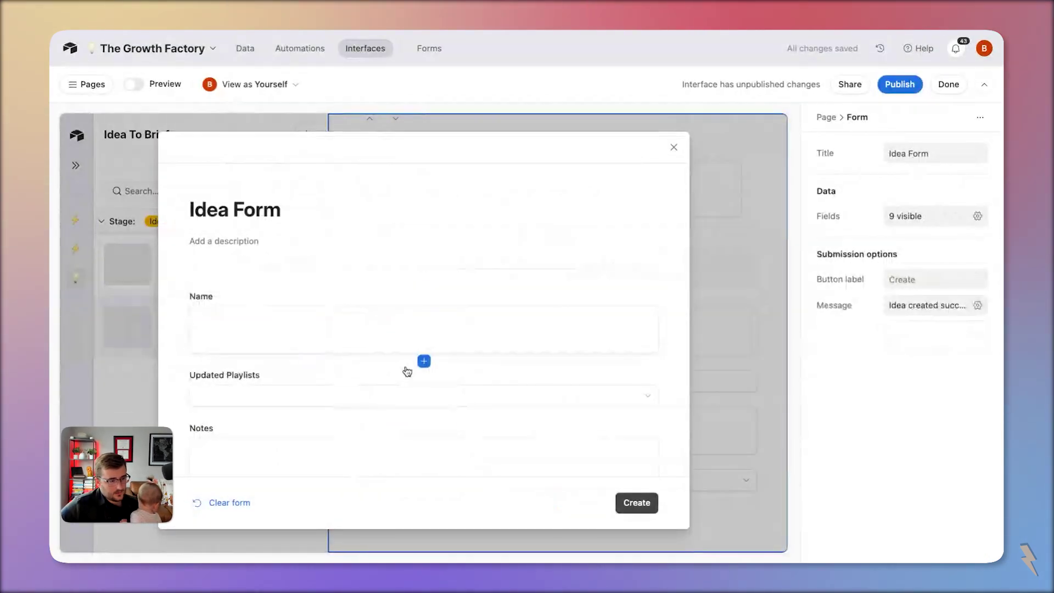
# Remove the Updated Playlists, Score, Status and Attachments fields from the Idea Form.
pyautogui.click(365, 381)
pyautogui.press('BackSpace')
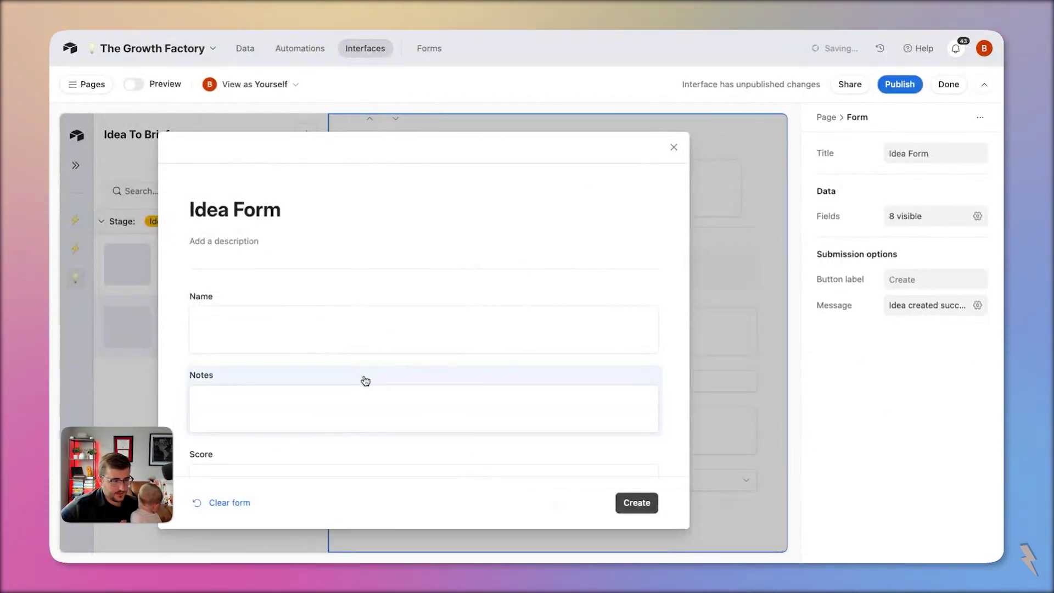
pyautogui.scroll(-2, 366, 382)
pyautogui.click(366, 381)
pyautogui.press('BackSpace')
pyautogui.click(366, 388)
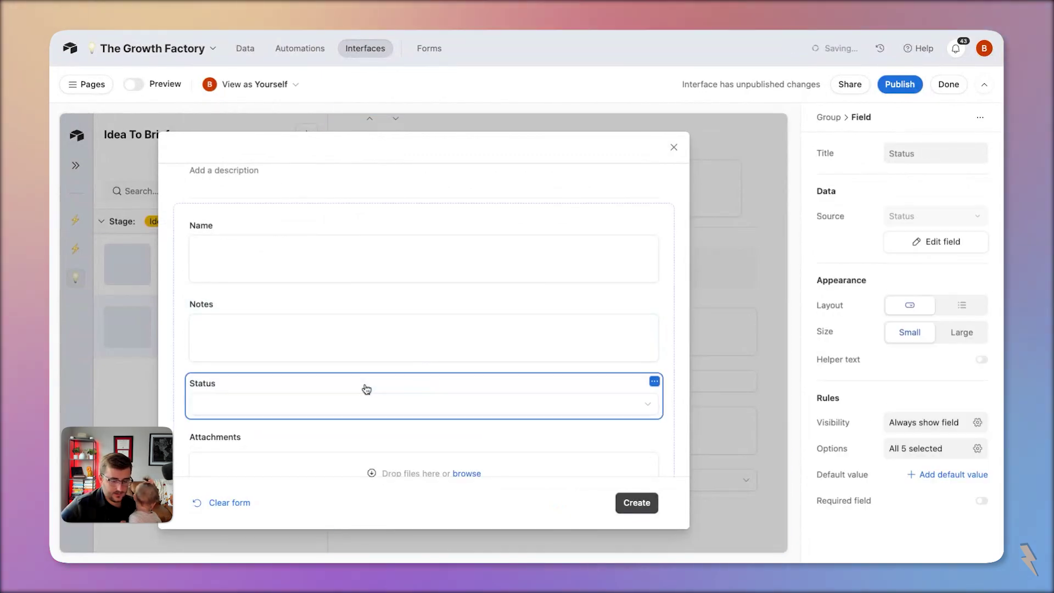
pyautogui.press('BackSpace')
pyautogui.click(366, 389)
pyautogui.press('BackSpace')
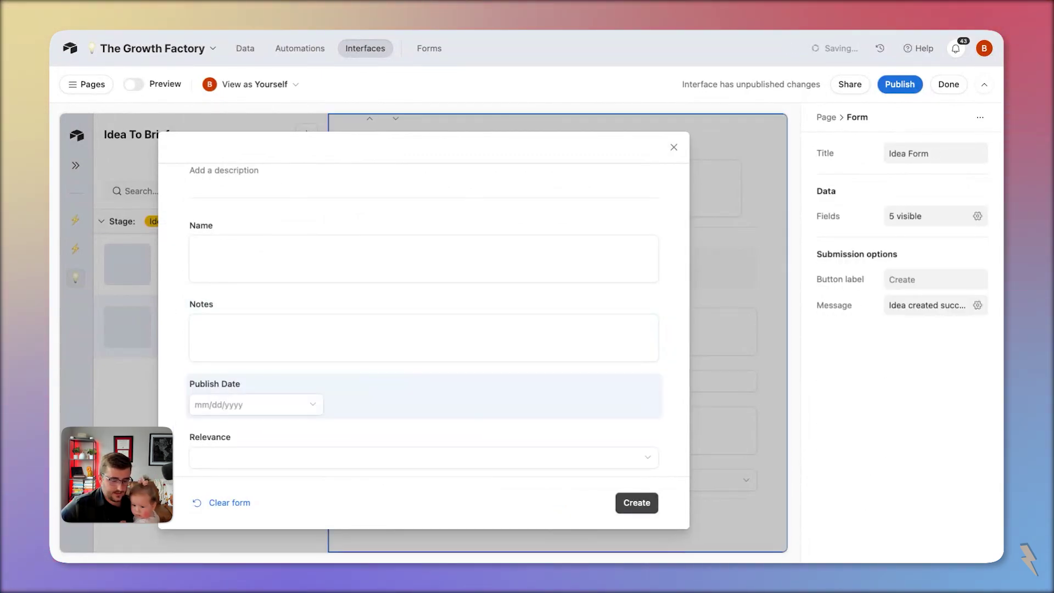
# Remove the Publish Date, Relevance and Playlist fields from the Idea Form.
pyautogui.click(366, 389)
pyautogui.press('BackSpace')
pyautogui.click(366, 389)
pyautogui.press('BackSpace')
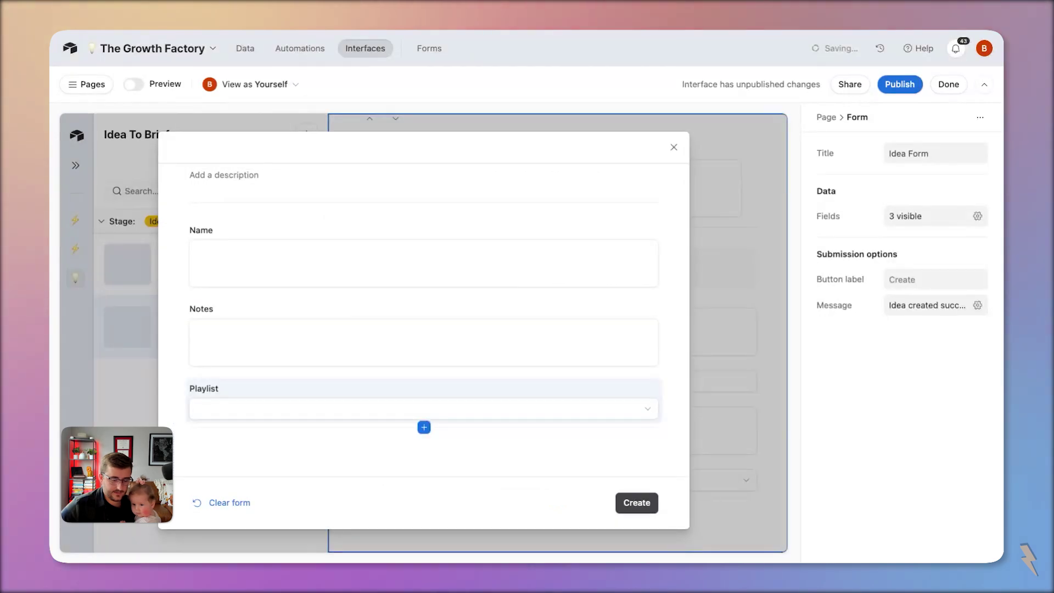
pyautogui.click(366, 388)
pyautogui.press('BackSpace')
# Add the Stage field to the Idea Form below Notes.
pyautogui.click(424, 427)
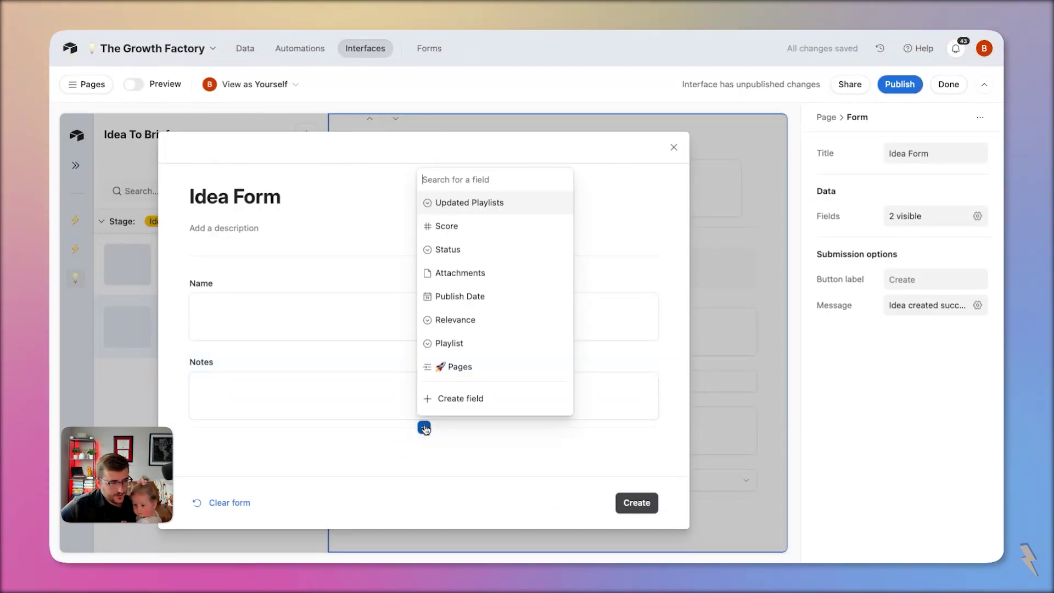
pyautogui.scroll(-1, 464, 380)
pyautogui.scroll(-5, 464, 380)
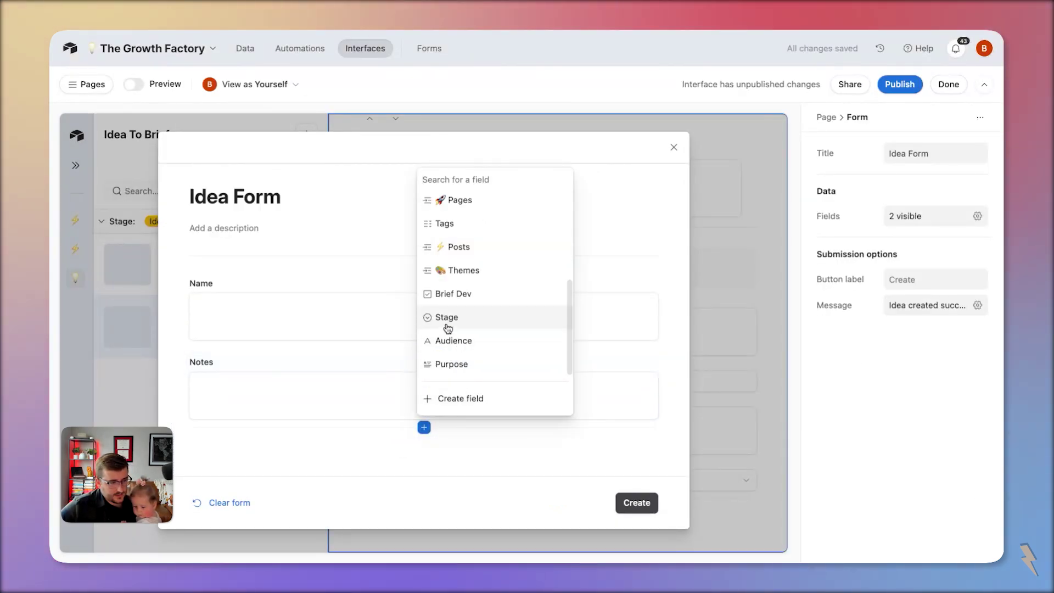
pyautogui.click(447, 319)
# Limit the form's Stage field to the Idea option, make Idea its default value and the field required, and close the form.
pyautogui.click(275, 413)
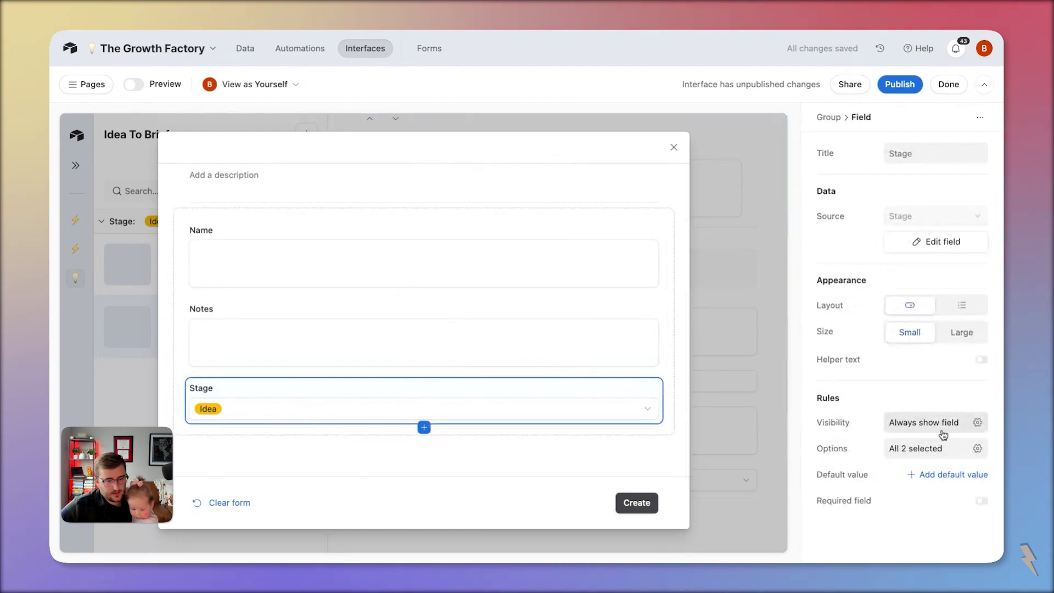
pyautogui.click(929, 448)
pyautogui.click(900, 518)
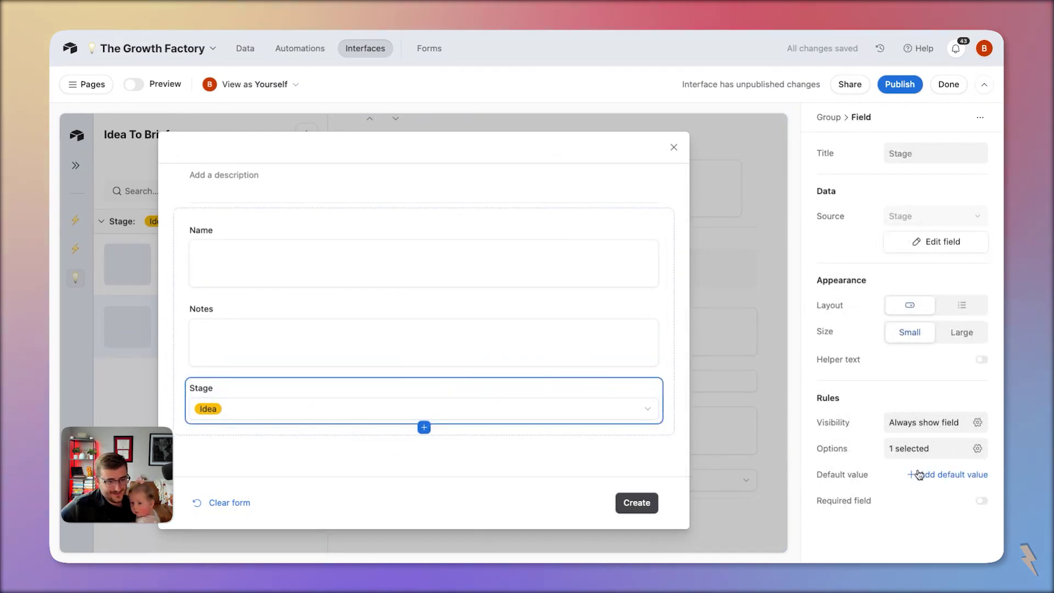
pyautogui.click(933, 474)
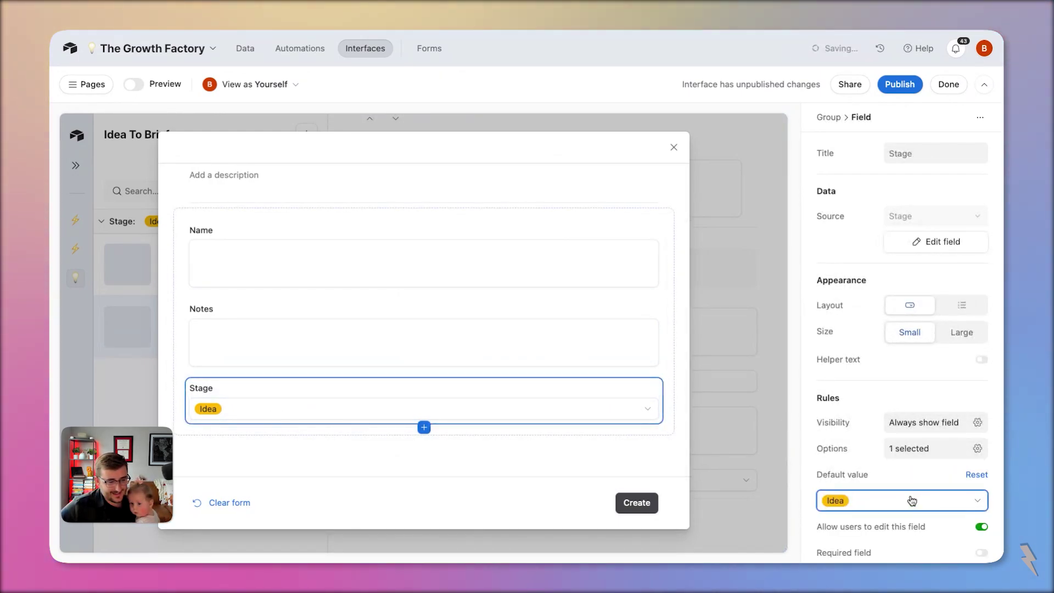
pyautogui.click(639, 246)
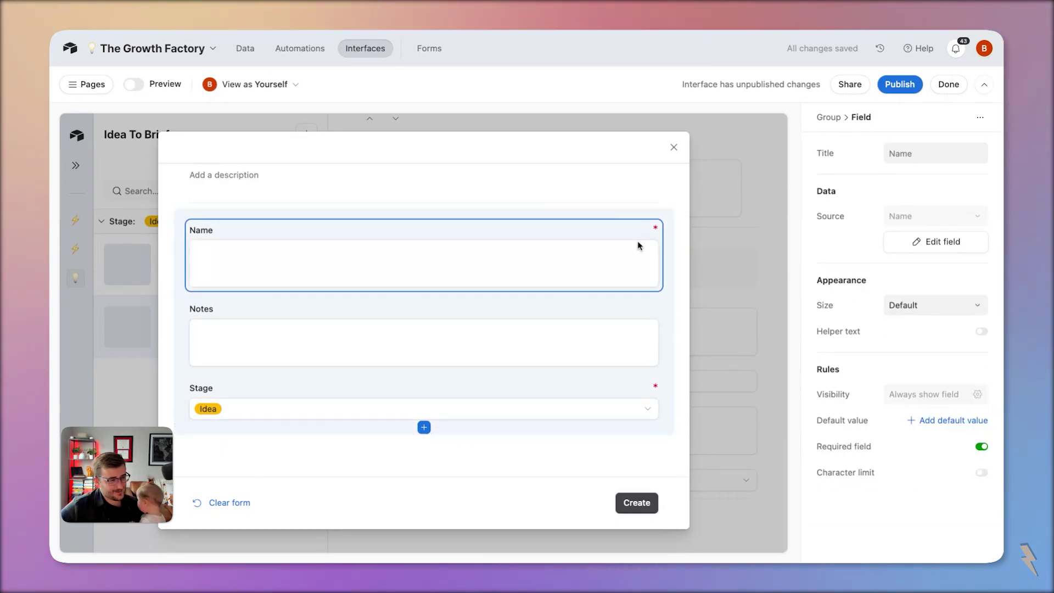
pyautogui.scroll(2, 397, 271)
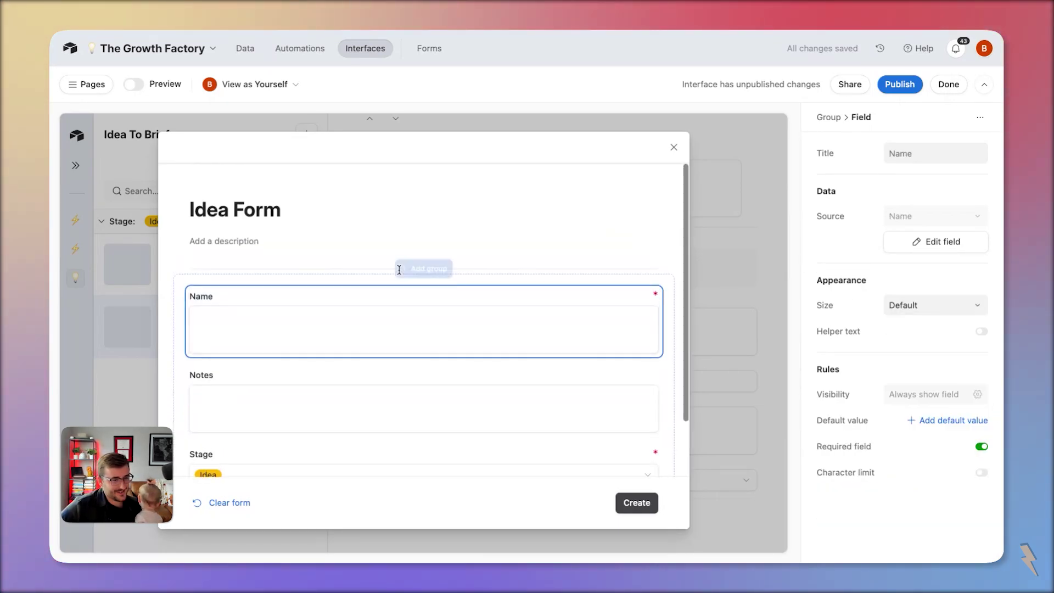
pyautogui.click(674, 147)
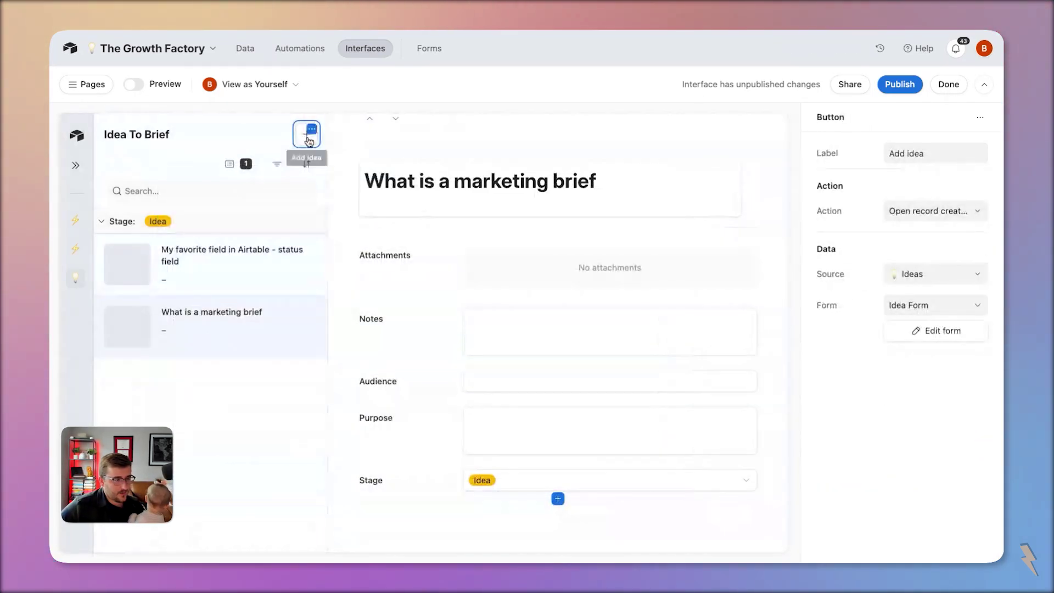
# Reopen the Idea Form, check which options its Stage field offers, and close the form.
pyautogui.click(309, 141)
pyautogui.scroll(-2, 528, 353)
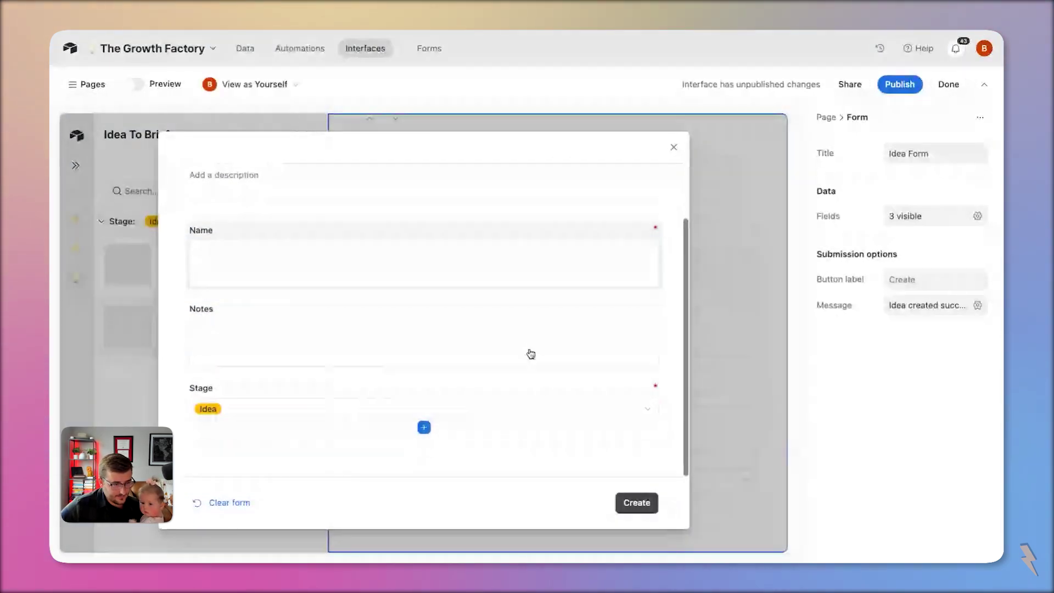
pyautogui.click(543, 411)
pyautogui.click(552, 417)
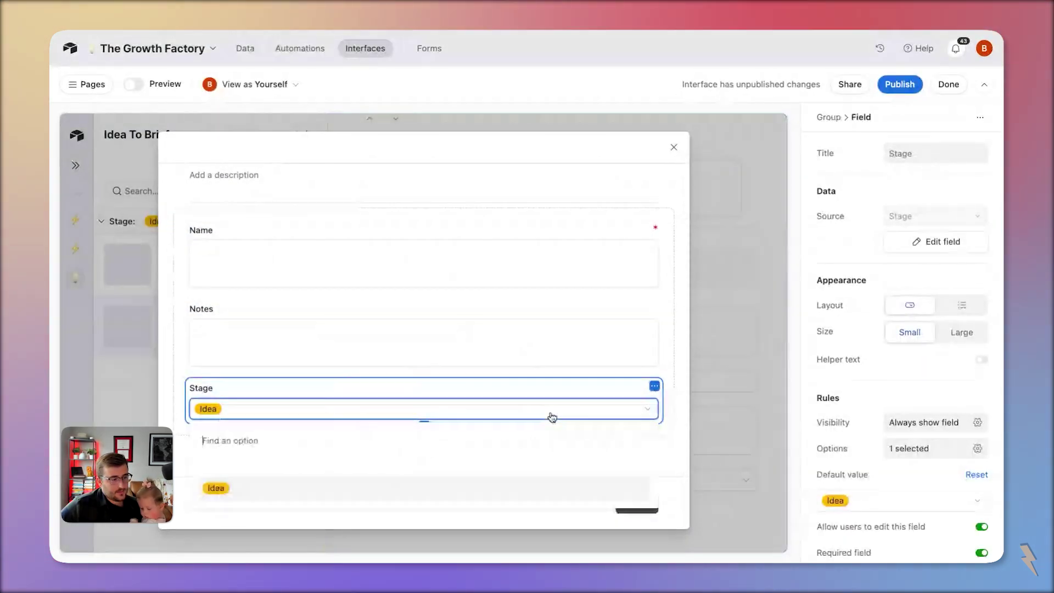
pyautogui.click(555, 417)
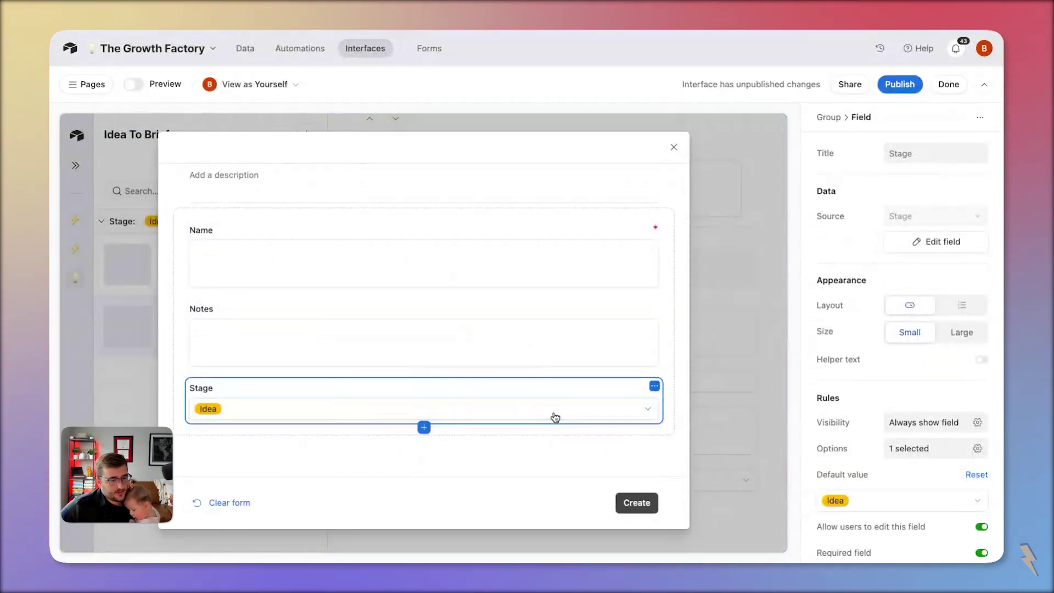
pyautogui.click(674, 148)
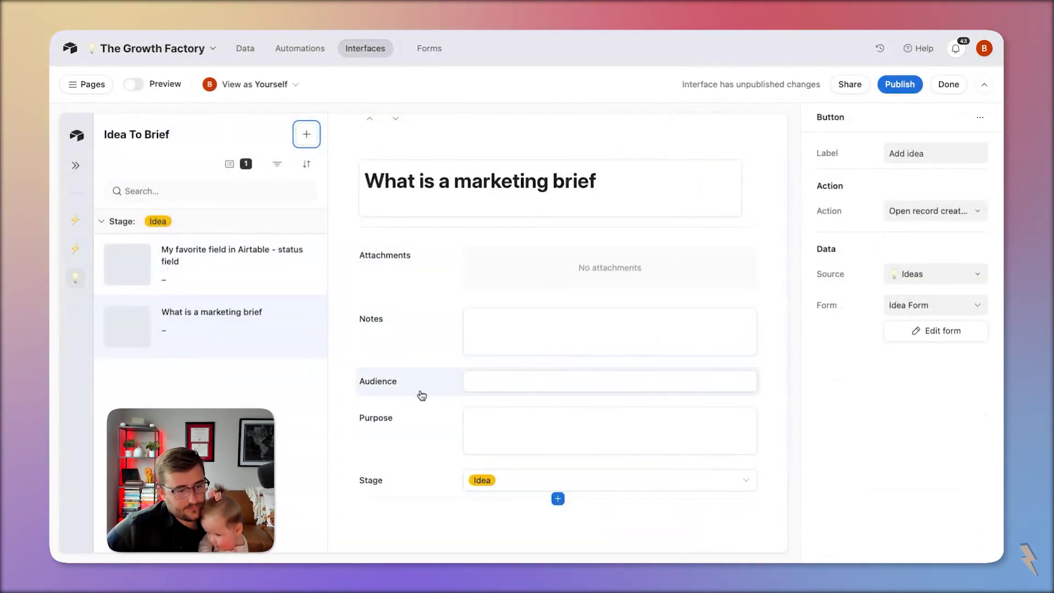
pyautogui.scroll(-1, 601, 493)
pyautogui.click(623, 229)
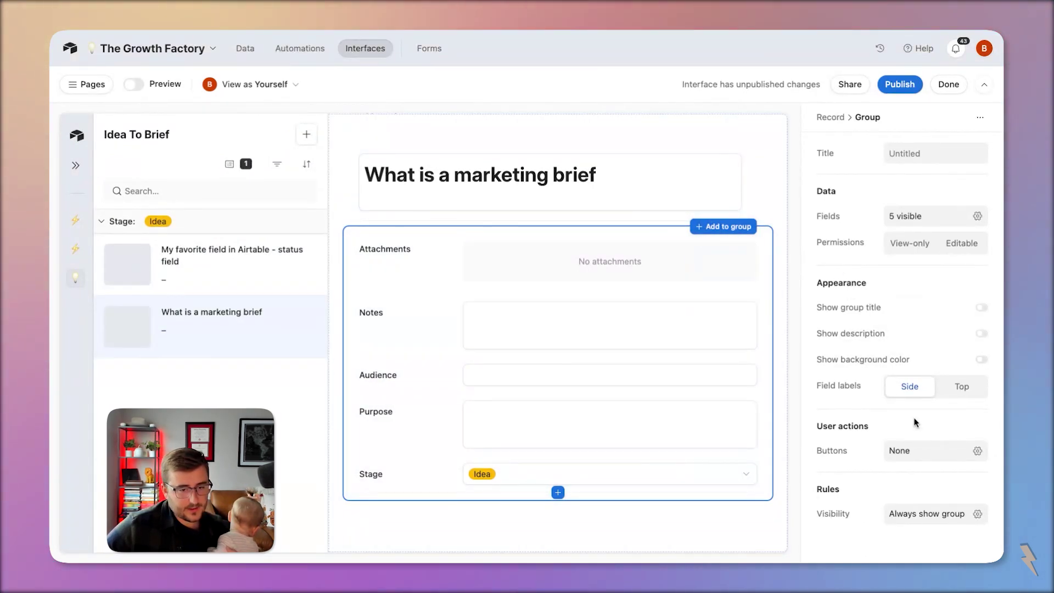
pyautogui.click(930, 460)
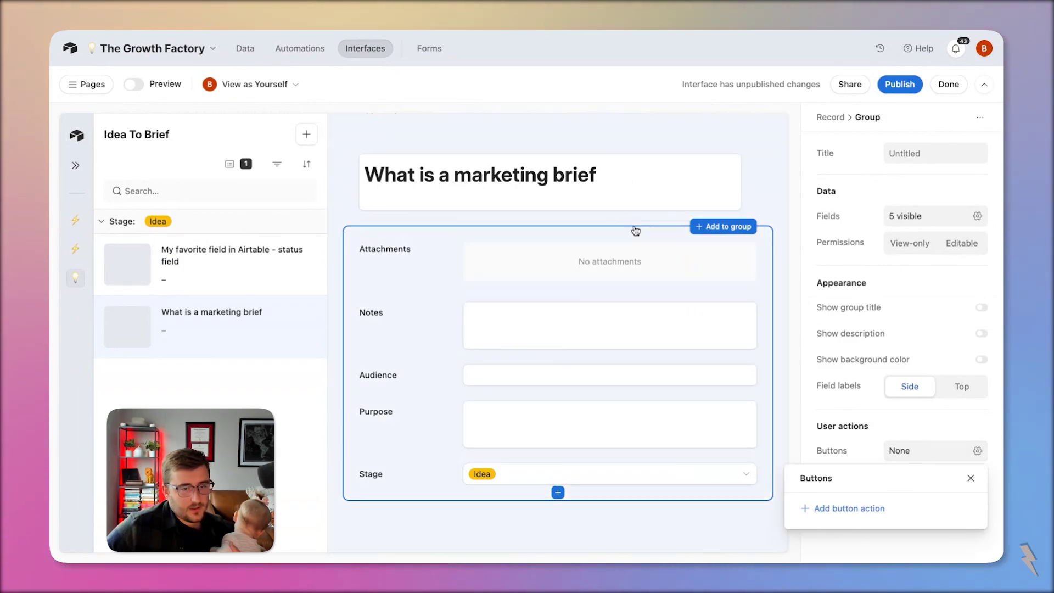
# Add a button action to the record detail and label it "Submit Brief".
pyautogui.click(763, 191)
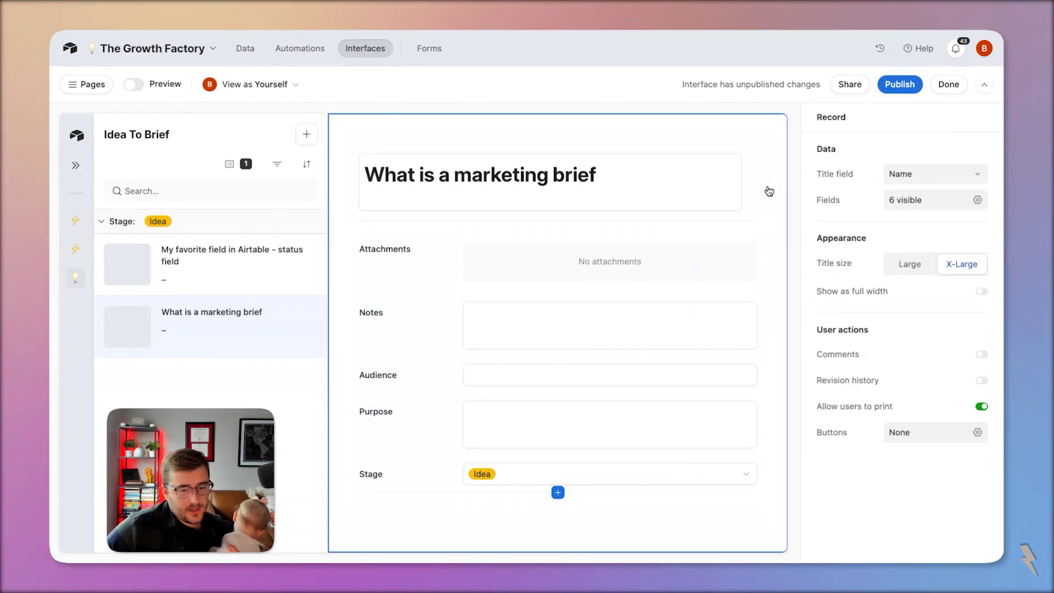
pyautogui.click(952, 436)
pyautogui.click(858, 489)
pyautogui.click(947, 490)
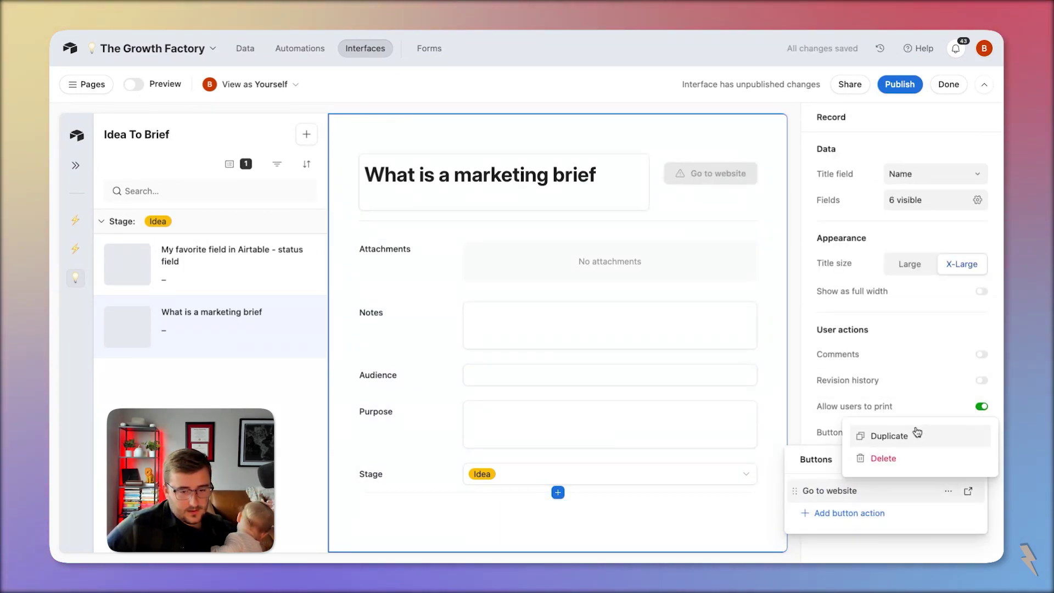
pyautogui.click(948, 490)
pyautogui.click(927, 490)
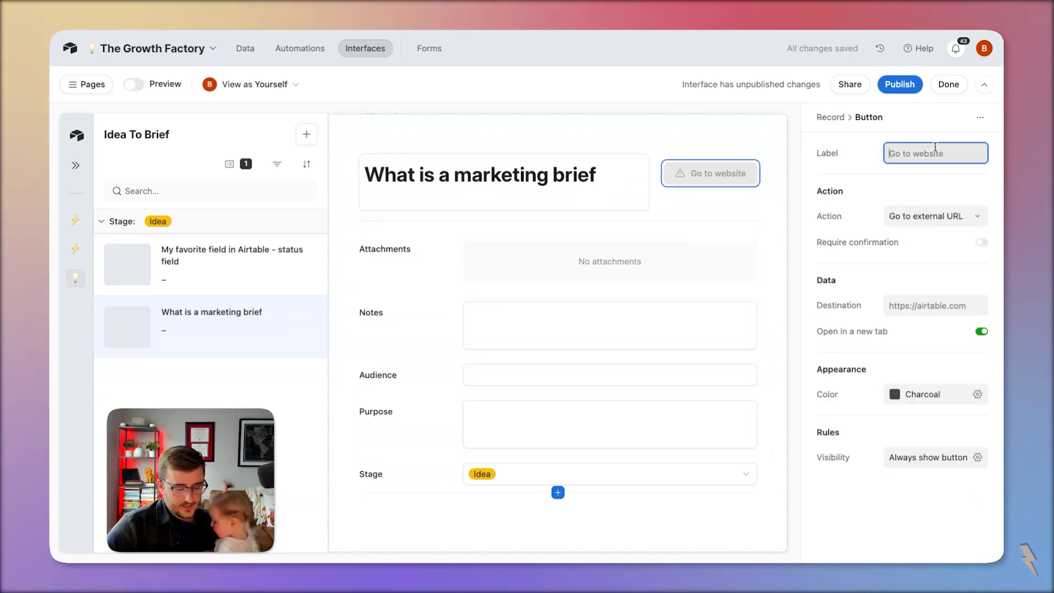
pyautogui.write('Sub')
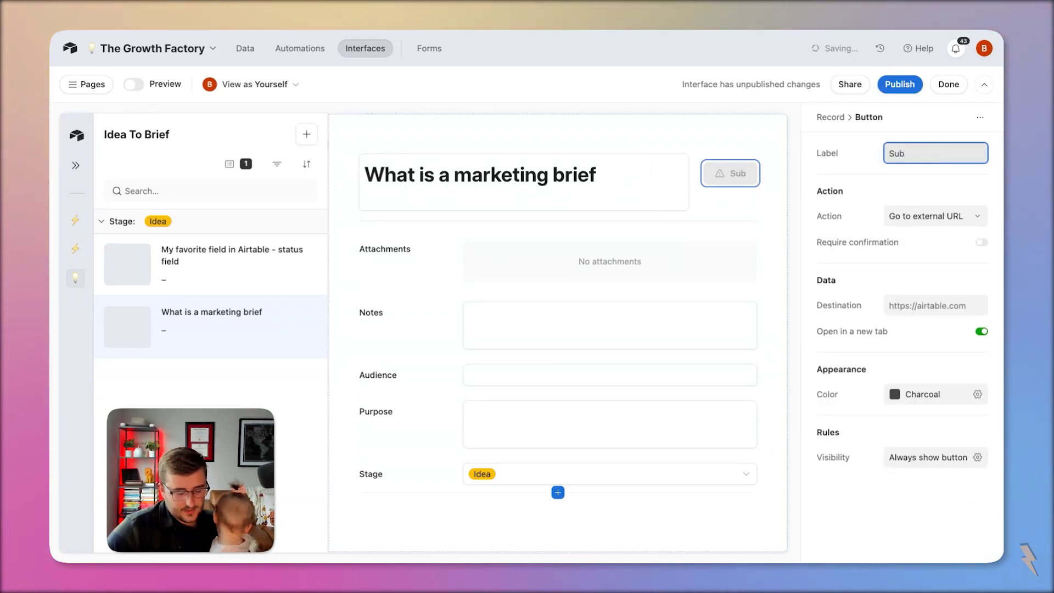
pyautogui.write('mit Brief')
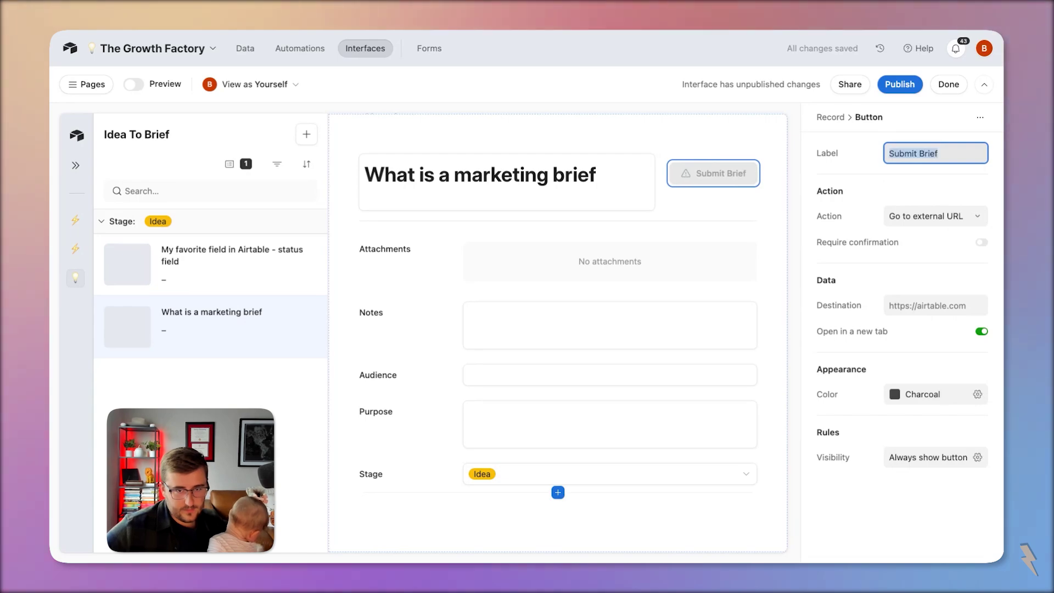
# Set the Submit Brief button's action to Update record and add a field update to it.
pyautogui.click(941, 219)
pyautogui.click(919, 274)
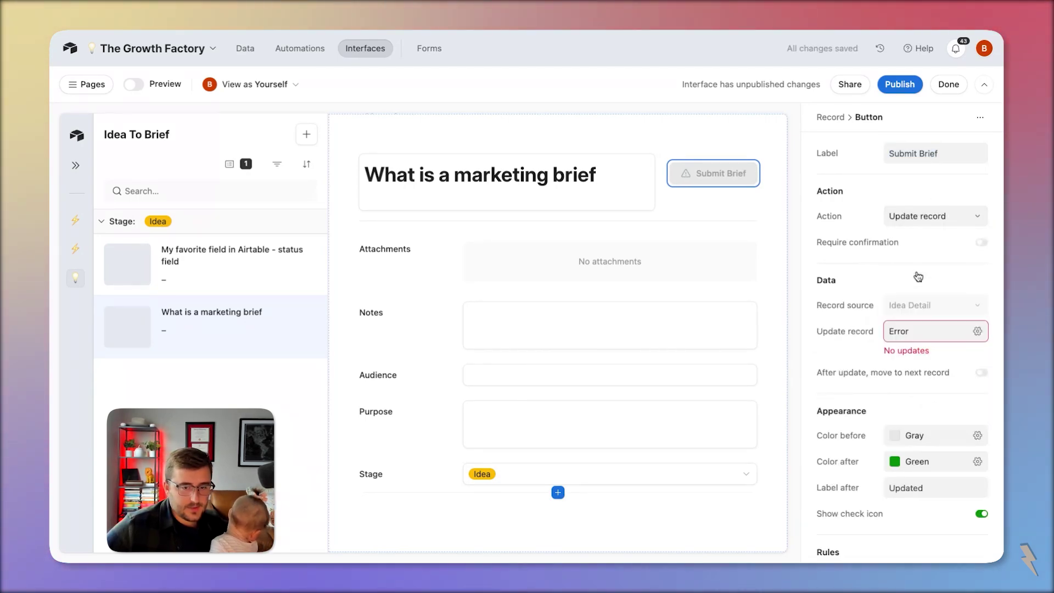
pyautogui.click(920, 331)
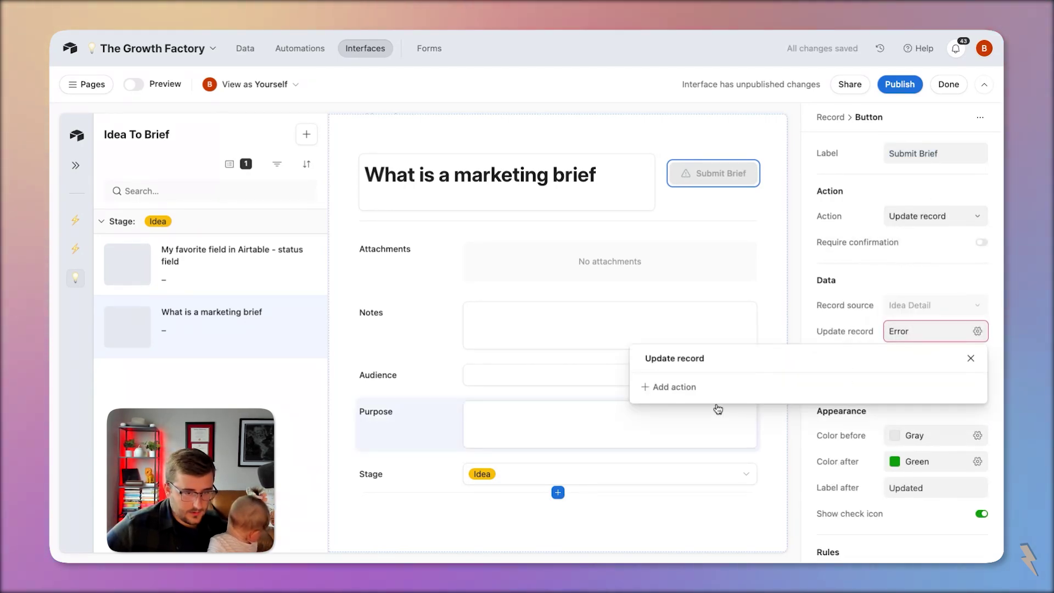
pyautogui.click(671, 387)
pyautogui.click(742, 397)
pyautogui.write('stat')
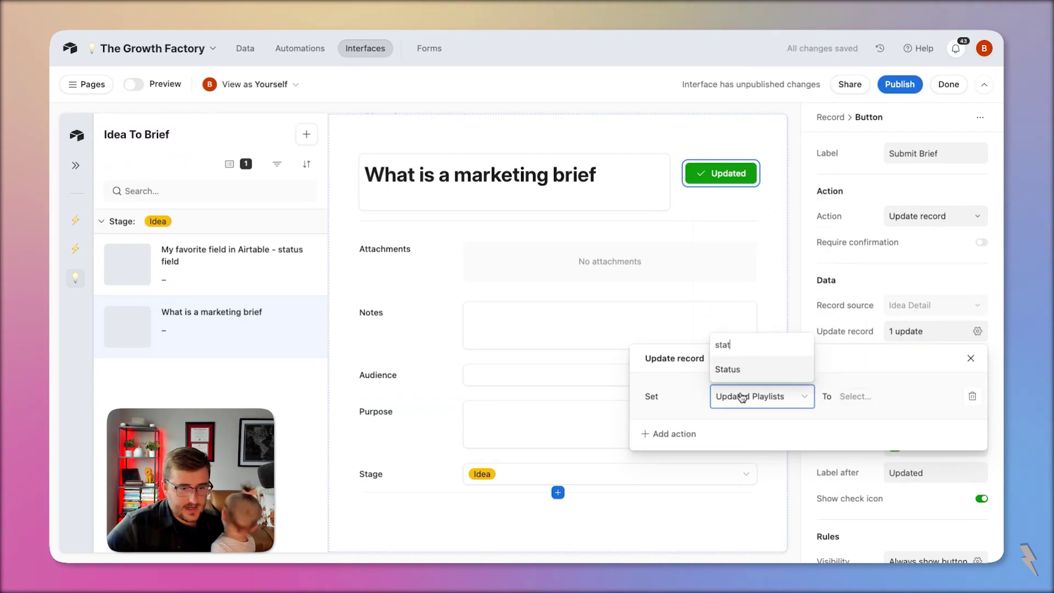
pyautogui.press('Return')
pyautogui.click(851, 397)
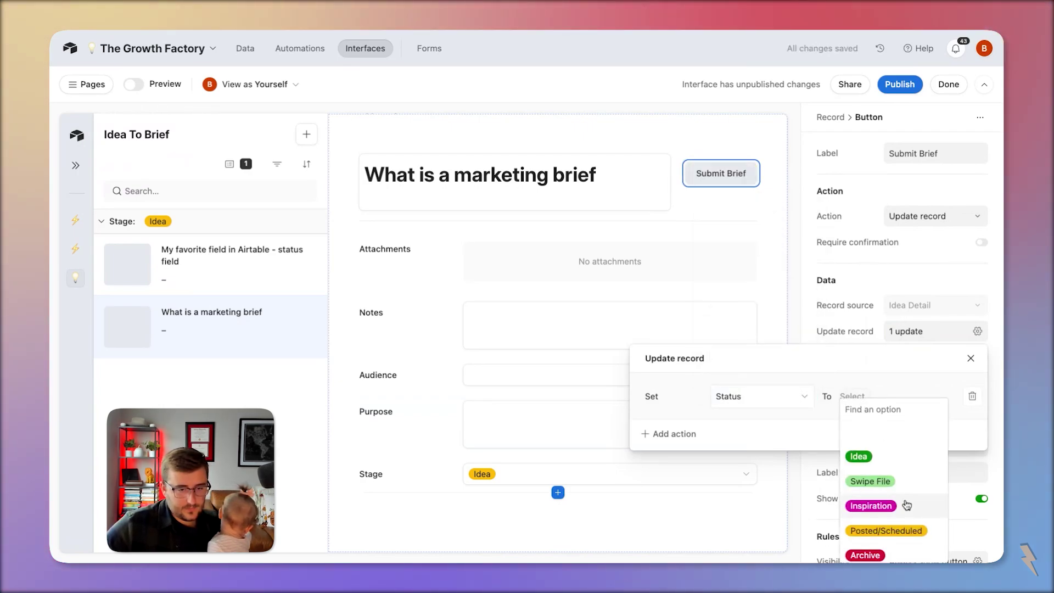
# Configure the button's record update to set the Stage field to Brief, and close the update settings.
pyautogui.click(761, 402)
pyautogui.write('stage')
pyautogui.press('Return')
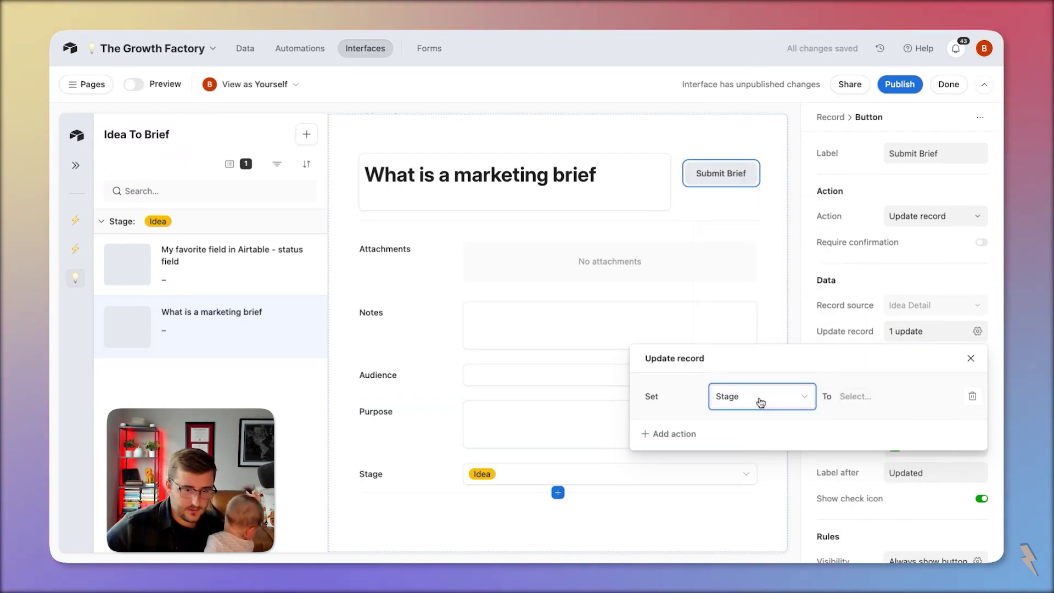
pyautogui.click(860, 405)
pyautogui.click(896, 496)
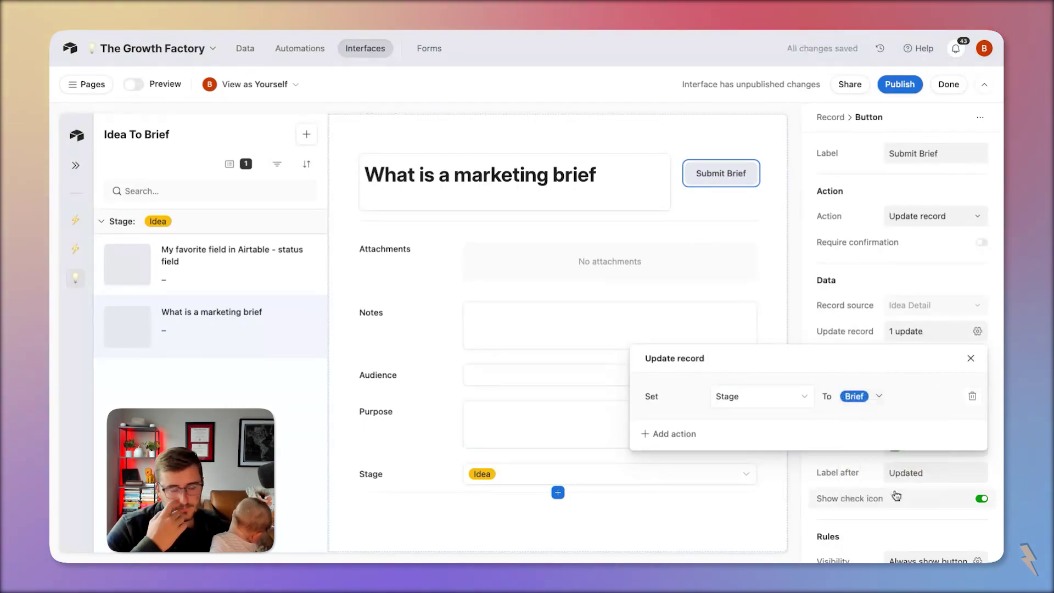
pyautogui.click(848, 335)
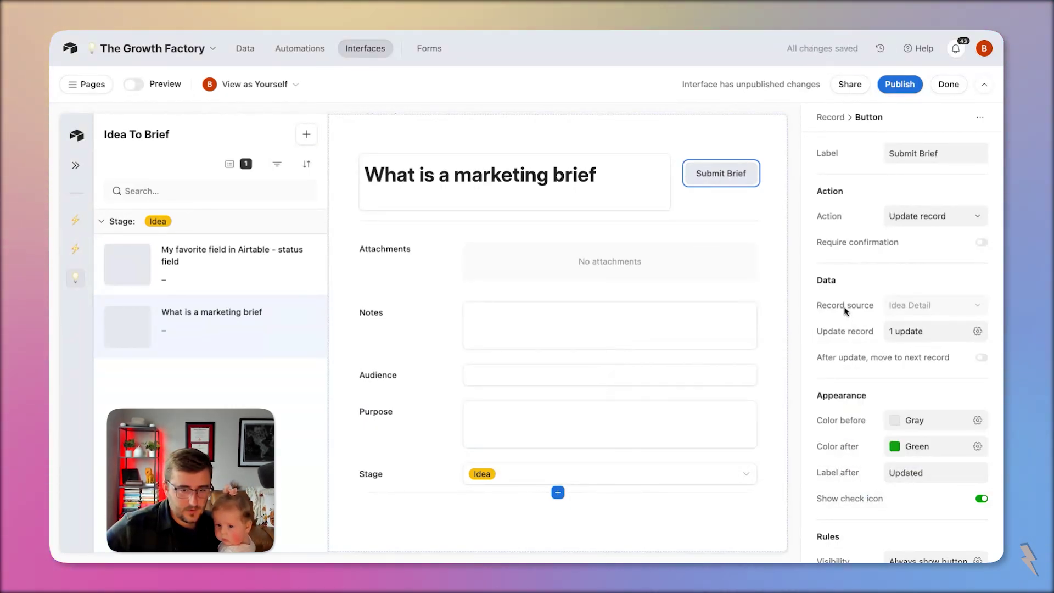
# Set the Submit Brief button's color before the update to Blue and enable moving to the next record after the update.
pyautogui.click(925, 421)
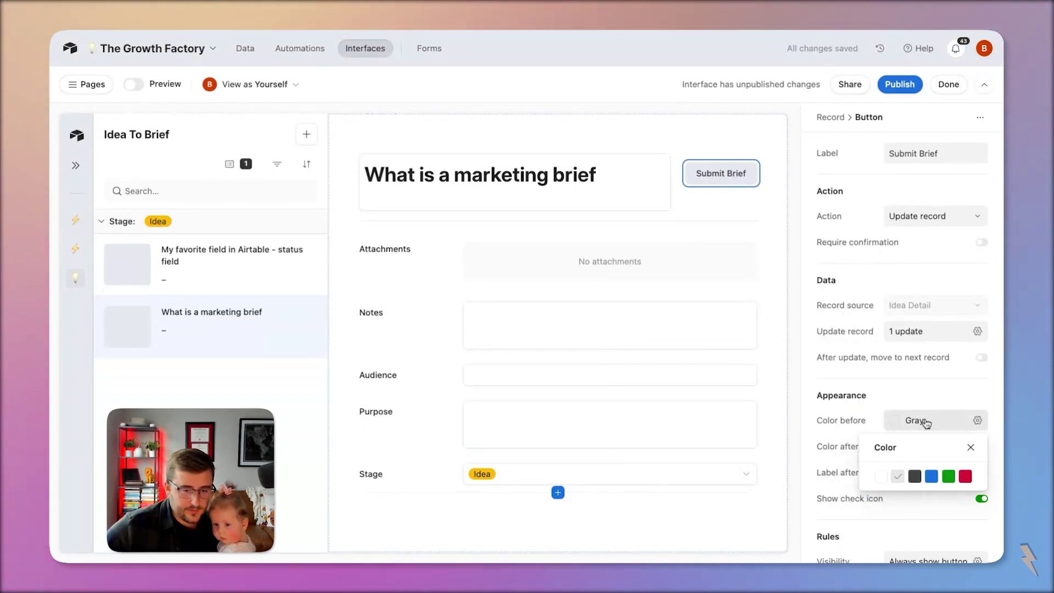
pyautogui.click(929, 482)
pyautogui.click(854, 368)
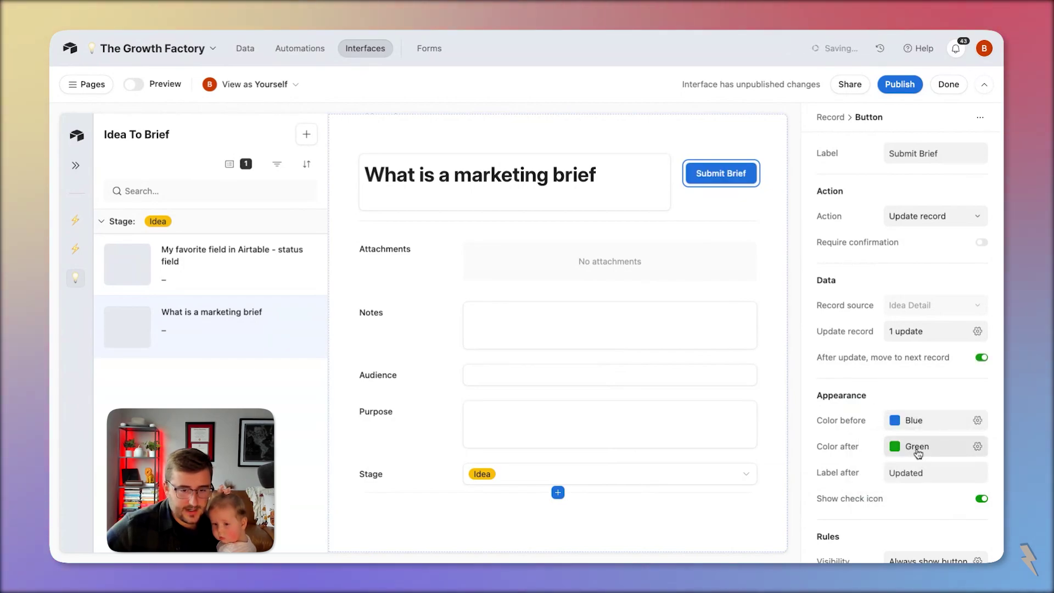
# Set the Submit Brief button's label after the update to "Brief Submitted".
pyautogui.click(921, 471)
pyautogui.write('Bre')
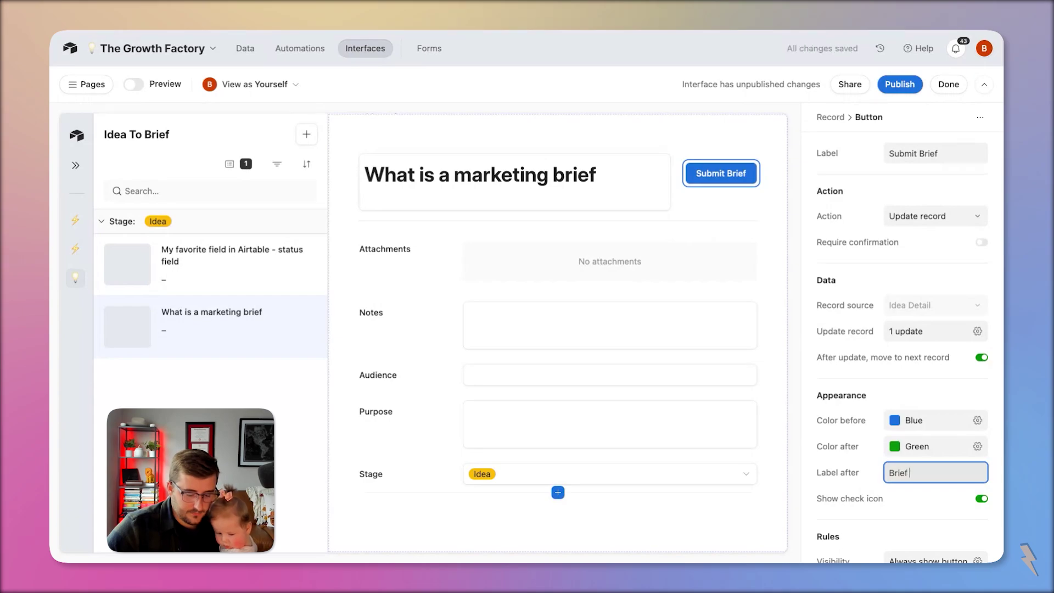
pyautogui.write('ief Submitted')
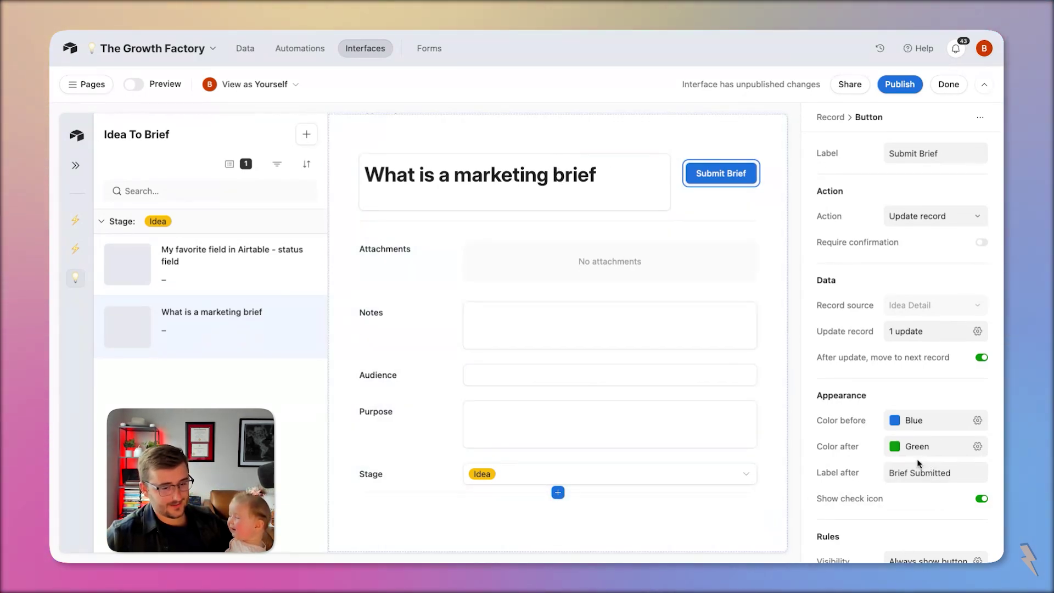
# Add a visibility condition to the Submit Brief button requiring that Purpose is not empty.
pyautogui.scroll(-1, 848, 493)
pyautogui.click(955, 542)
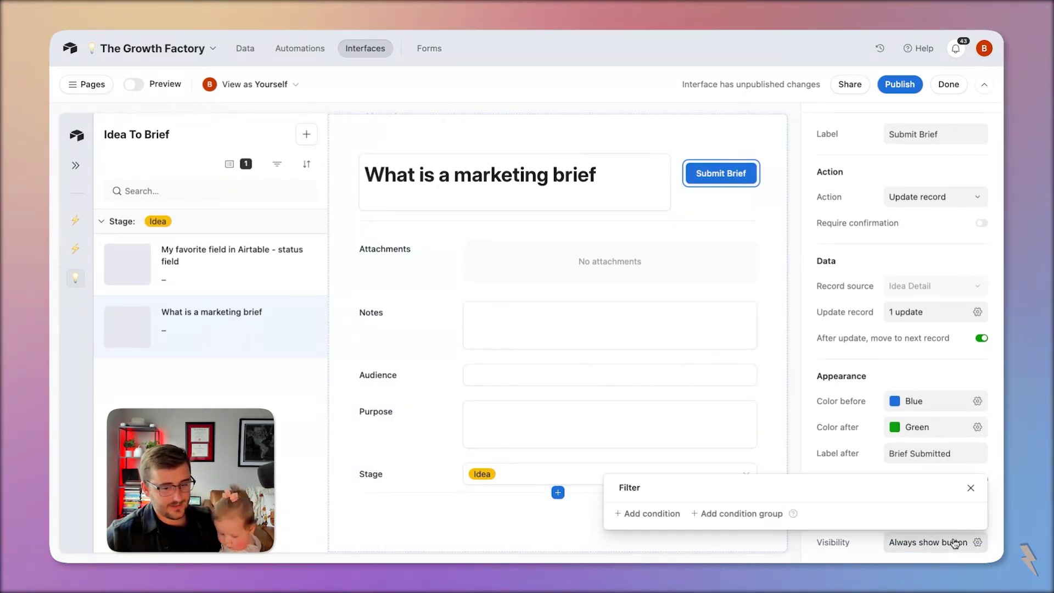
pyautogui.click(650, 514)
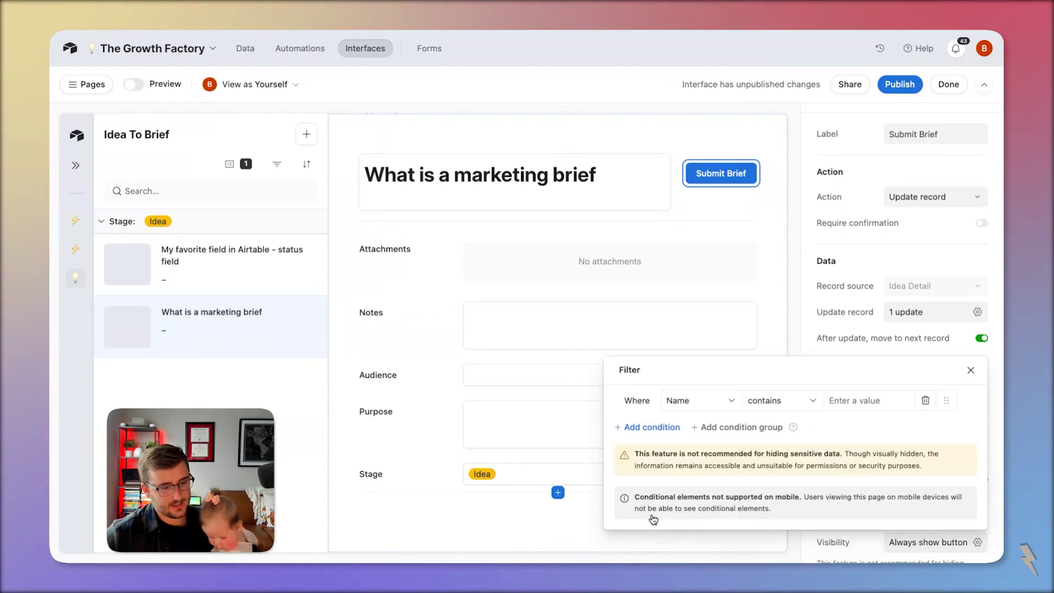
pyautogui.click(708, 401)
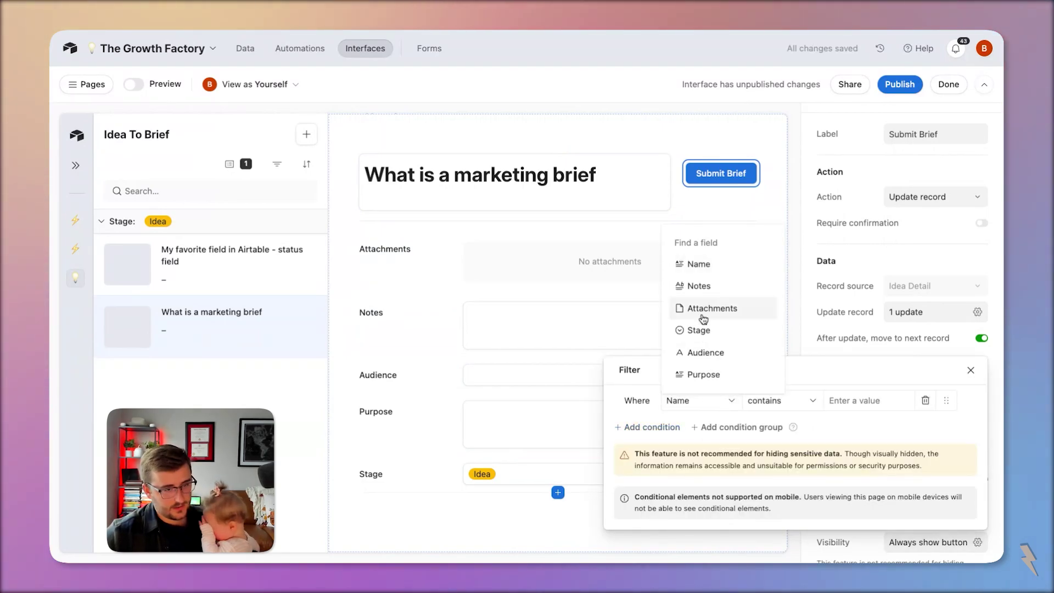
pyautogui.click(729, 376)
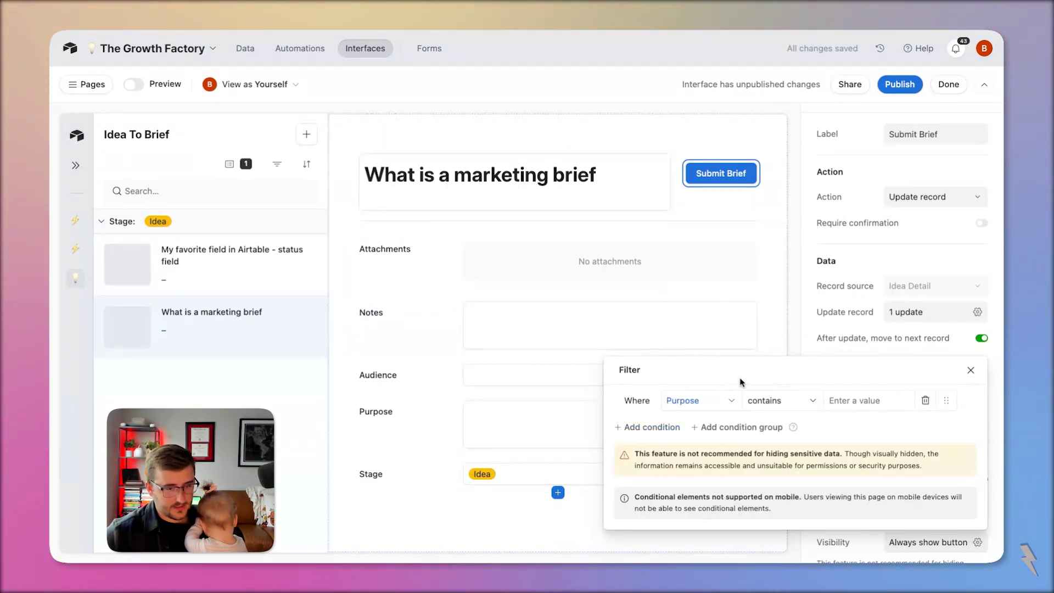
pyautogui.click(768, 400)
pyautogui.click(767, 374)
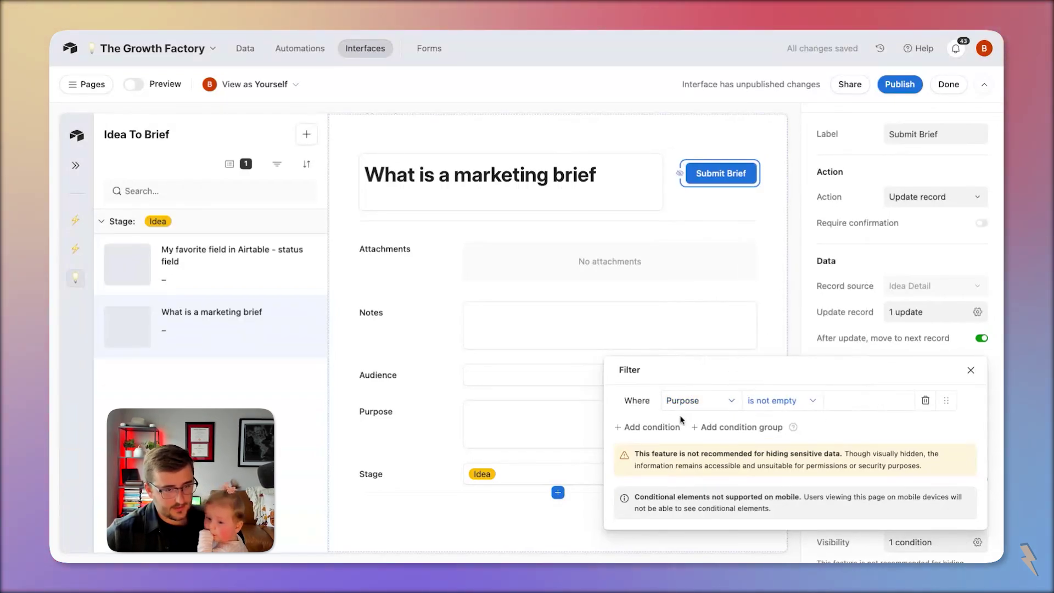
# Add two more visibility conditions to the button requiring that Audience is not empty and Name is not empty.
pyautogui.click(657, 428)
pyautogui.click(698, 405)
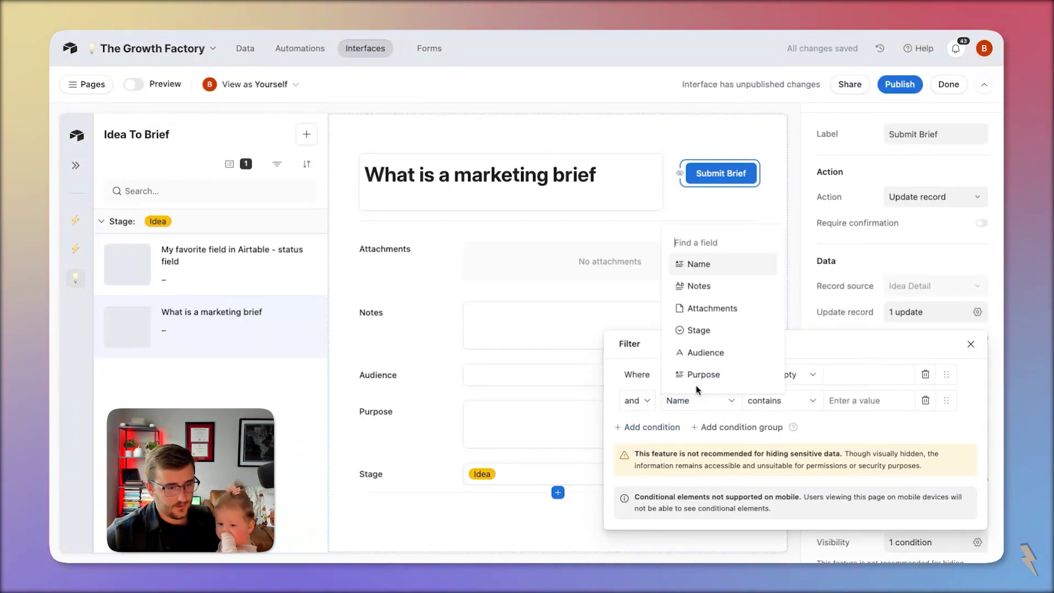
pyautogui.click(708, 351)
pyautogui.click(763, 406)
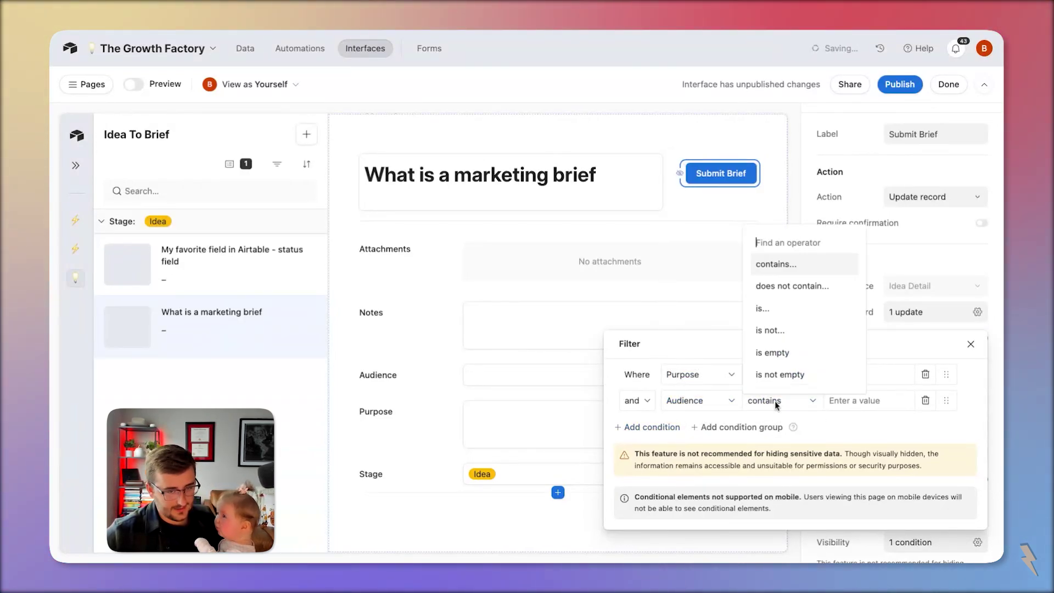
pyautogui.click(775, 369)
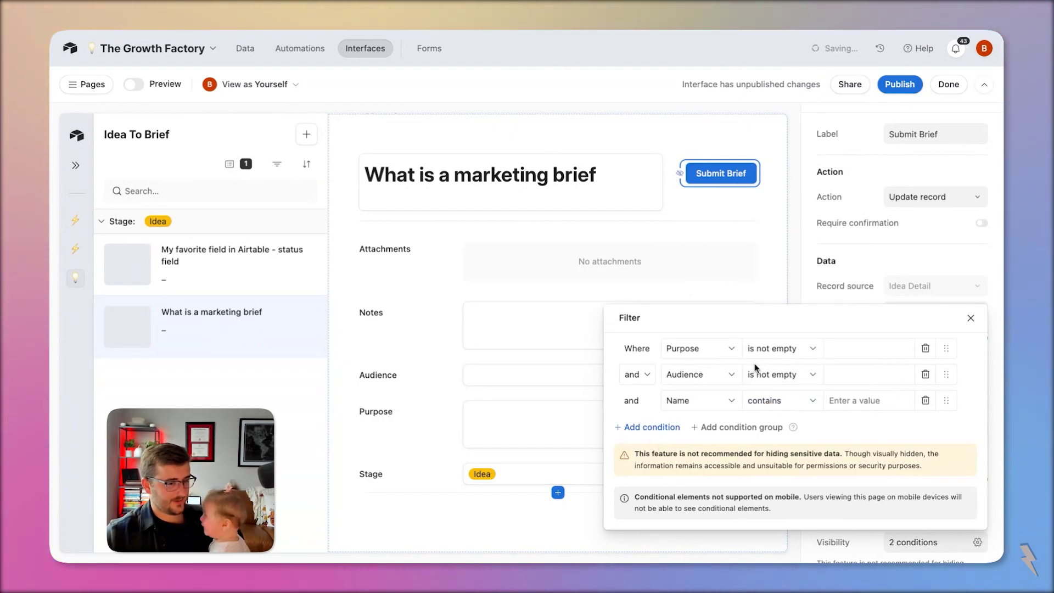
pyautogui.click(774, 400)
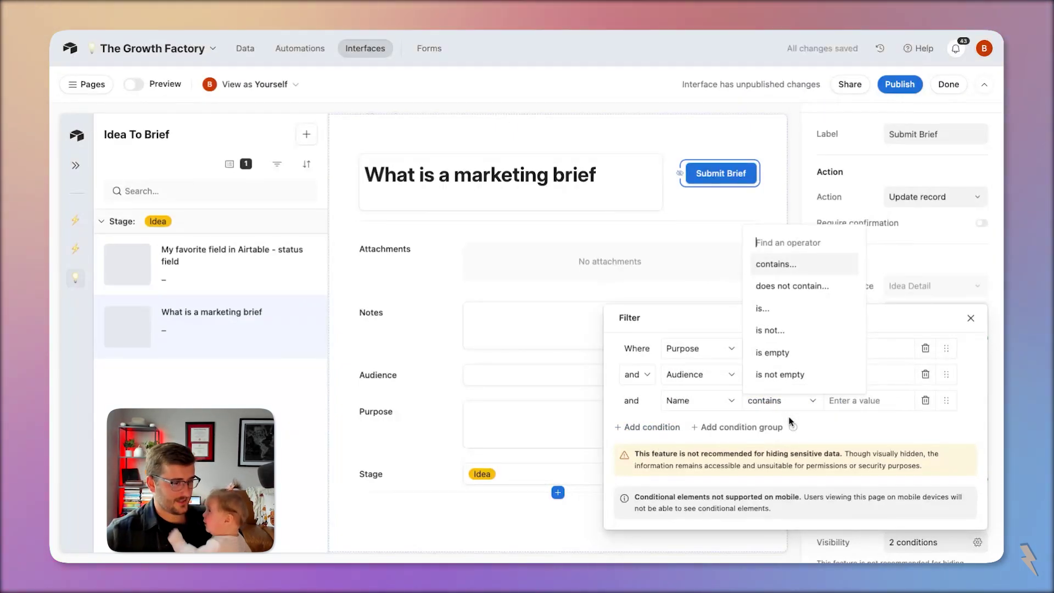
pyautogui.click(779, 374)
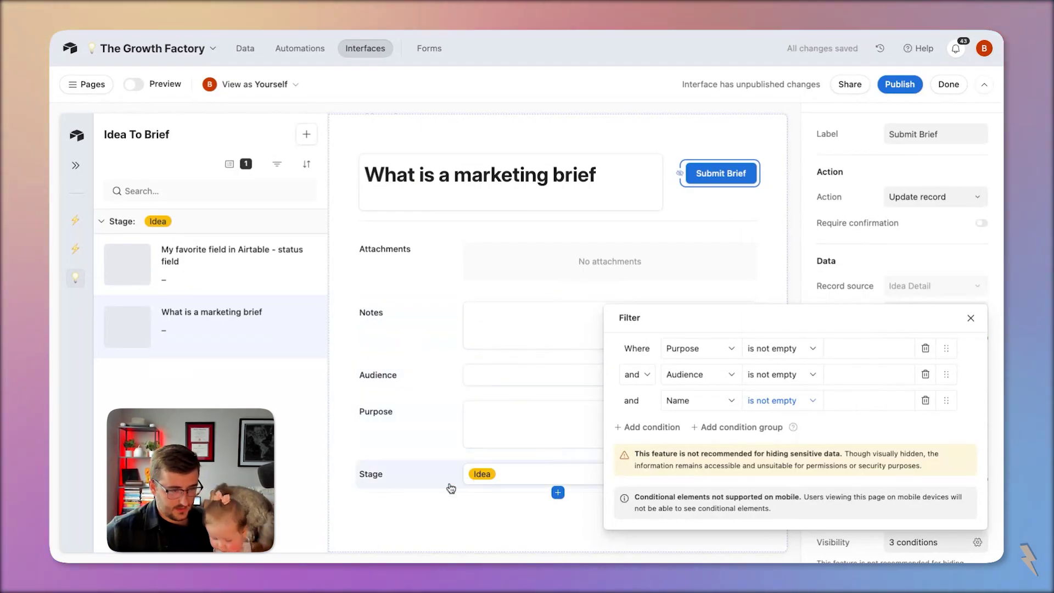
# Make the Stage field view-only, publish the interface and dismiss the offer to share it.
pyautogui.click(431, 478)
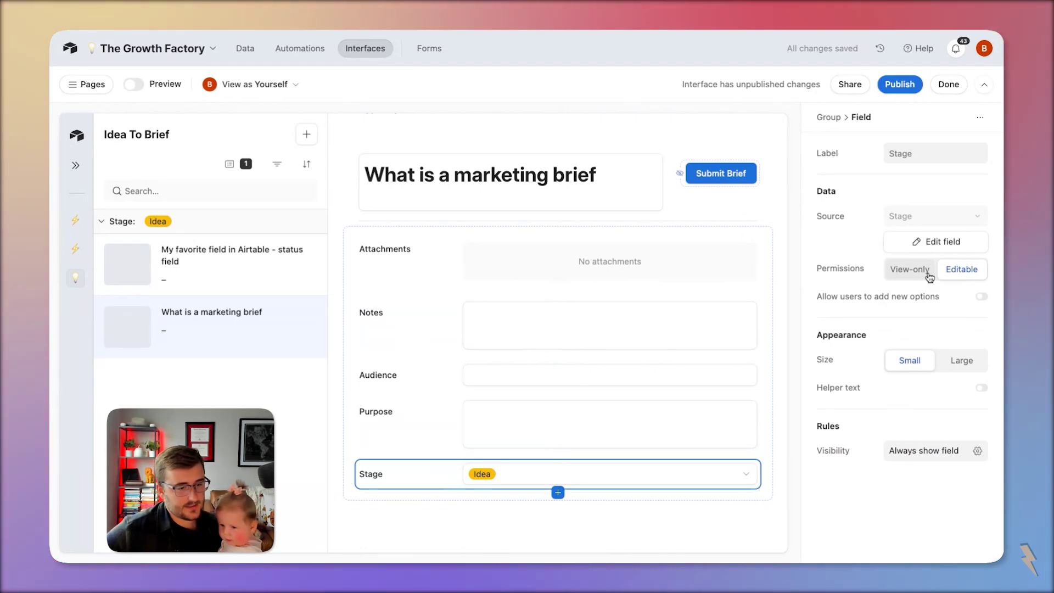
pyautogui.click(899, 84)
pyautogui.click(649, 414)
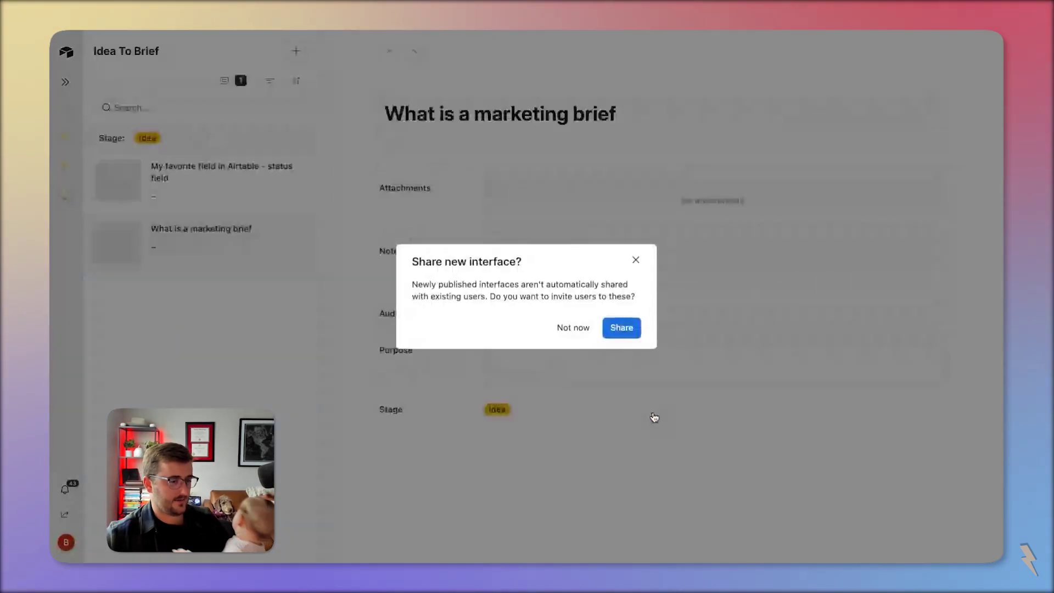
pyautogui.click(635, 260)
# In the status field idea, set Audience to "Airtable Users" and Purpose to "Bring humanity to Airtable. Not just columns and rows".
pyautogui.click(236, 179)
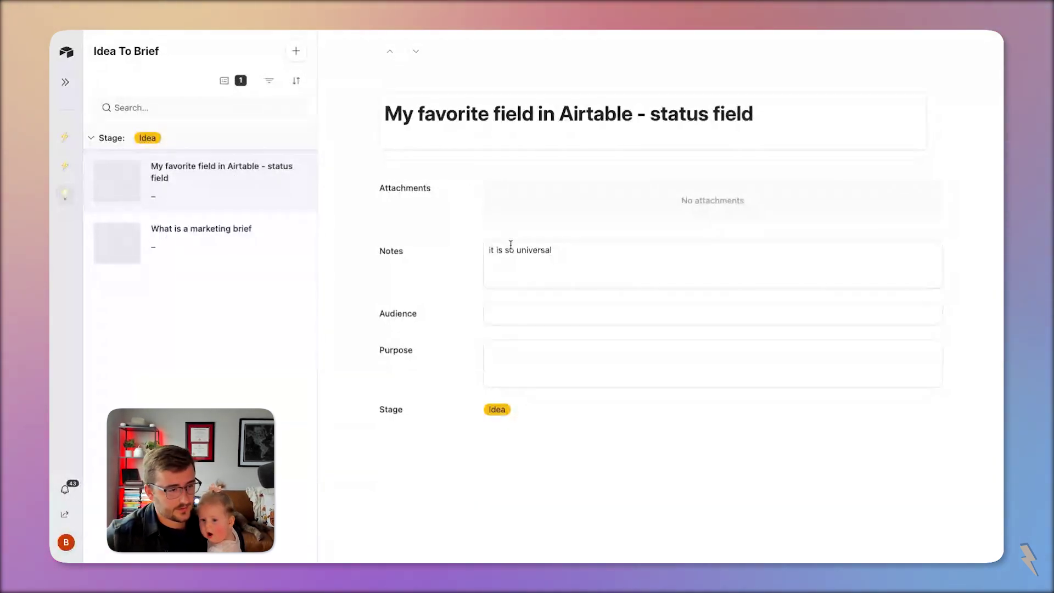
pyautogui.click(524, 304)
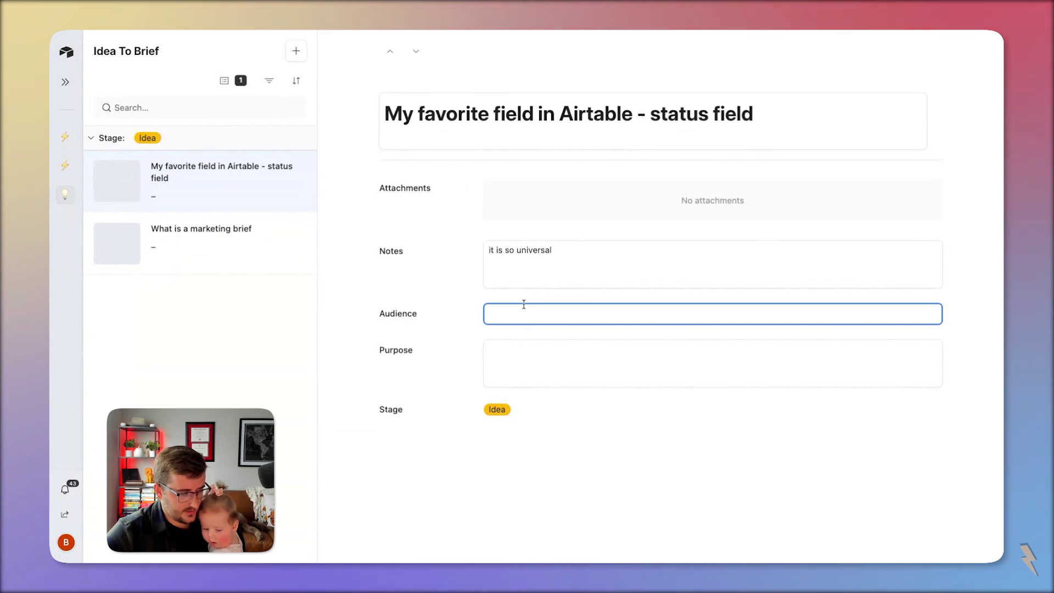
pyautogui.write('Airtab')
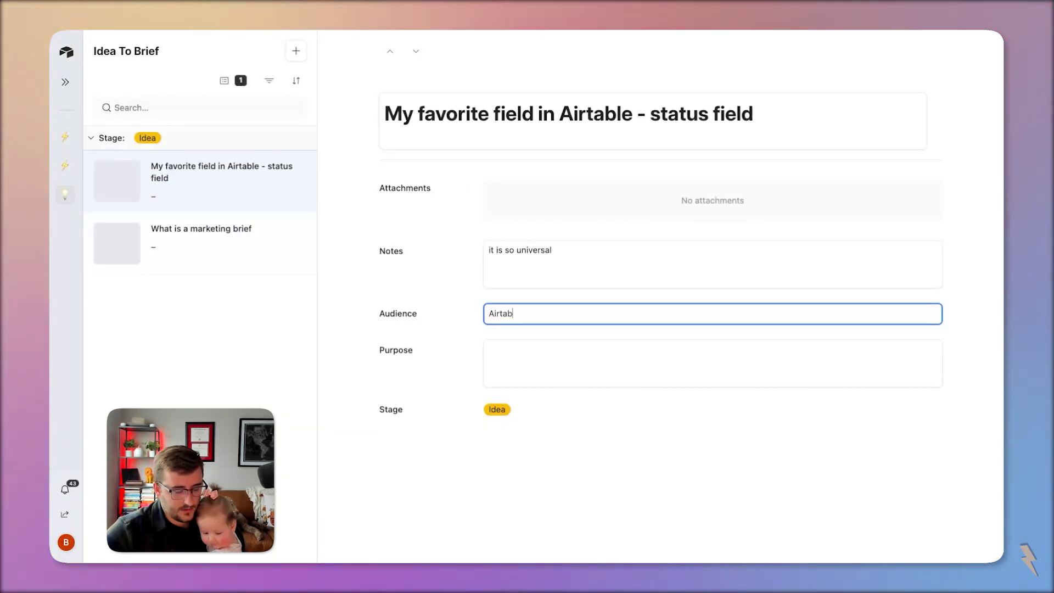
pyautogui.write('le Users')
pyautogui.click(544, 352)
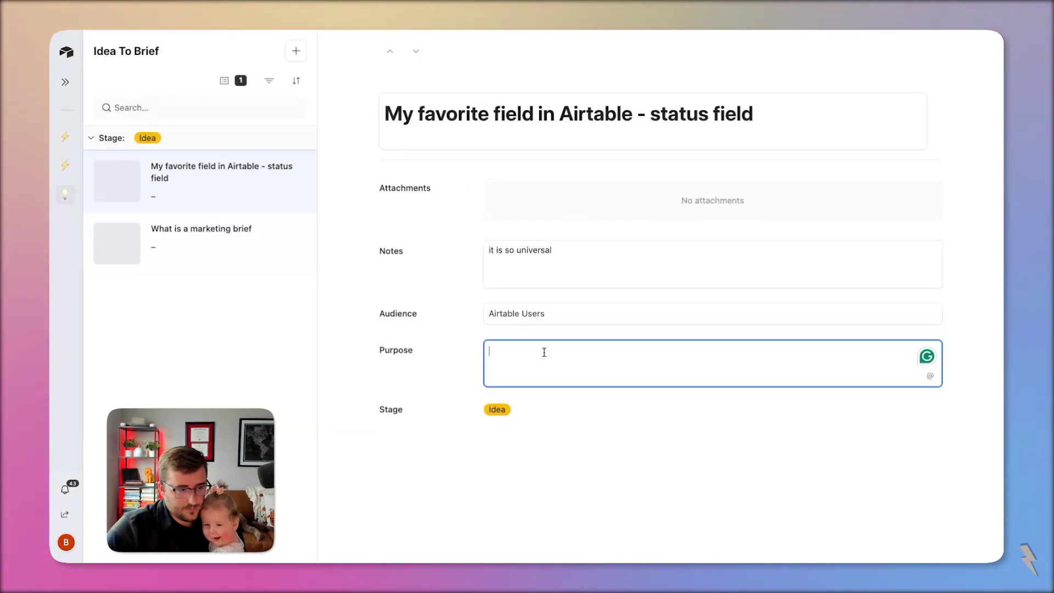
pyautogui.write('Bri')
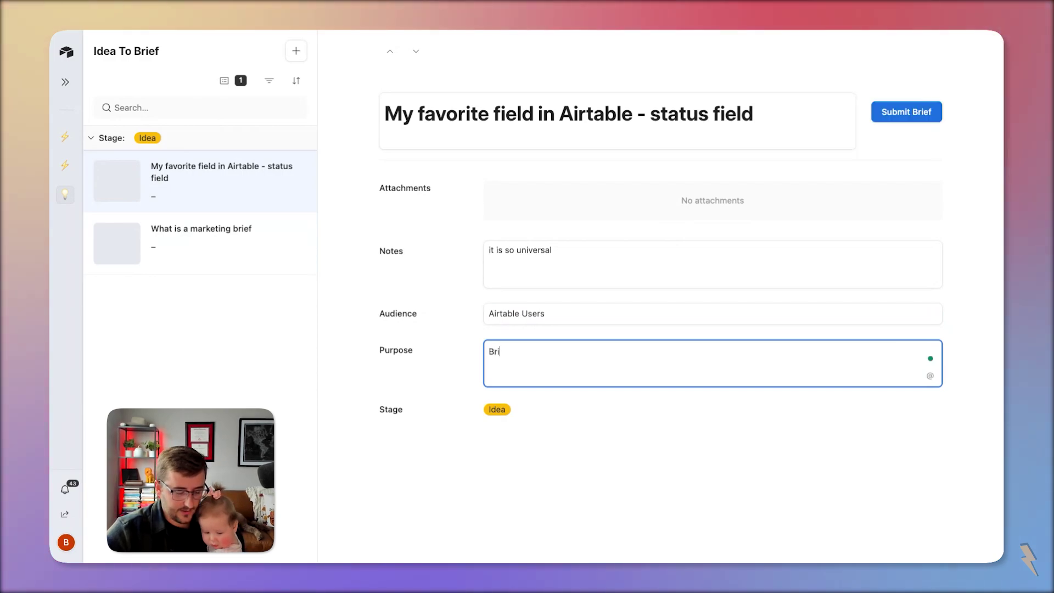
pyautogui.write('ng human')
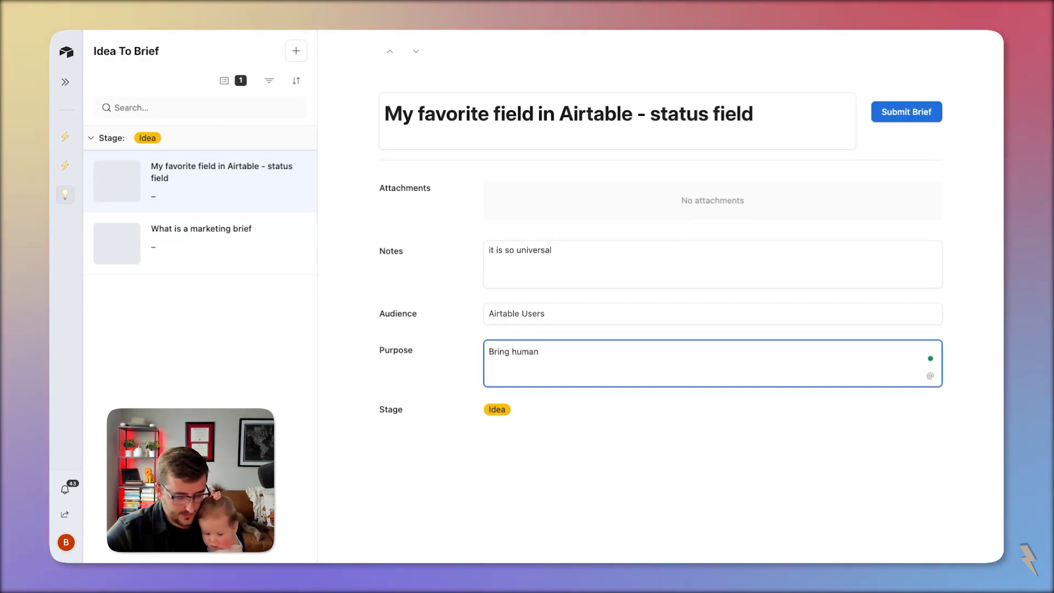
pyautogui.write('ity to A')
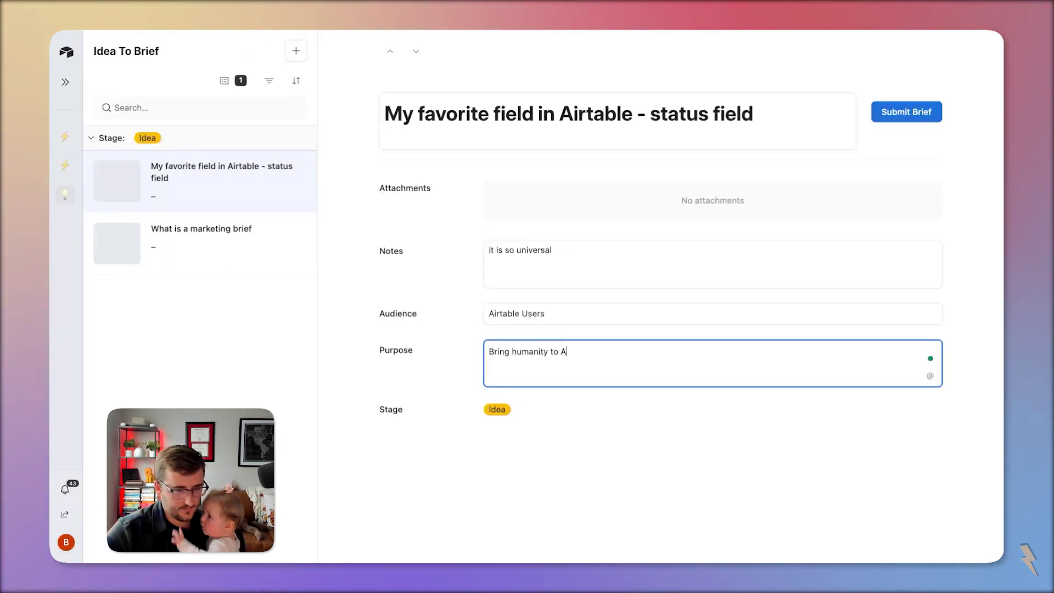
pyautogui.write('irtable. Not j')
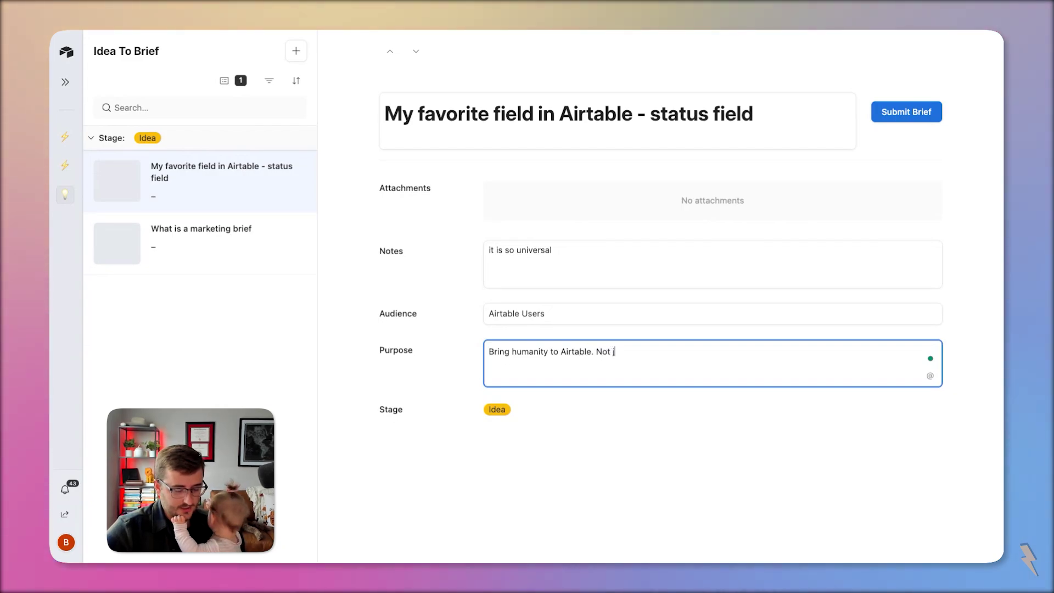
pyautogui.write('ust columns and rows')
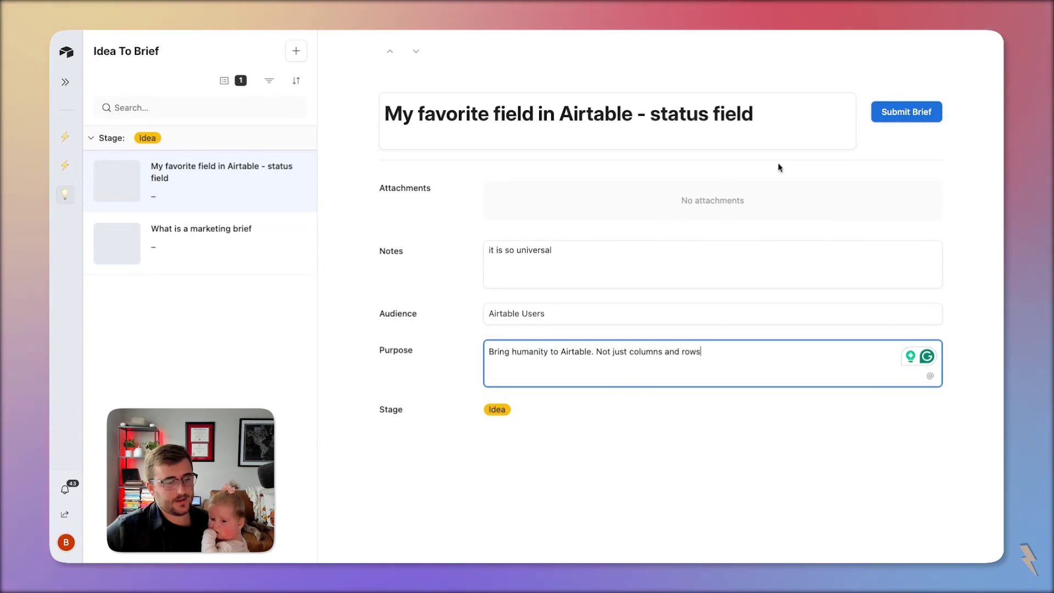
# Test the Submit Brief button's visibility by clearing the idea's Audience and re-entering "Airtable Users".
pyautogui.click(567, 313)
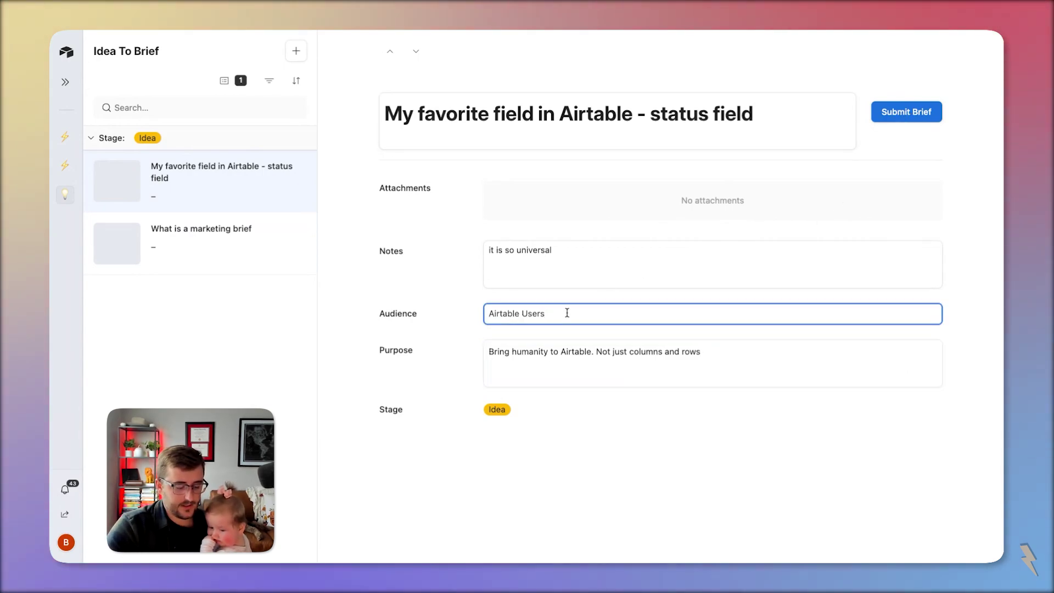
pyautogui.tripleClick(567, 313)
pyautogui.press('BackSpace')
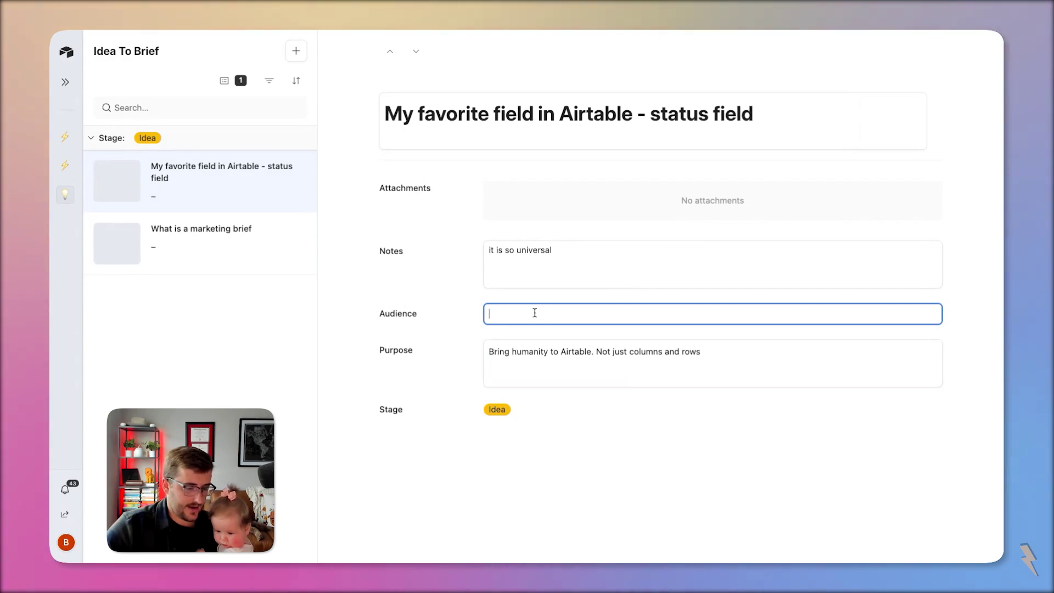
pyautogui.write('Airtable Users')
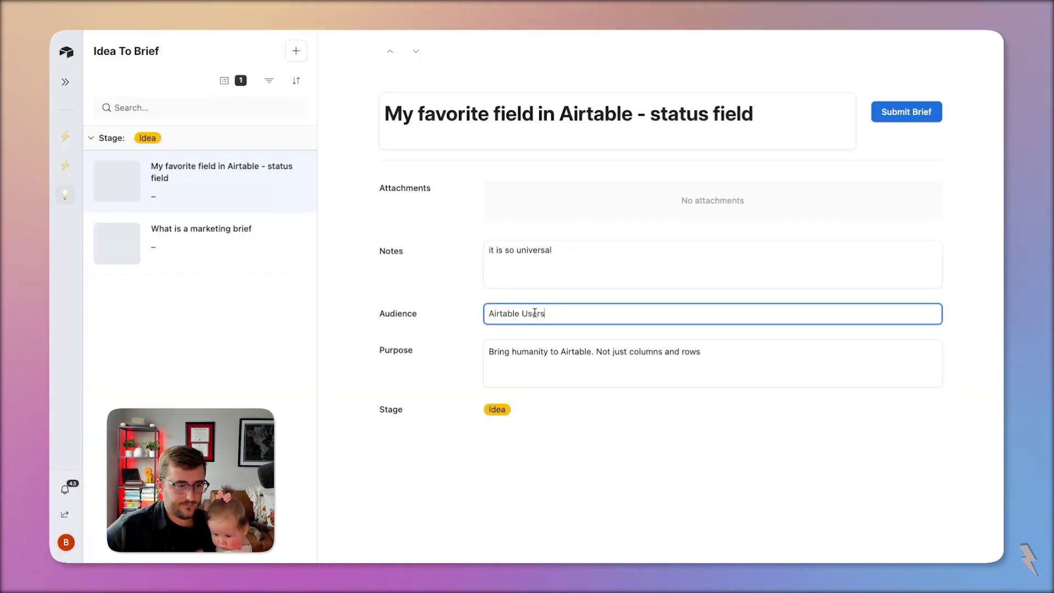
pyautogui.click(457, 277)
# Reopen The Growth Factory interface for editing from the published page.
pyautogui.click(65, 137)
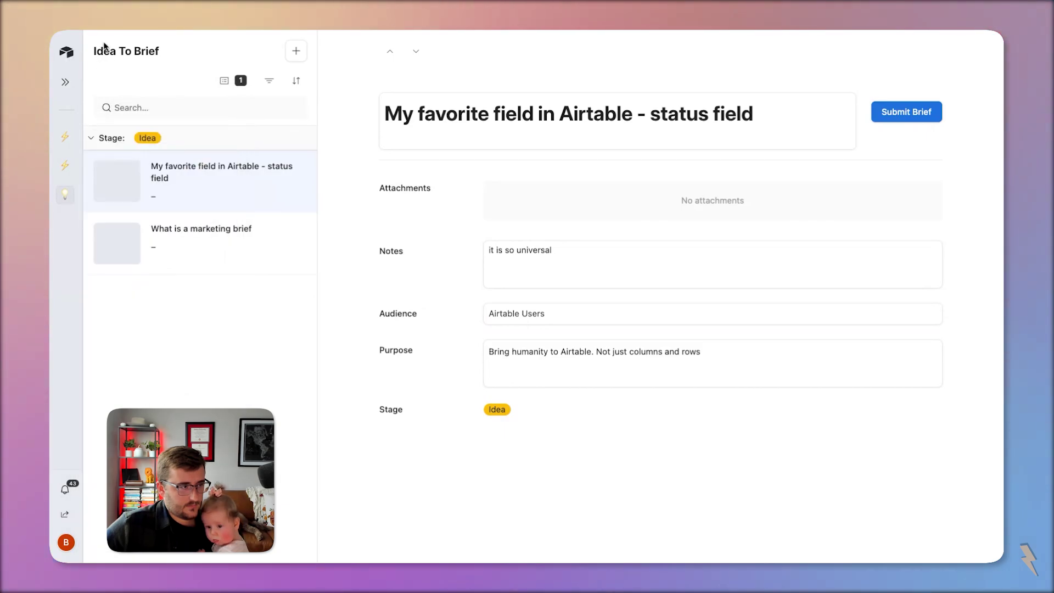
pyautogui.moveTo(64, 92)
pyautogui.click(132, 62)
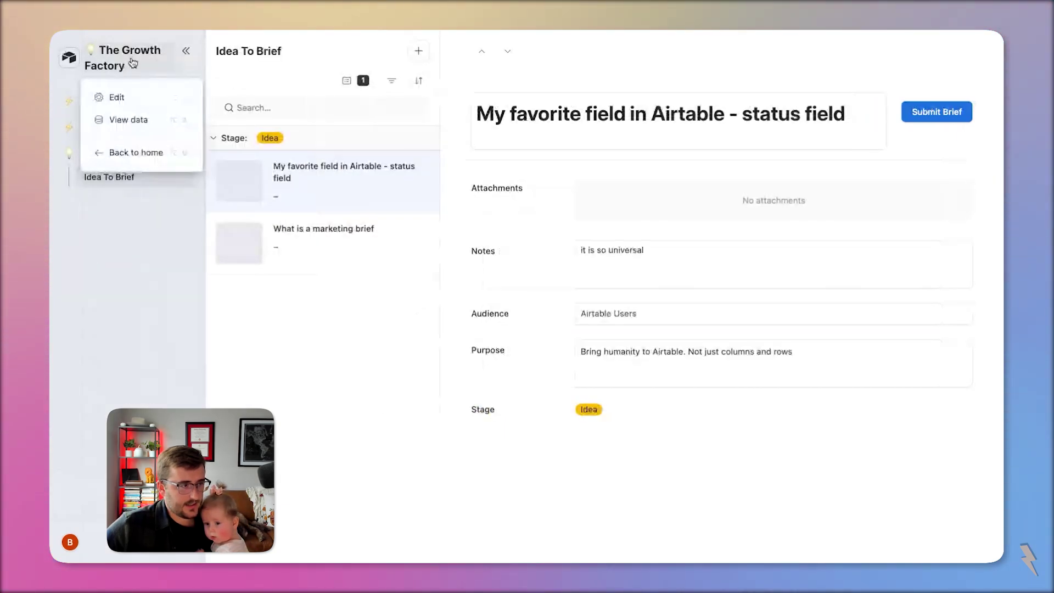
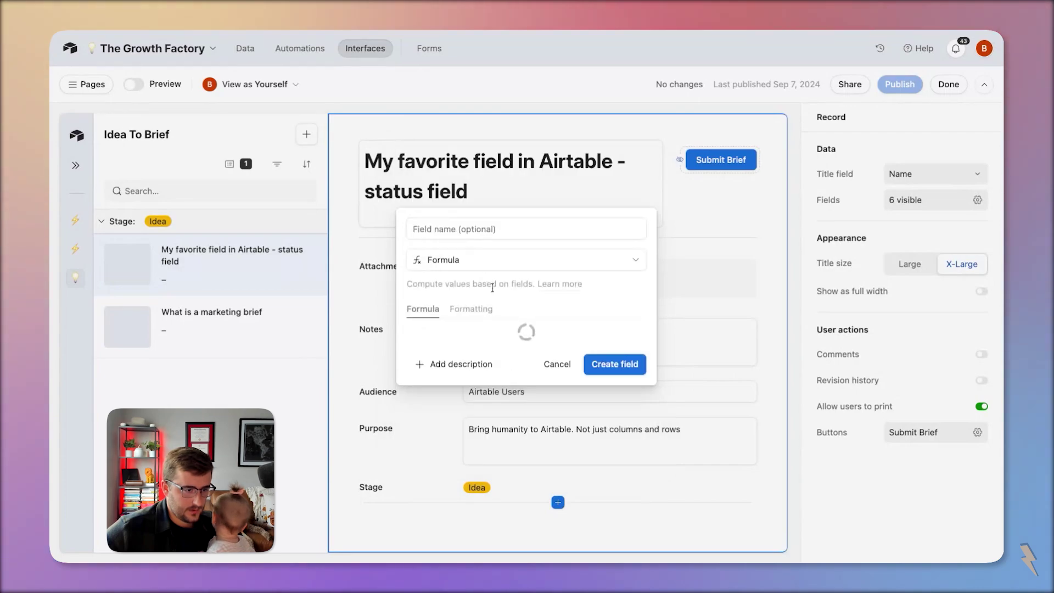
# Start a CONCATENATE formula containing an IF check on Purpose, with empty text for both the true and false results.
pyautogui.click(466, 309)
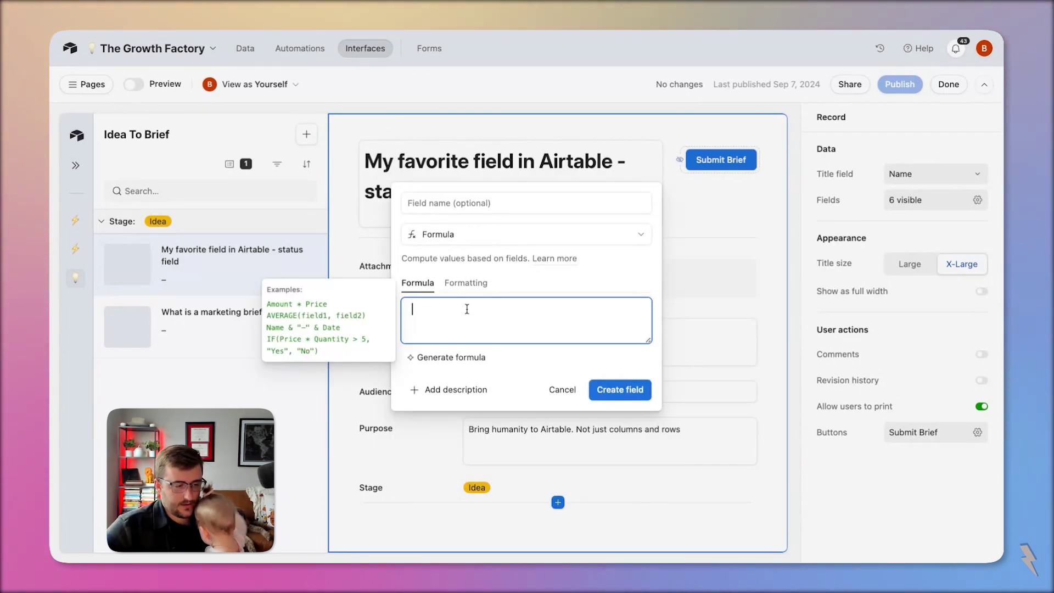
pyautogui.write('CONCATENATE(')
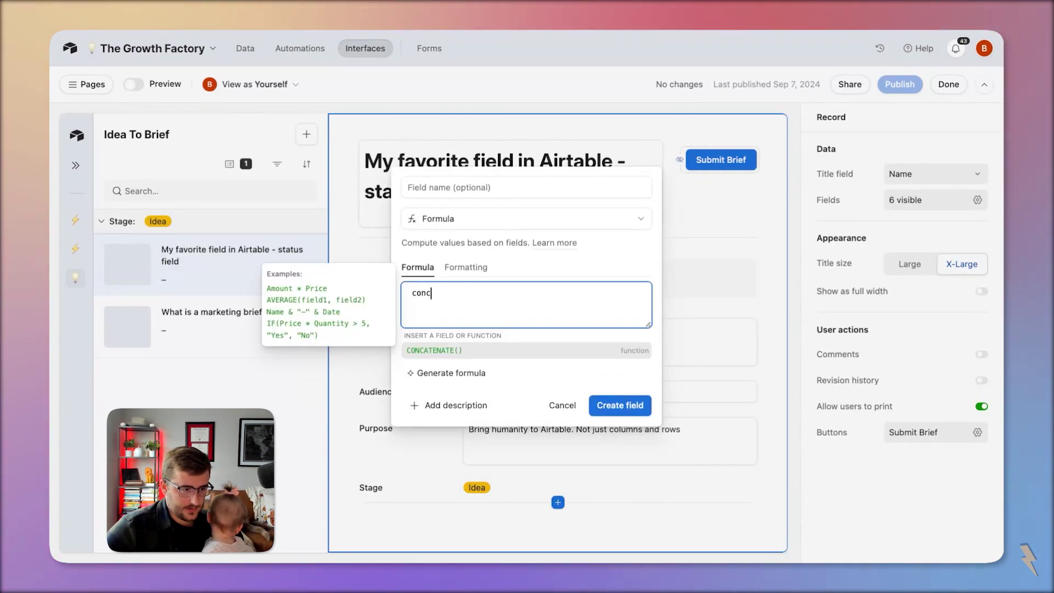
pyautogui.press('Return')
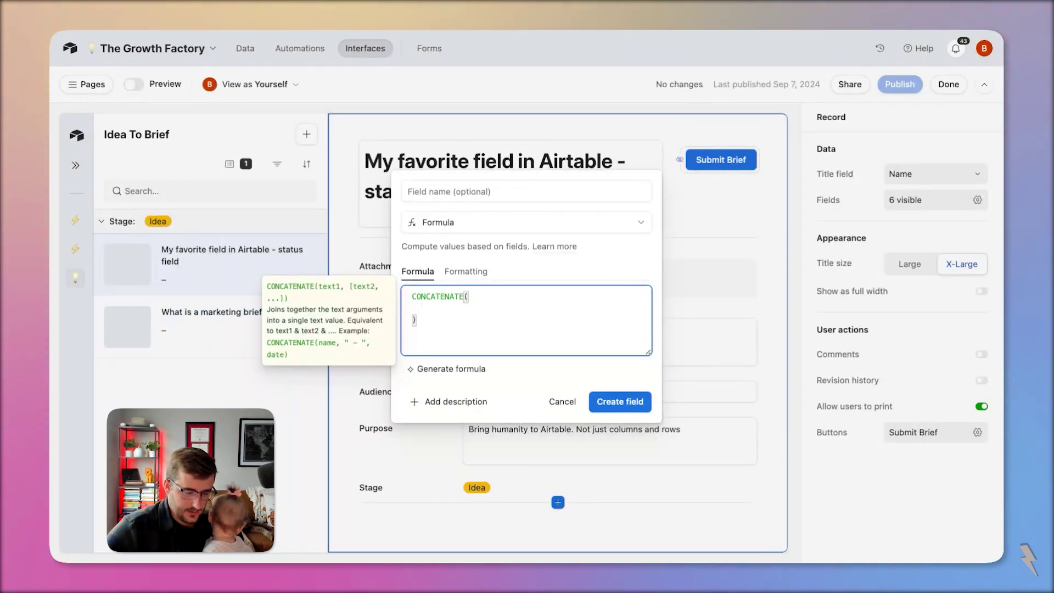
pyautogui.write('if(')
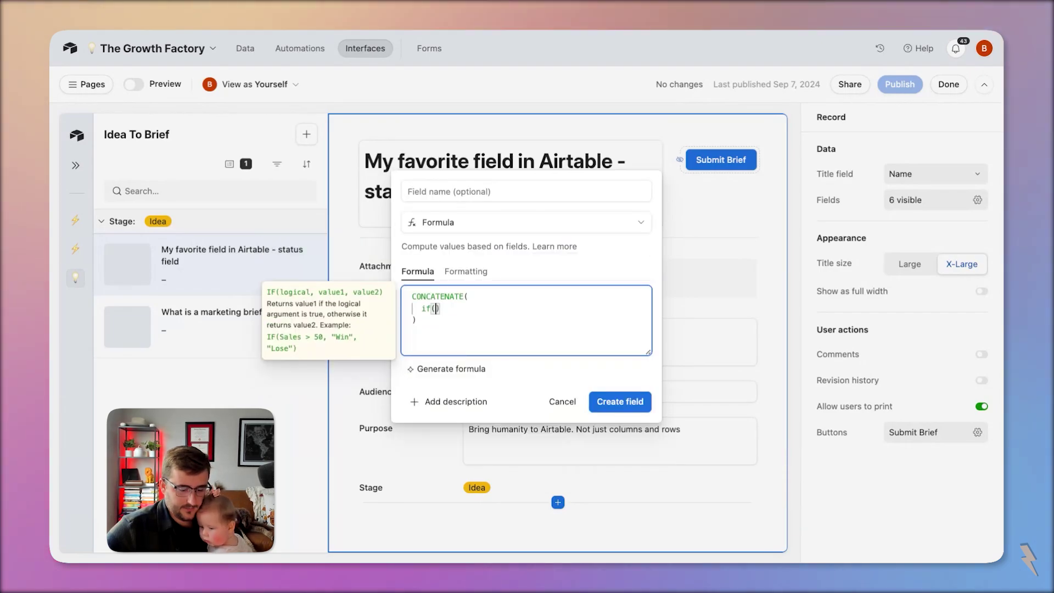
pyautogui.write('pur')
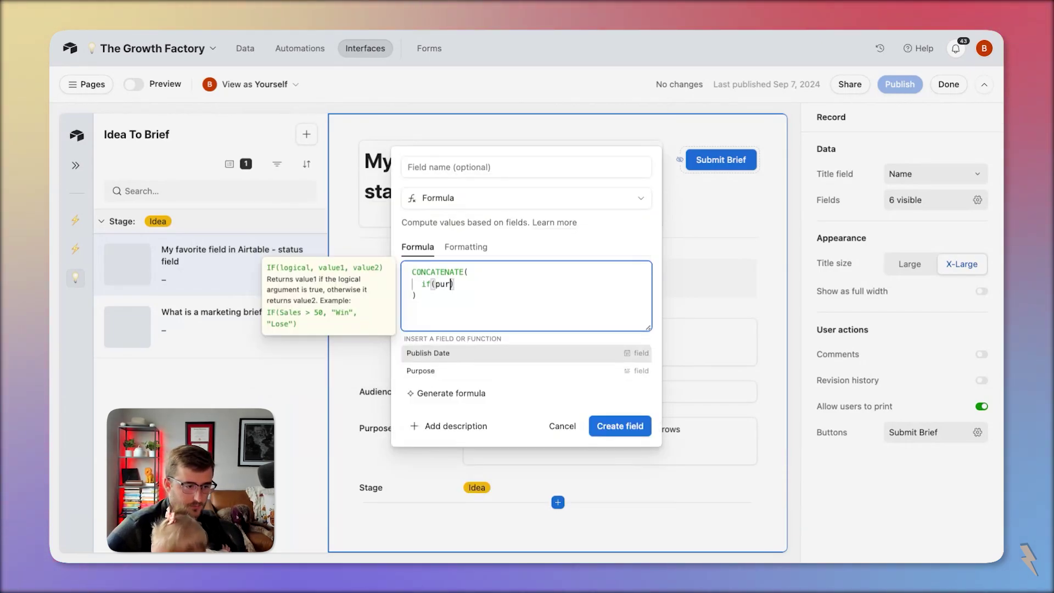
pyautogui.press('Tab')
pyautogui.write(',')
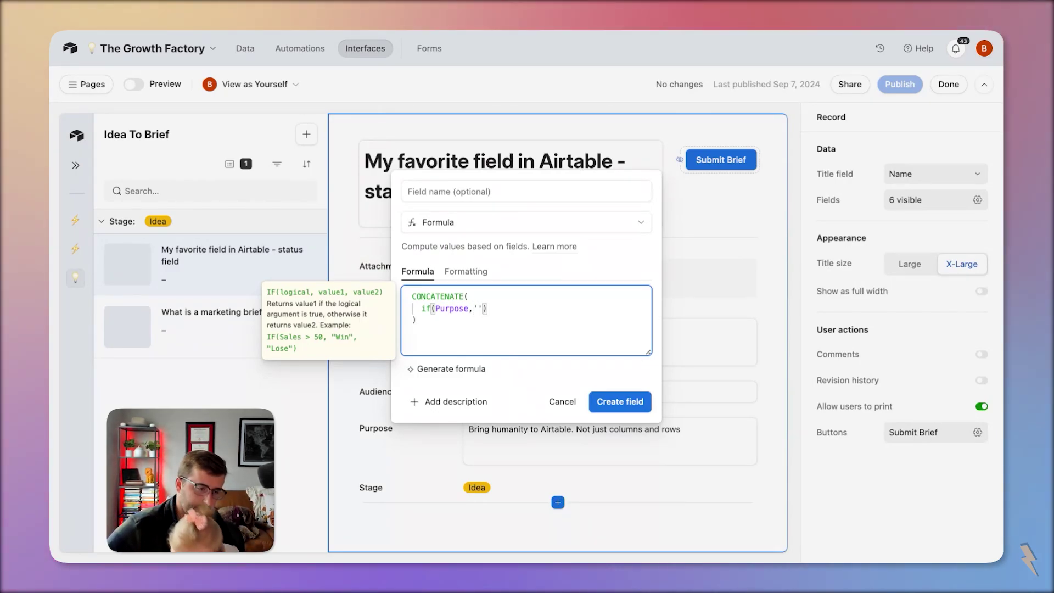
pyautogui.write("'','")
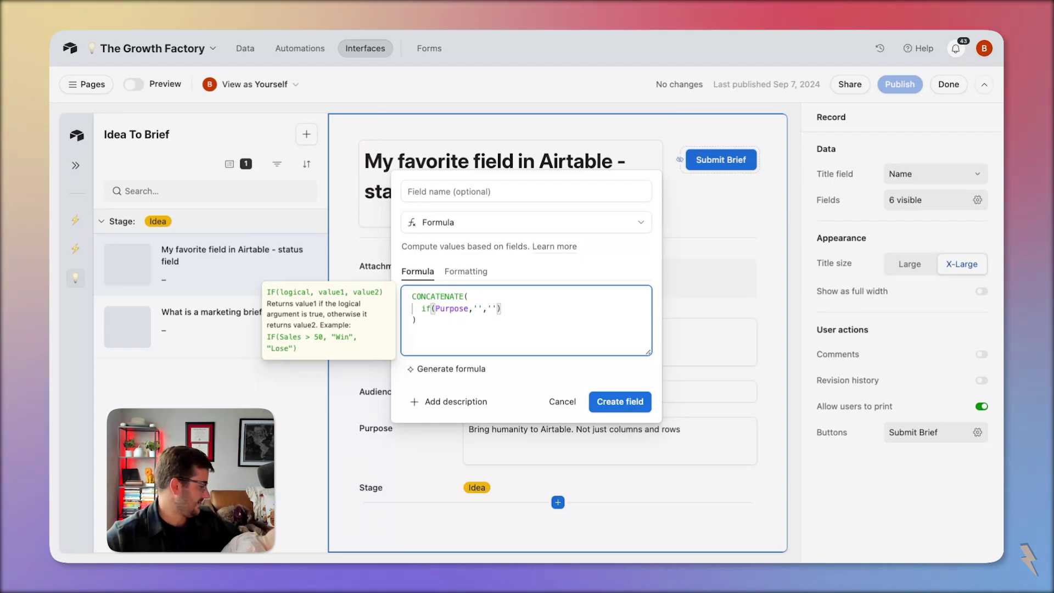
# Make the Purpose check's false result read "🔴 Purpose Empty".
pyautogui.write('🔴')
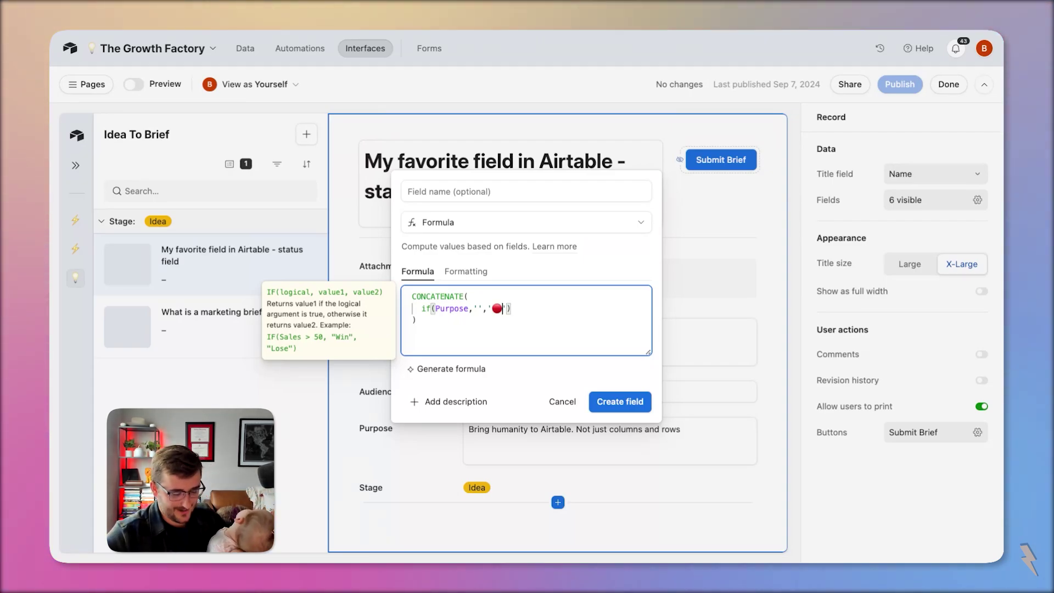
pyautogui.write('Our')
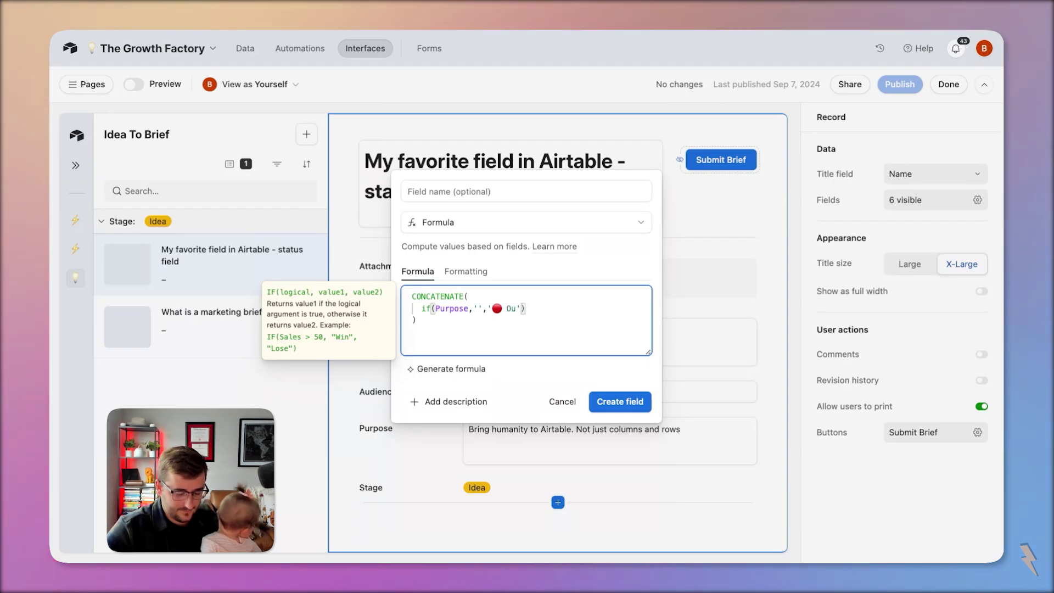
pyautogui.write('pose Empty')
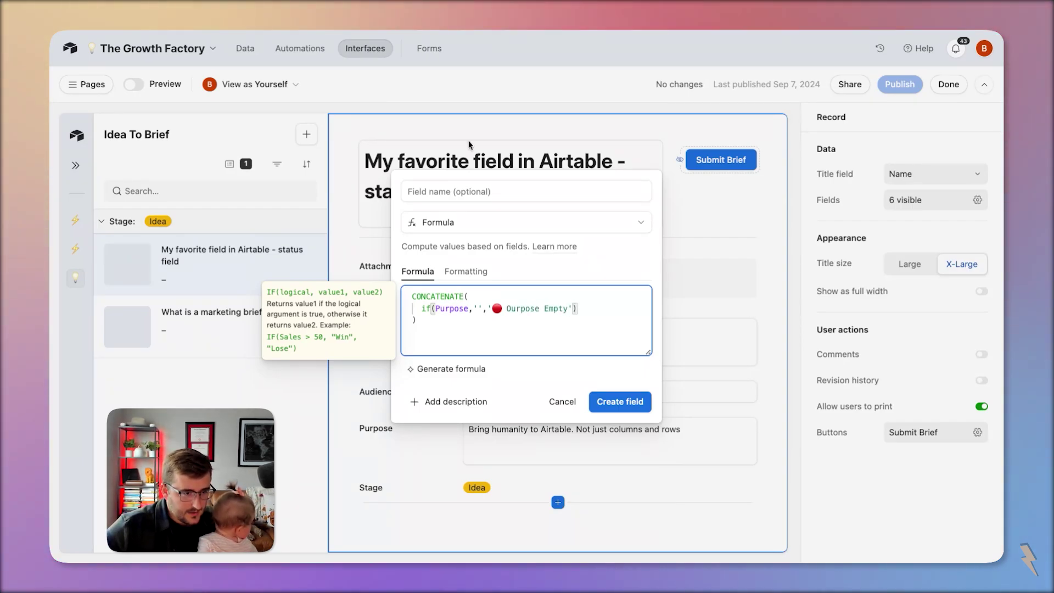
pyautogui.click(512, 308)
pyautogui.press('BackSpace')
pyautogui.write('P')
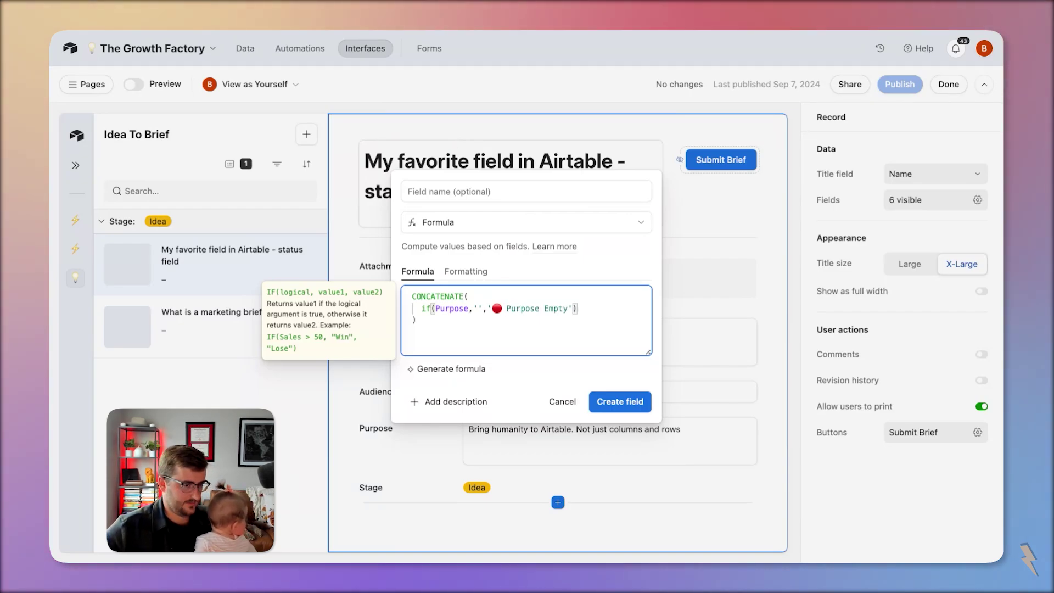
# Add a comma after the Purpose check and a \n line break at the end of its message.
pyautogui.click(583, 309)
pyautogui.write(',')
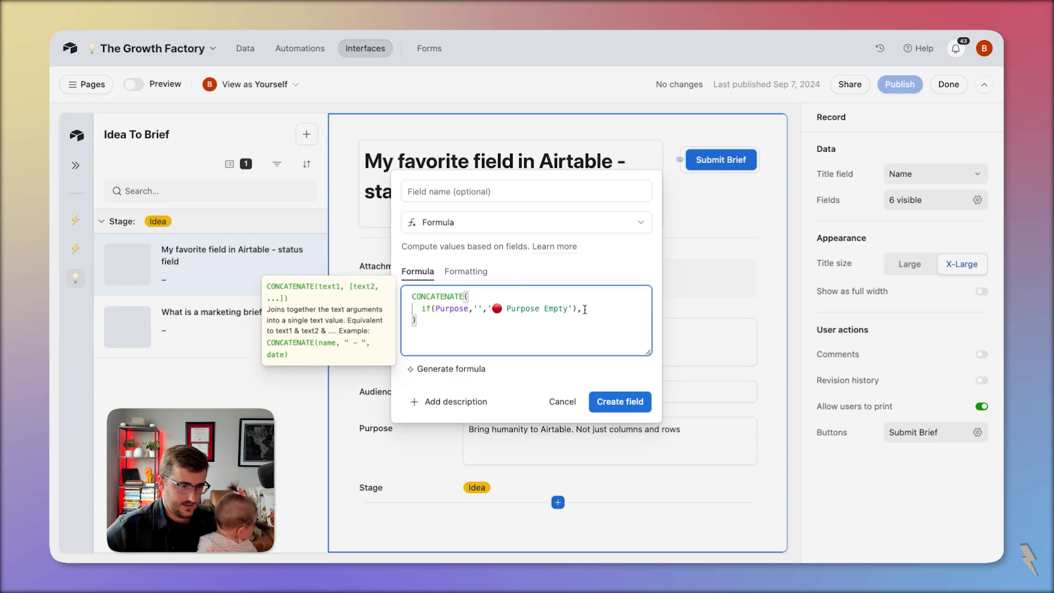
pyautogui.press('Left')
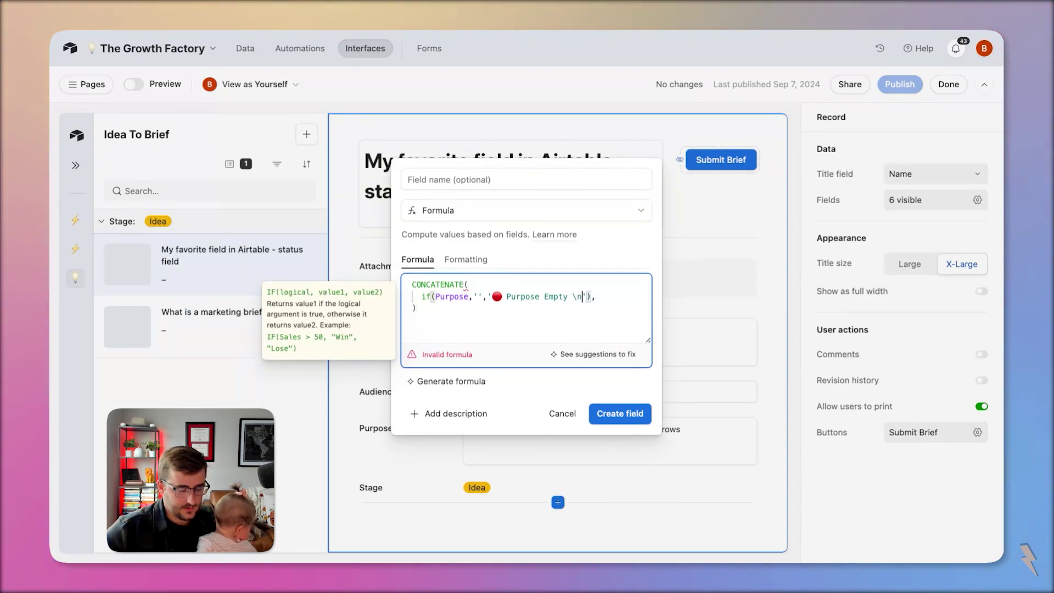
pyautogui.press('Left')
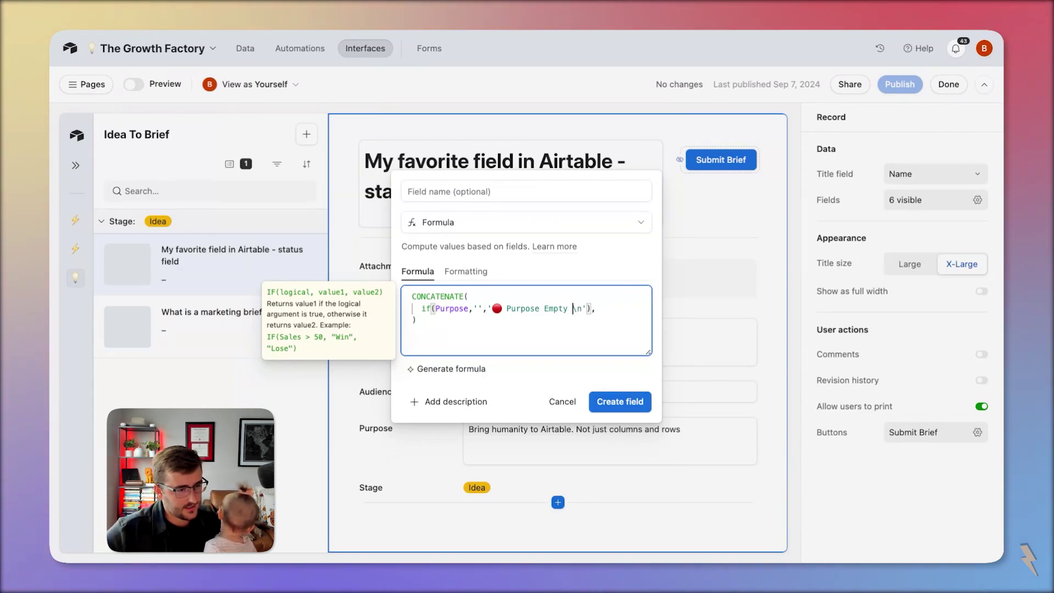
# Duplicate the Purpose check onto a new line of the formula, without the trailing comma.
pyautogui.press('End')
pyautogui.hotkey('shift', 'Home')
pyautogui.hotkey('ctrl', 'c')
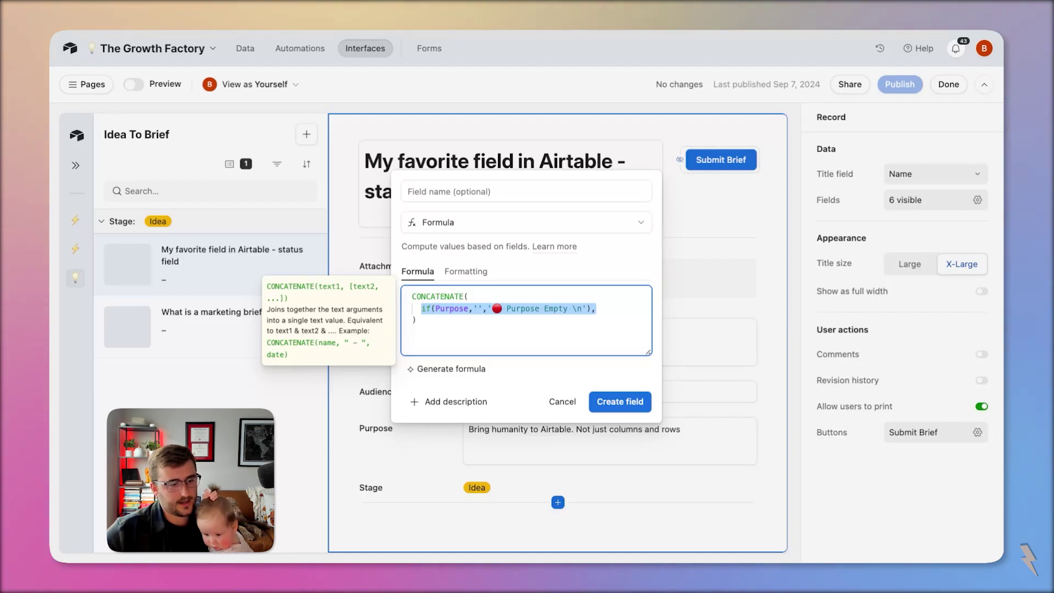
pyautogui.press('End')
pyautogui.press('Return')
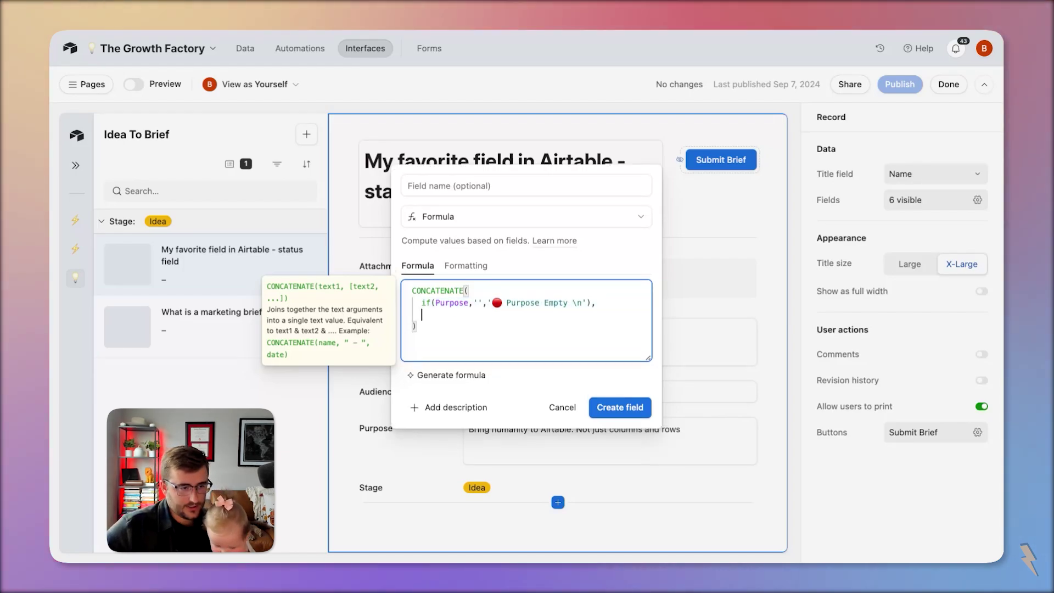
pyautogui.hotkey('ctrl', 'v')
pyautogui.press('BackSpace')
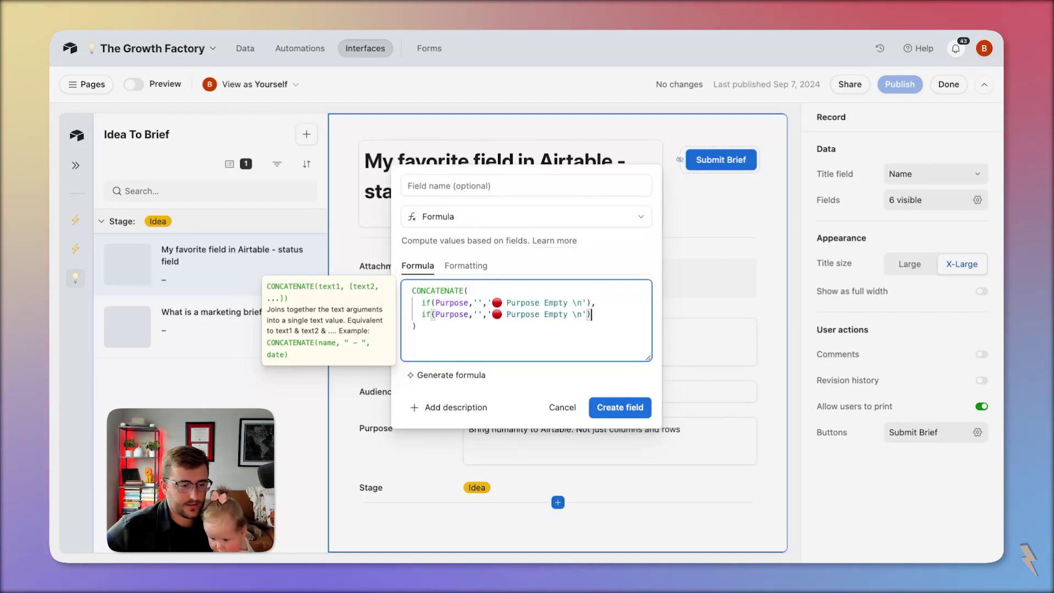
# Change the second check to test Audience and return "🔴 Audience Empty".
pyautogui.doubleClick(451, 314)
pyautogui.write('Audience')
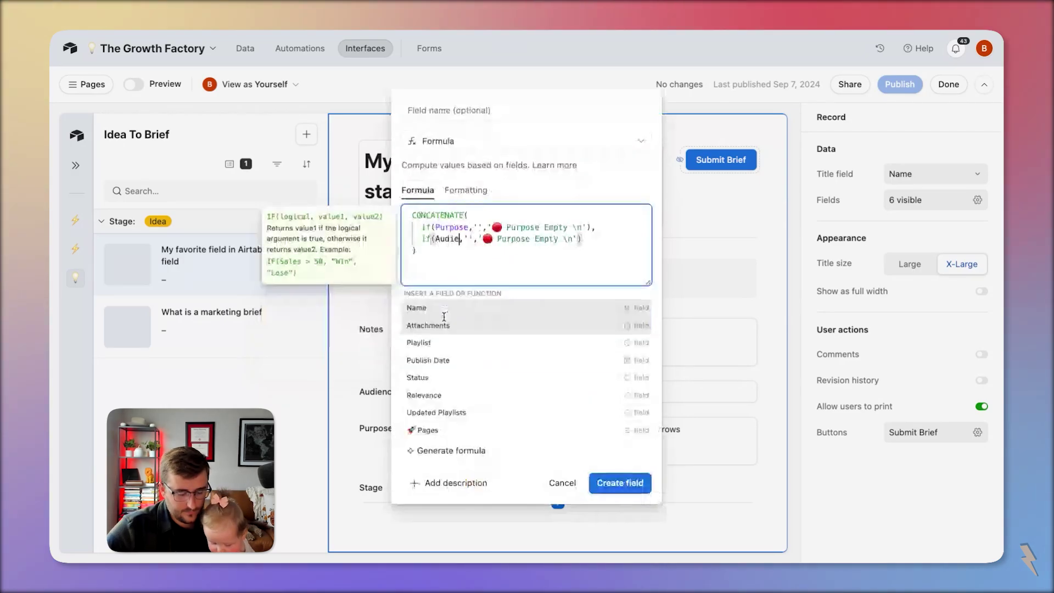
pyautogui.doubleClick(530, 299)
pyautogui.write('Audience')
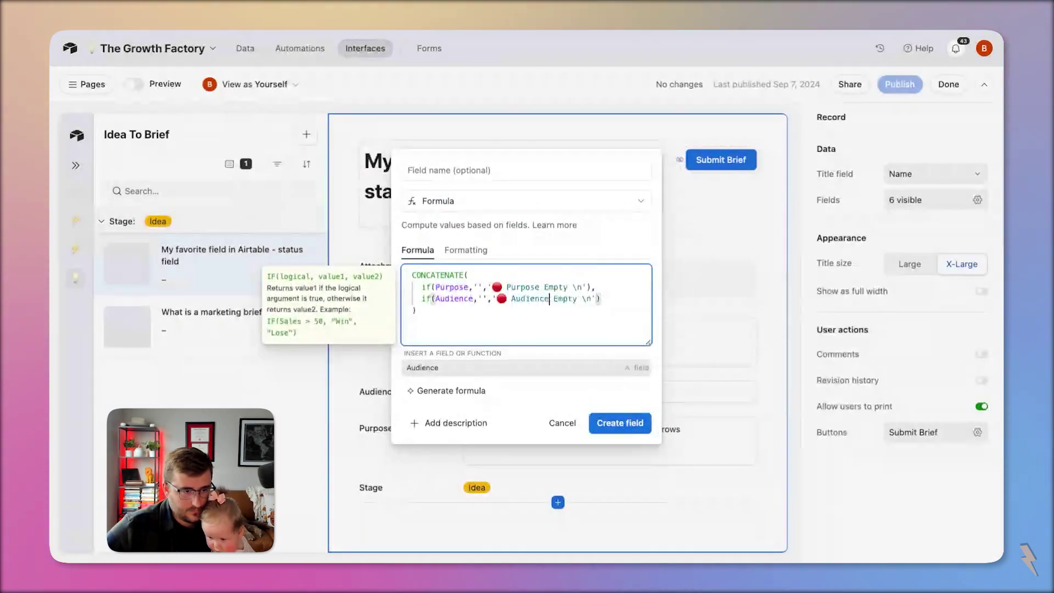
# Name the formula field "Brief Validation" and create it.
pyautogui.click(503, 189)
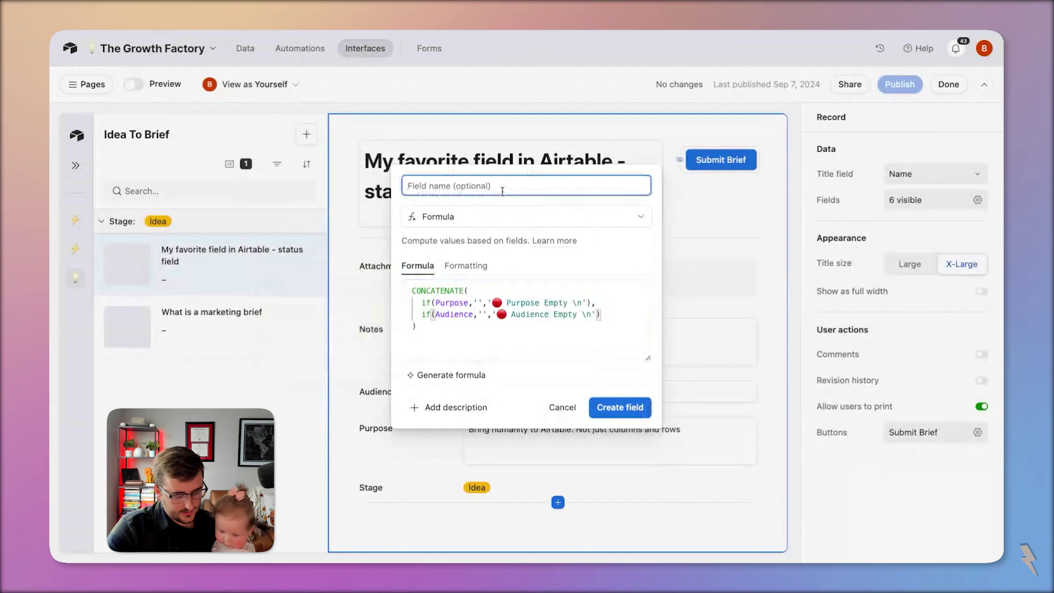
pyautogui.write('Br')
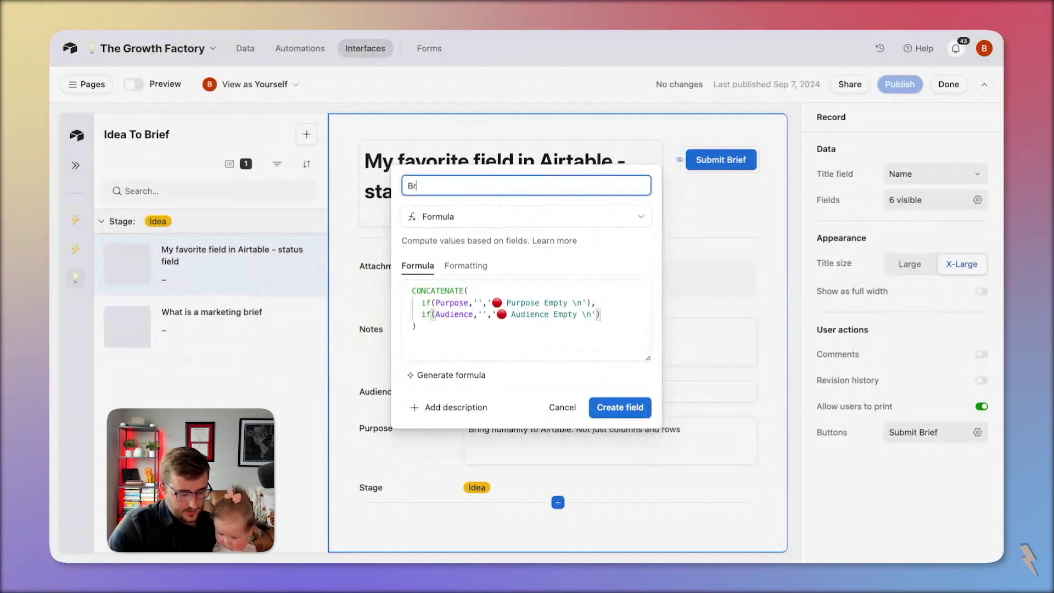
pyautogui.write('ief Validati')
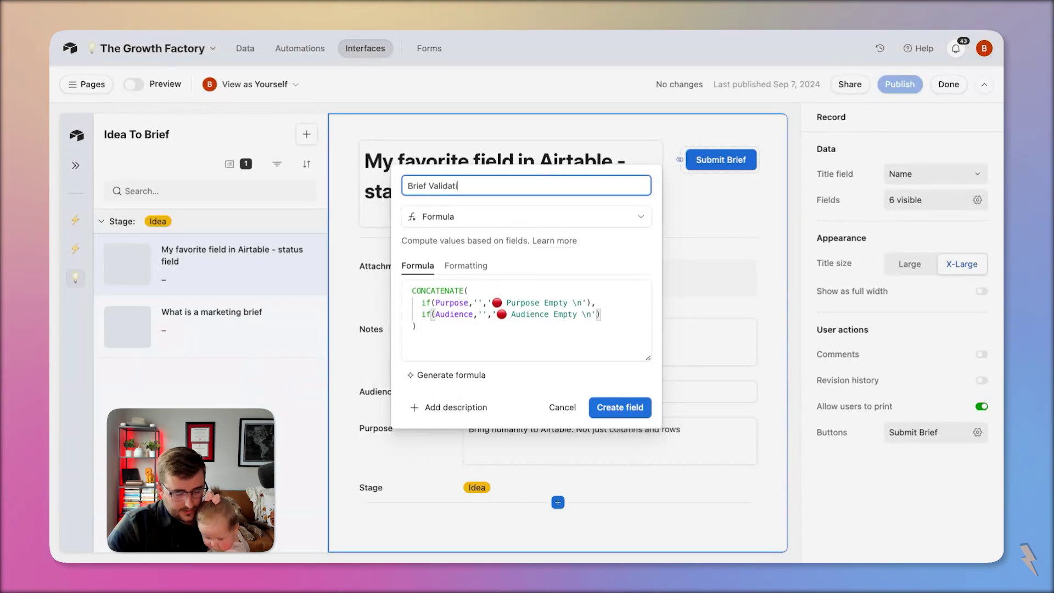
pyautogui.write('on')
pyautogui.click(637, 407)
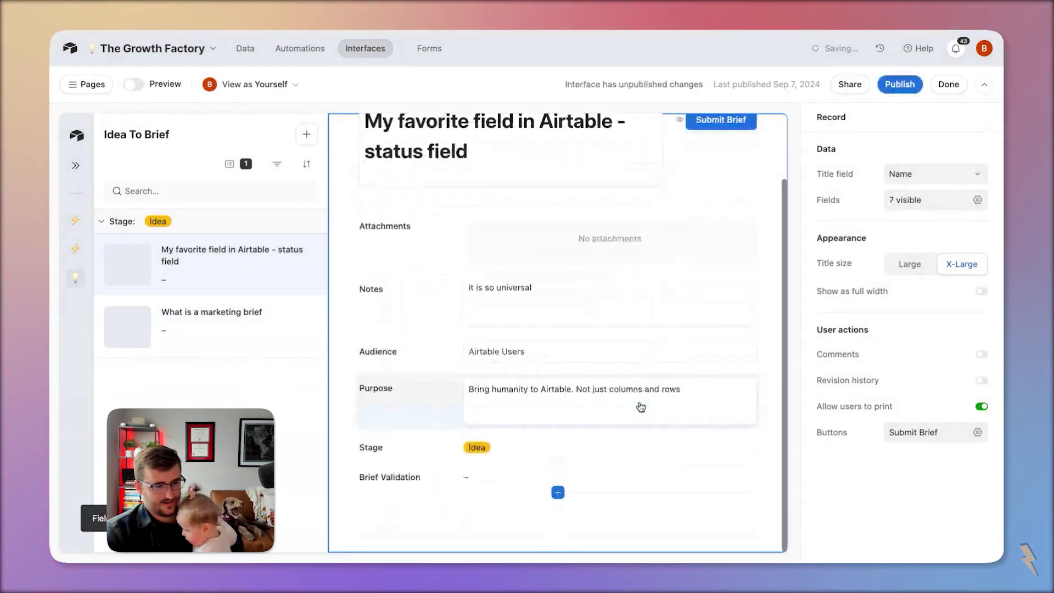
# Publish the interface with the Brief Validation field and go to the published page.
pyautogui.click(478, 482)
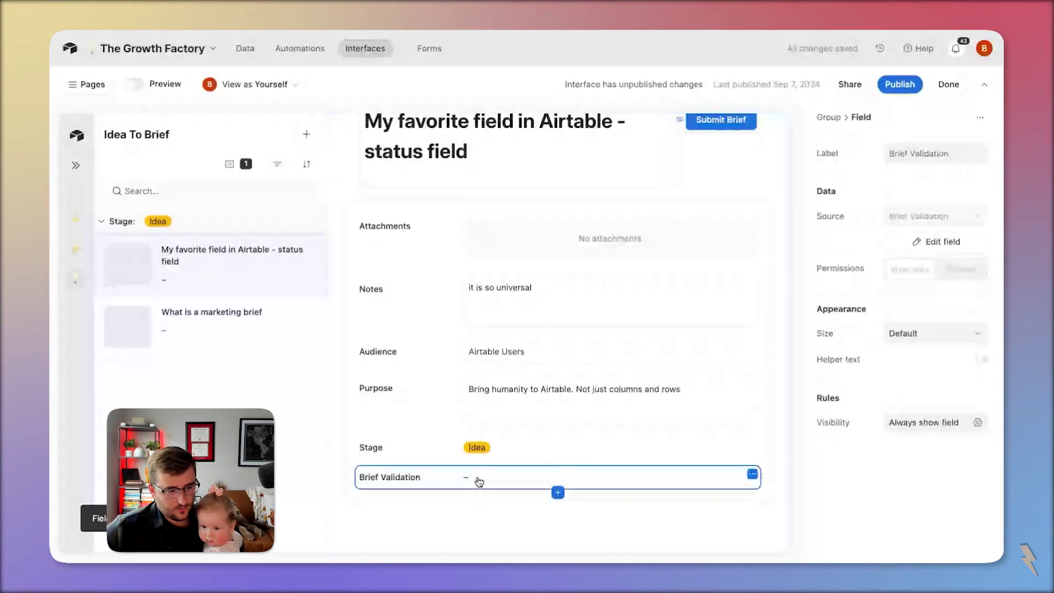
pyautogui.click(903, 85)
pyautogui.click(653, 419)
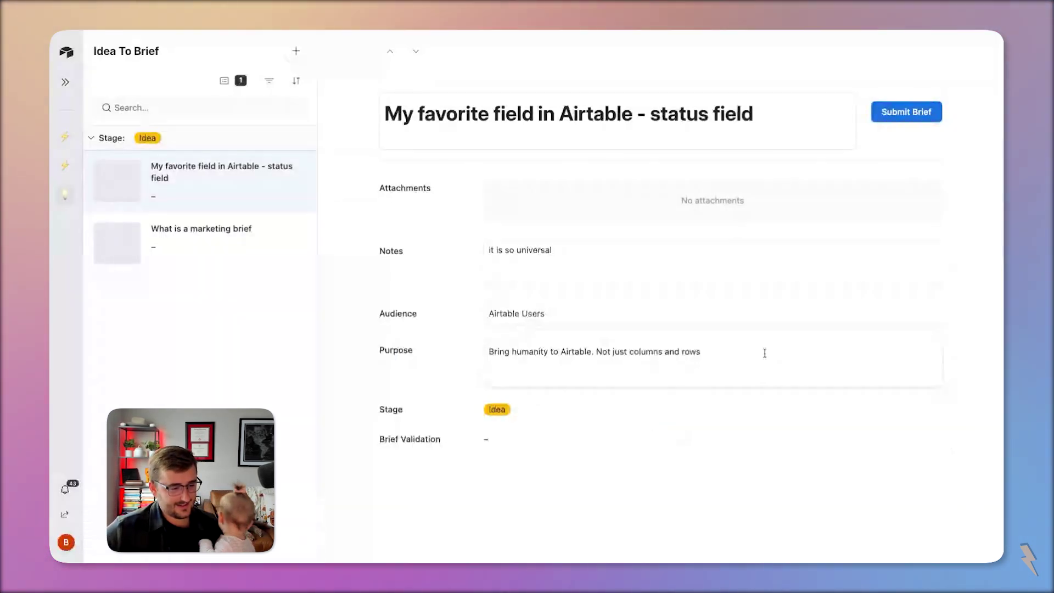
# Compare the Brief Validation output on the status field idea with that of "What is a marketing brief".
pyautogui.click(524, 318)
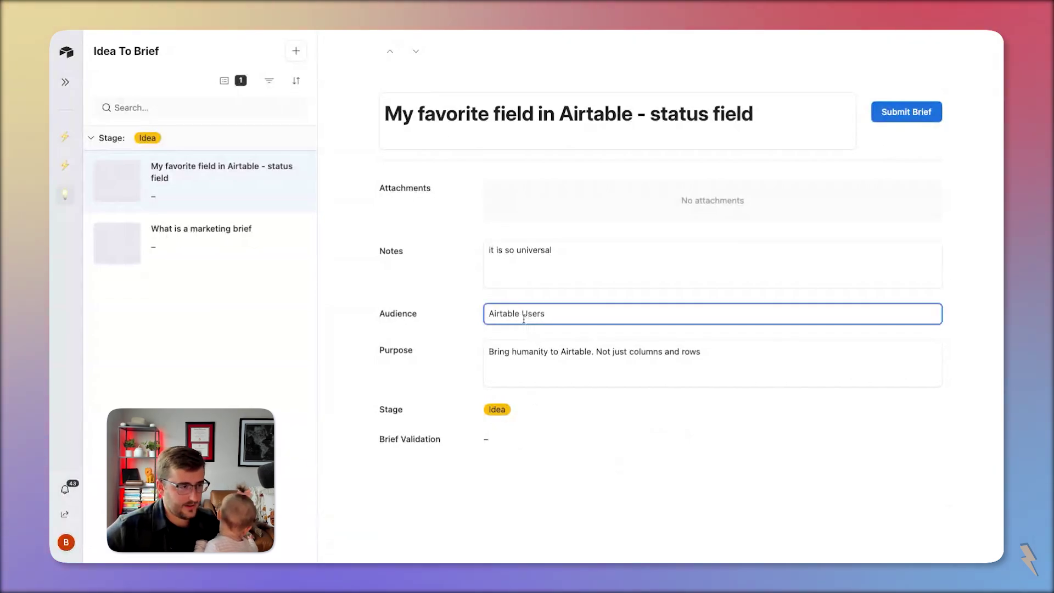
pyautogui.click(243, 239)
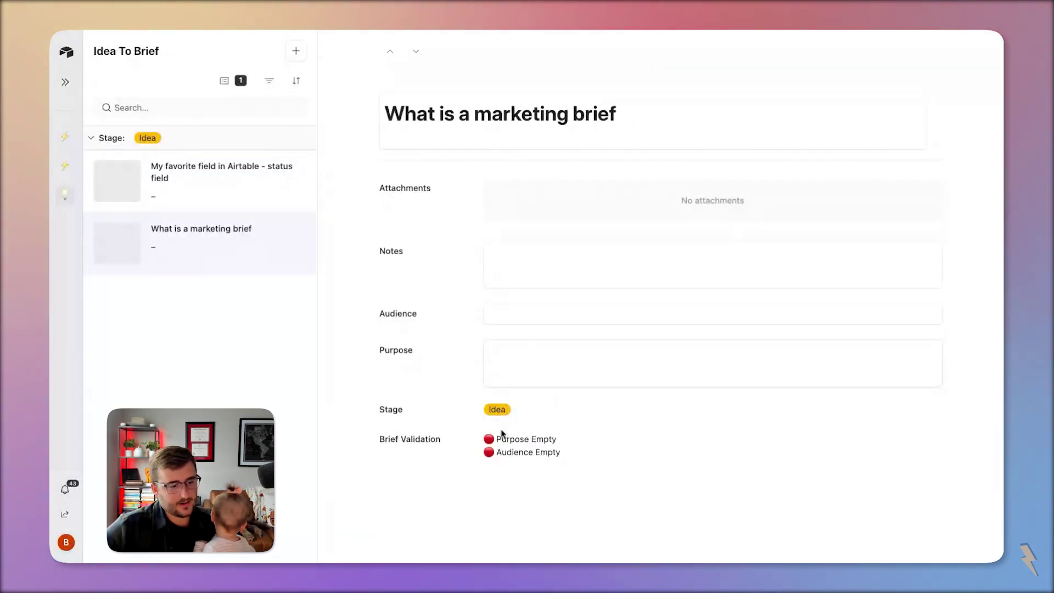
pyautogui.moveTo(486, 439)
pyautogui.mouseDown()
pyautogui.moveTo(561, 441)
pyautogui.moveTo(475, 438)
pyautogui.mouseUp()
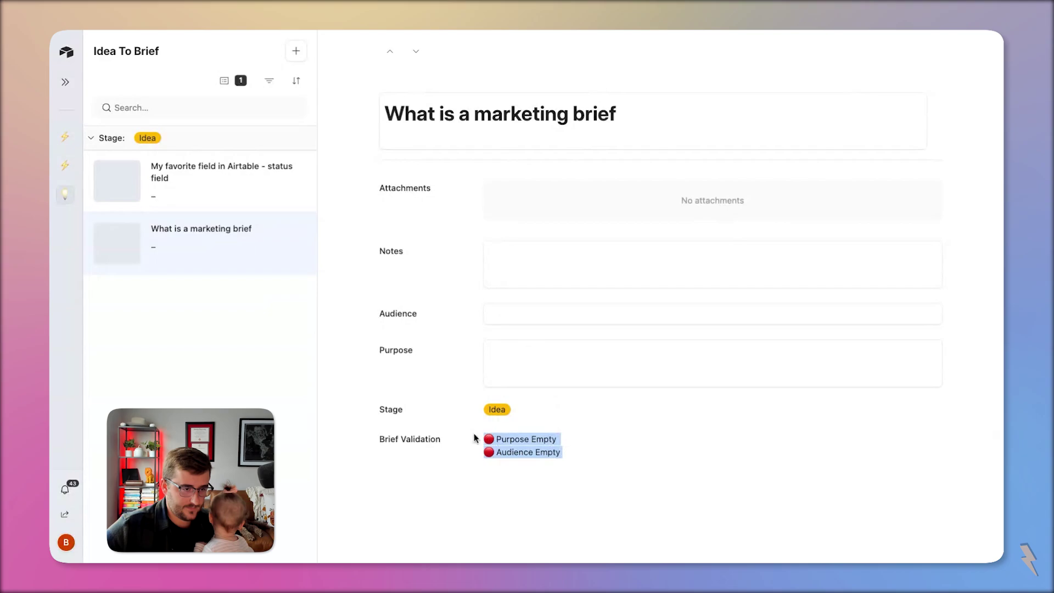
# Test Brief Validation on "What is a marketing brief" by entering "x" in Audience and Purpose, and clear both fields.
pyautogui.click(528, 310)
pyautogui.write('x')
pyautogui.click(547, 345)
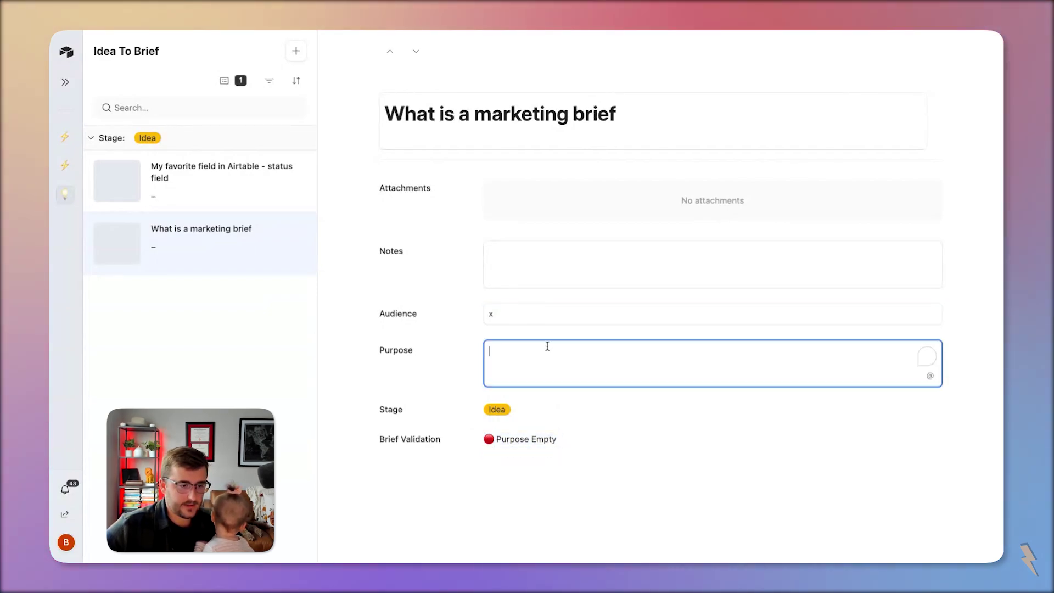
pyautogui.write('x')
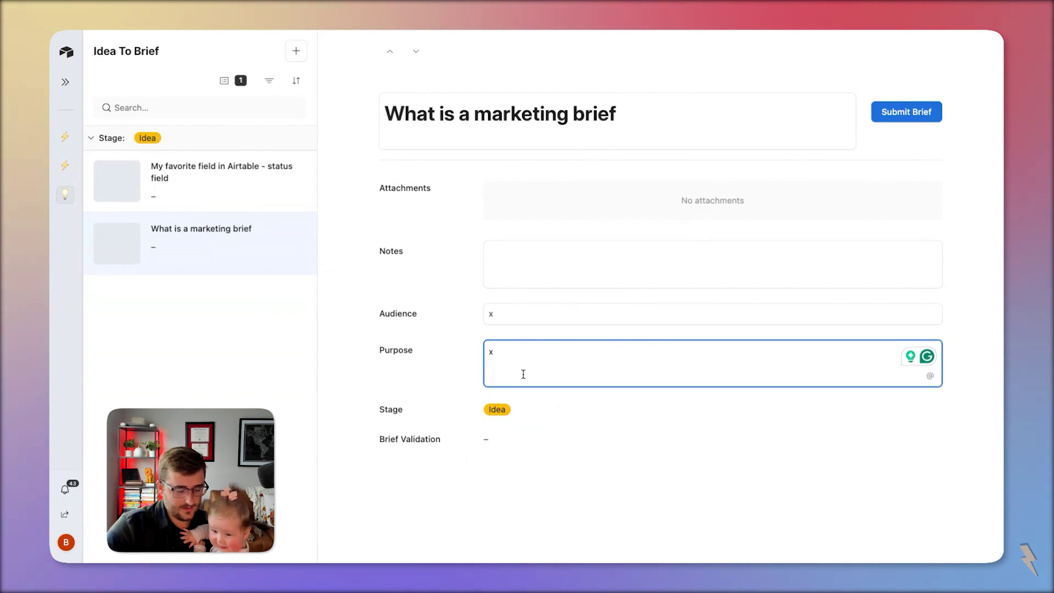
pyautogui.press('BackSpace')
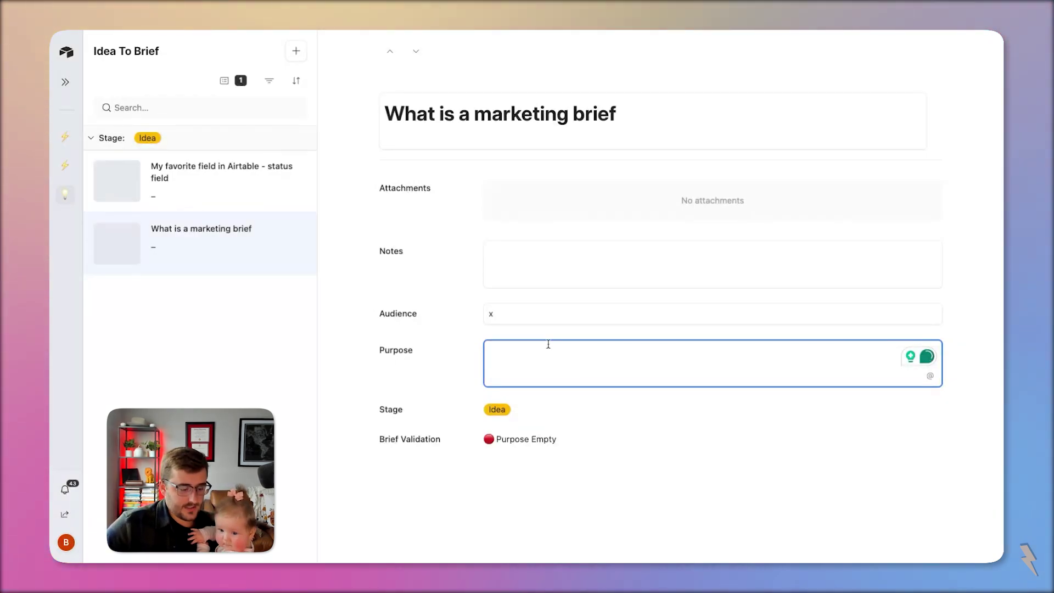
pyautogui.doubleClick(520, 318)
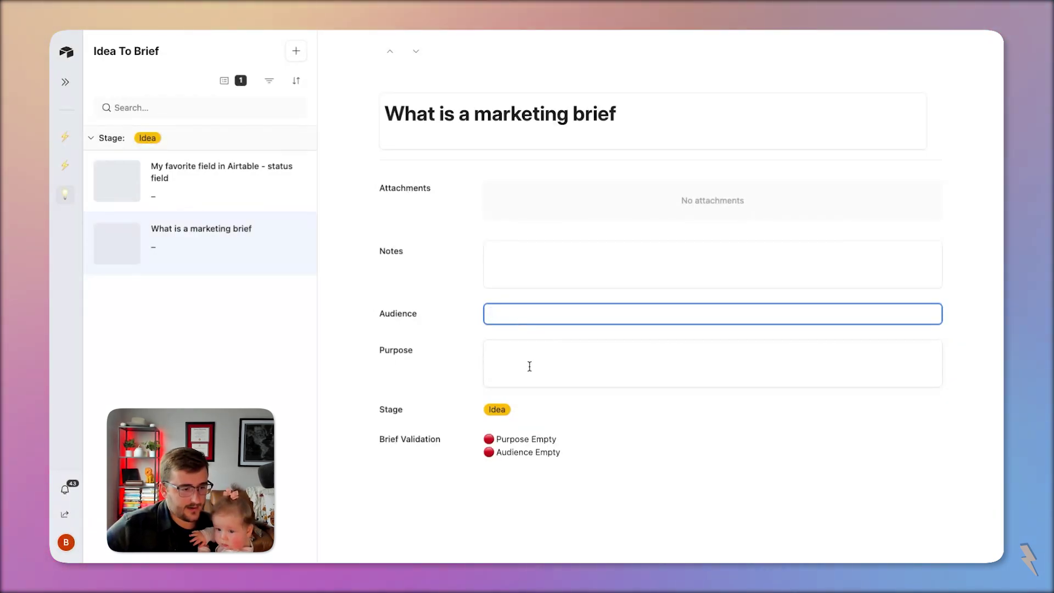